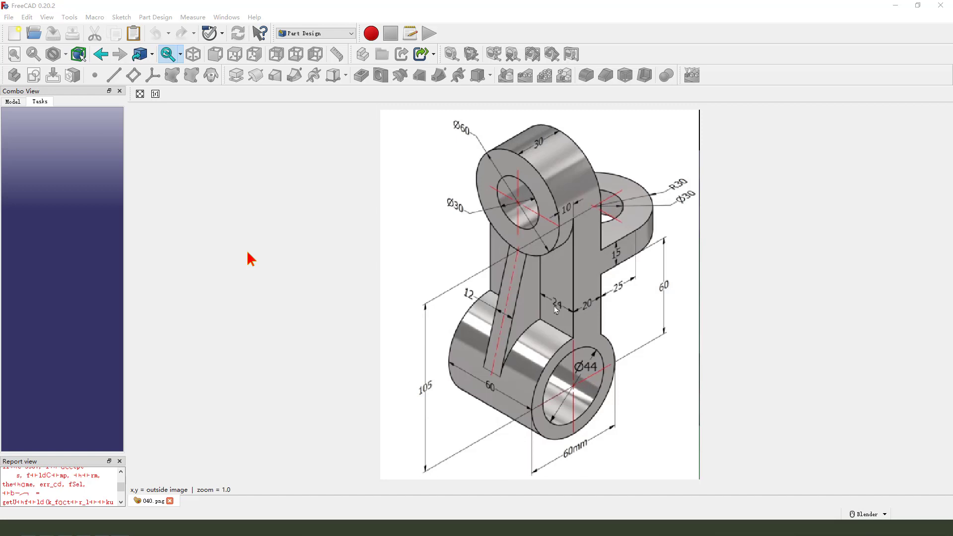
Mark the bracket on the 040.png reference drawing, then create a new document containing a Body
{"action": "mouse_move", "coordinate": [400, 188]}
{"action": "left_mouse_down"}
{"action": "mouse_move", "coordinate": [642, 211]}
{"action": "mouse_move", "coordinate": [424, 312]}
{"action": "mouse_move", "coordinate": [437, 180]}
{"action": "left_mouse_up"}
{"action": "mouse_move", "coordinate": [420, 217]}
{"action": "left_mouse_down"}
{"action": "mouse_move", "coordinate": [23, 30]}
{"action": "mouse_move", "coordinate": [51, 43]}
{"action": "left_mouse_up"}
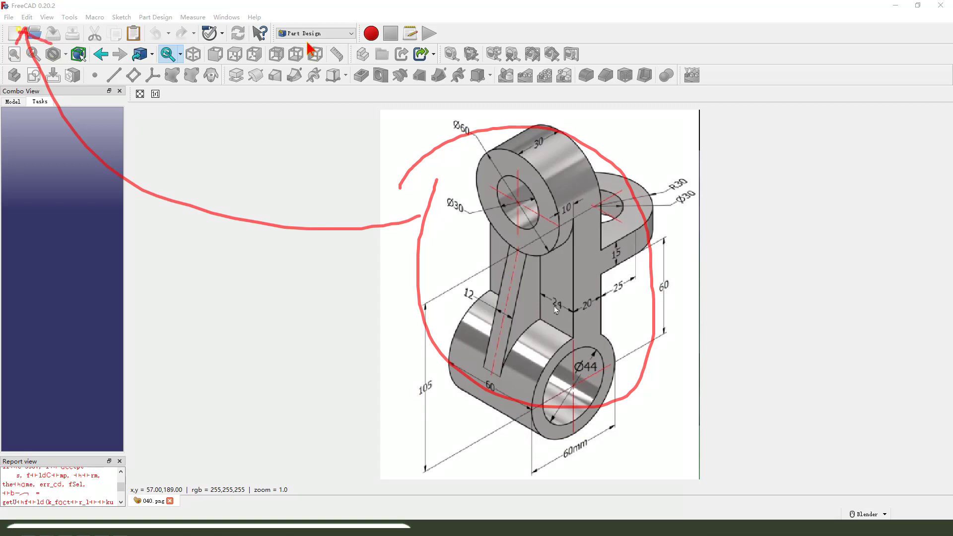
{"action": "key", "text": "Escape"}
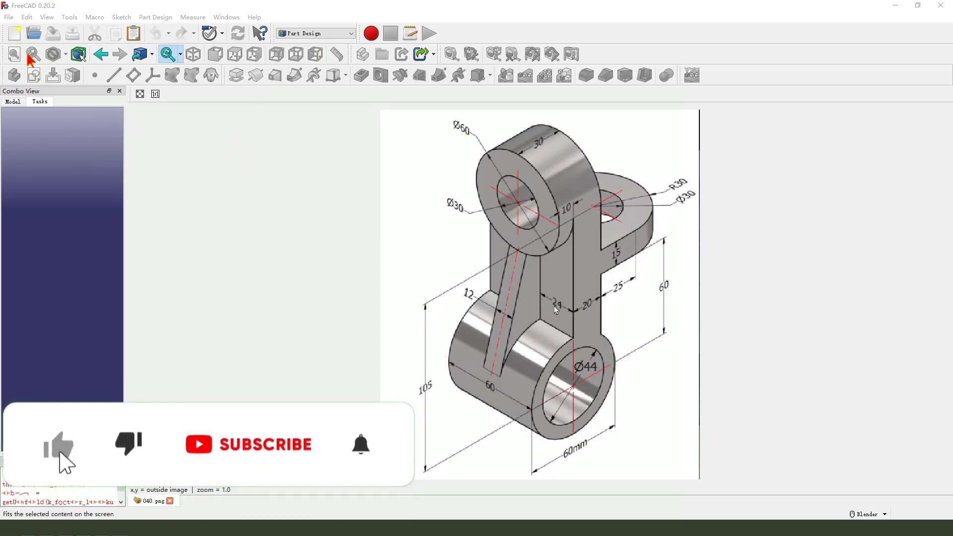
{"action": "left_click", "coordinate": [15, 34]}
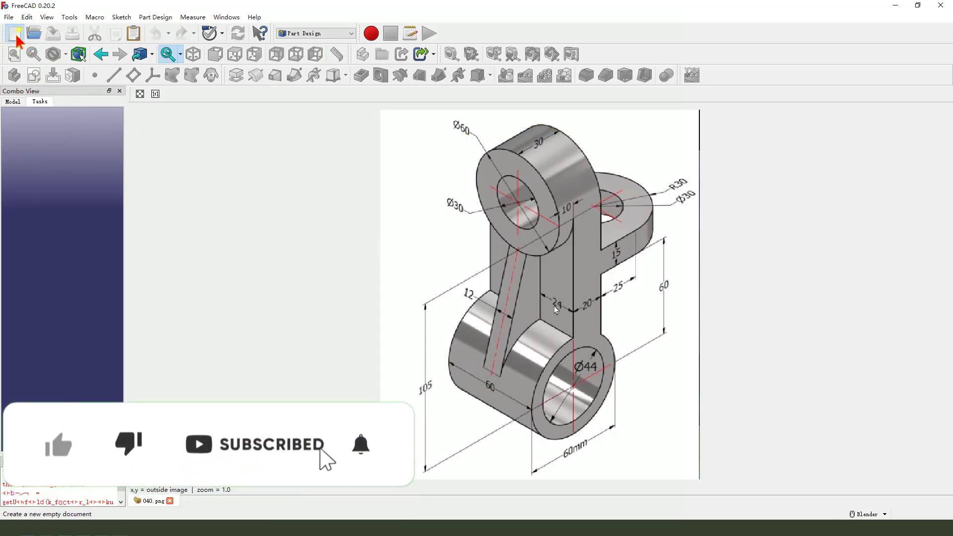
{"action": "left_click", "coordinate": [13, 76]}
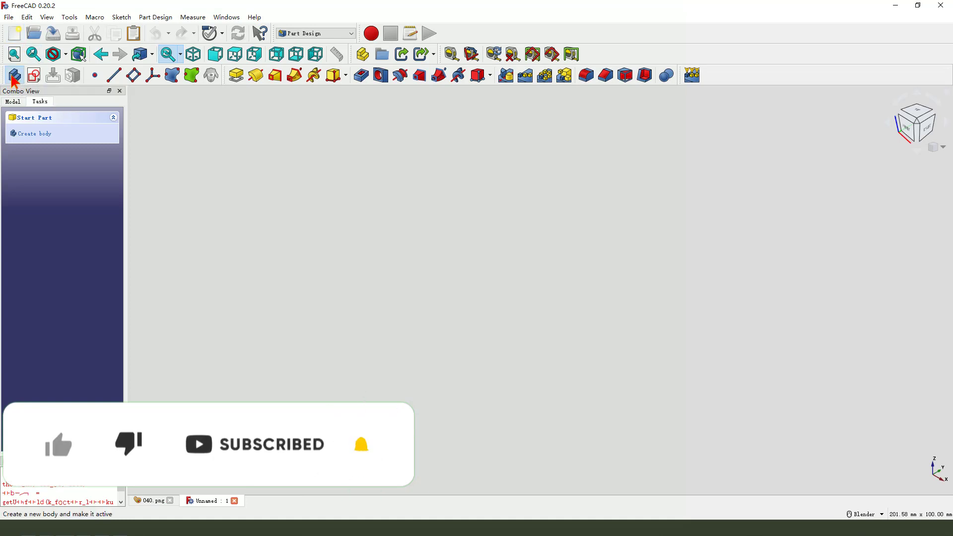
Tile the Unnamed document beside the 040.png drawing, resize both windows, and show the Model tree
{"action": "left_click", "coordinate": [229, 18]}
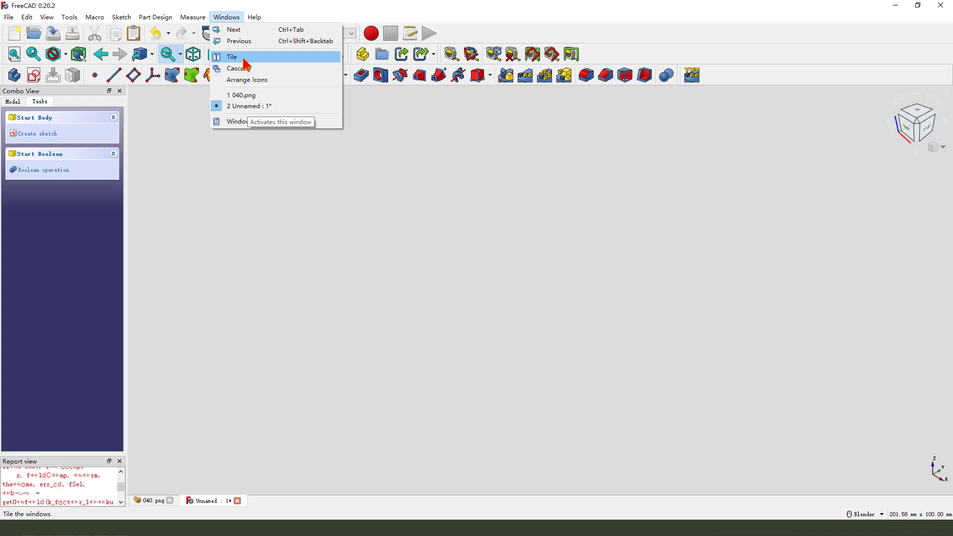
{"action": "left_click", "coordinate": [245, 57]}
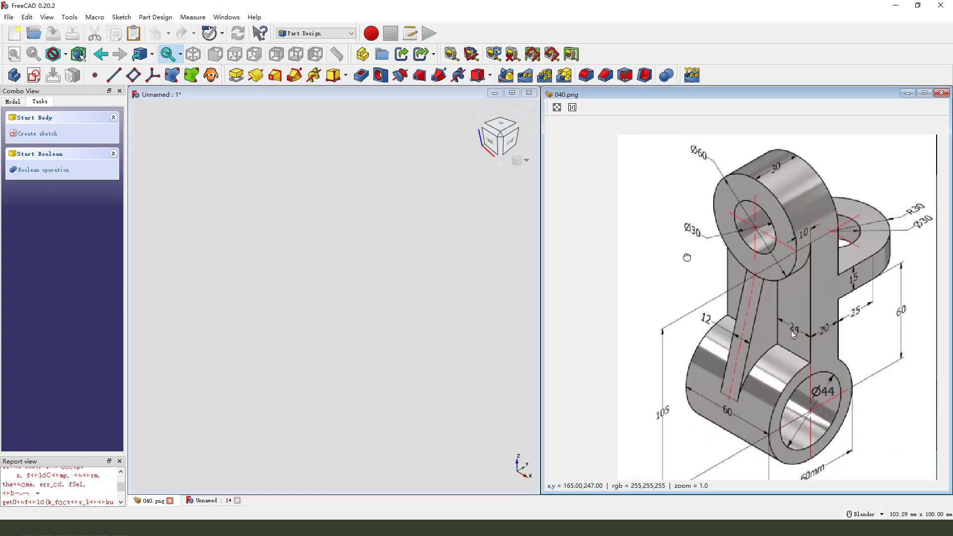
{"action": "middle_click_drag", "start_coordinate": [688, 258], "coordinate": [699, 249]}
{"action": "left_click_drag", "start_coordinate": [544, 136], "coordinate": [633, 135]}
{"action": "left_click_drag", "start_coordinate": [832, 259], "coordinate": [755, 243]}
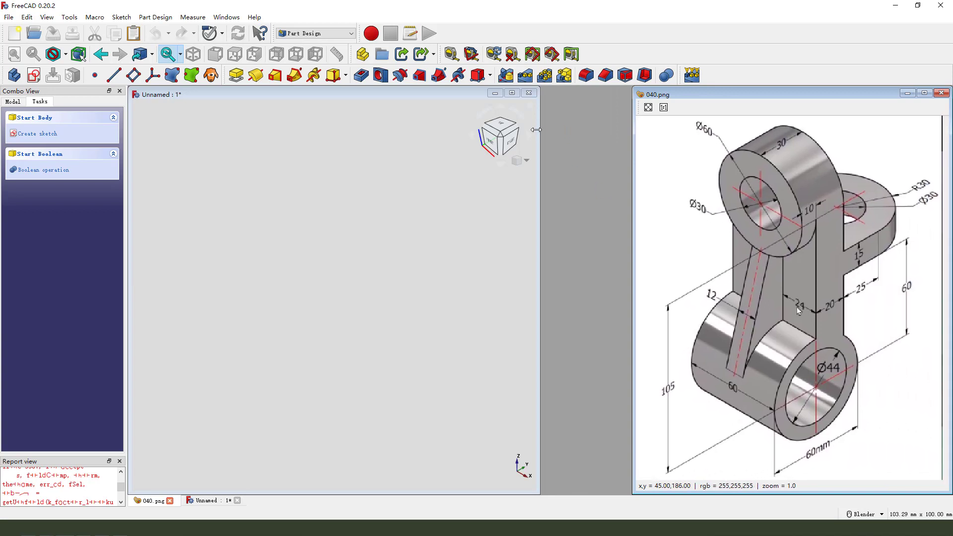
{"action": "left_click_drag", "start_coordinate": [541, 130], "coordinate": [632, 132]}
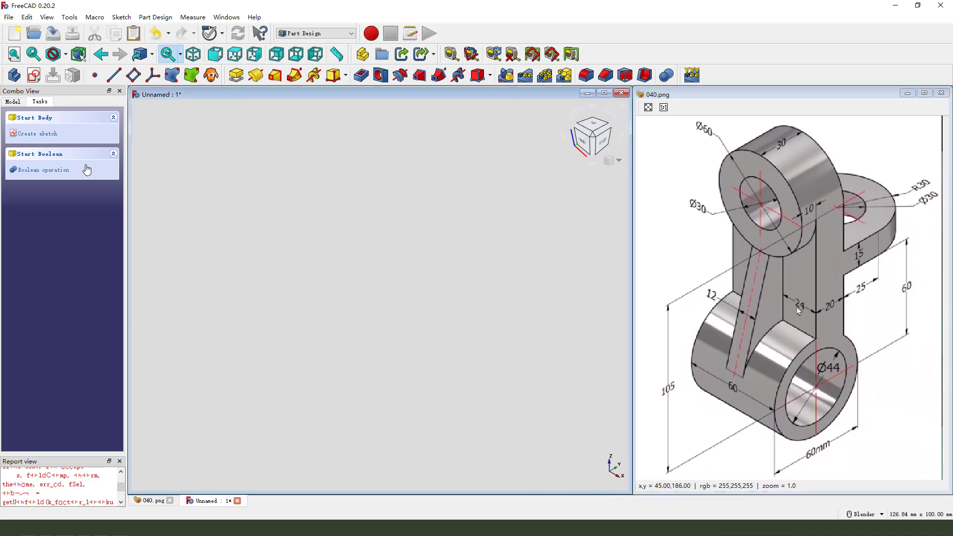
{"action": "left_click", "coordinate": [13, 101]}
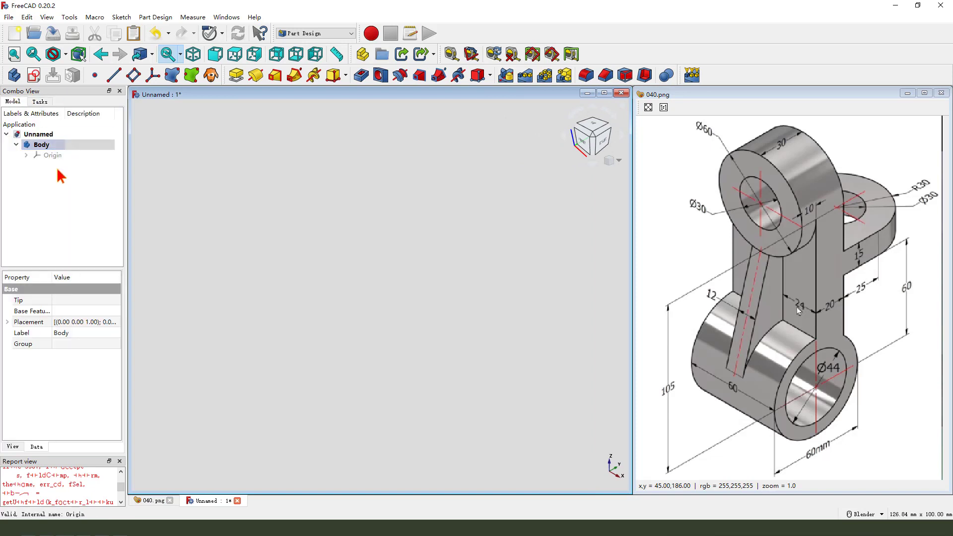
Start a sketch on the YZ plane and draw a circle centred on the origin
{"action": "left_click", "coordinate": [33, 75]}
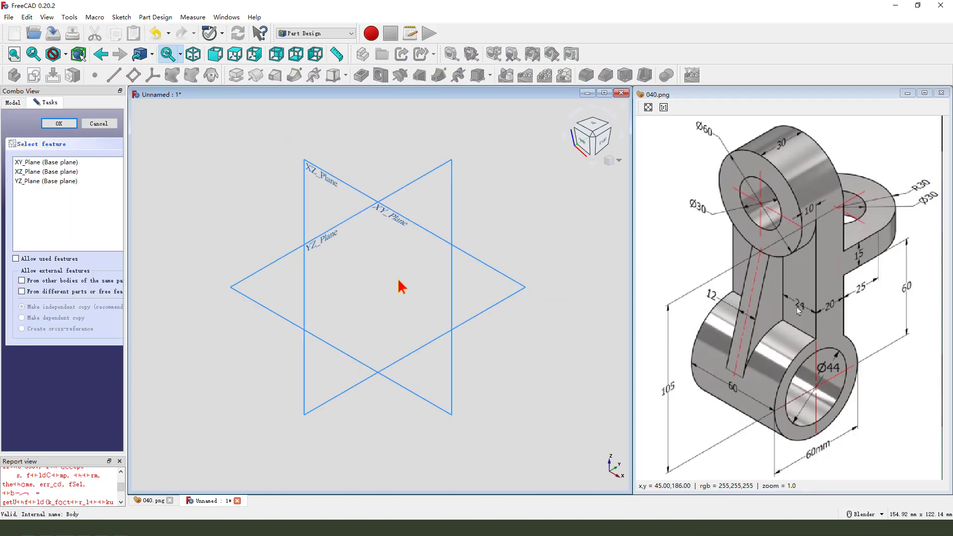
{"action": "middle_click_drag", "start_coordinate": [329, 270], "coordinate": [323, 264]}
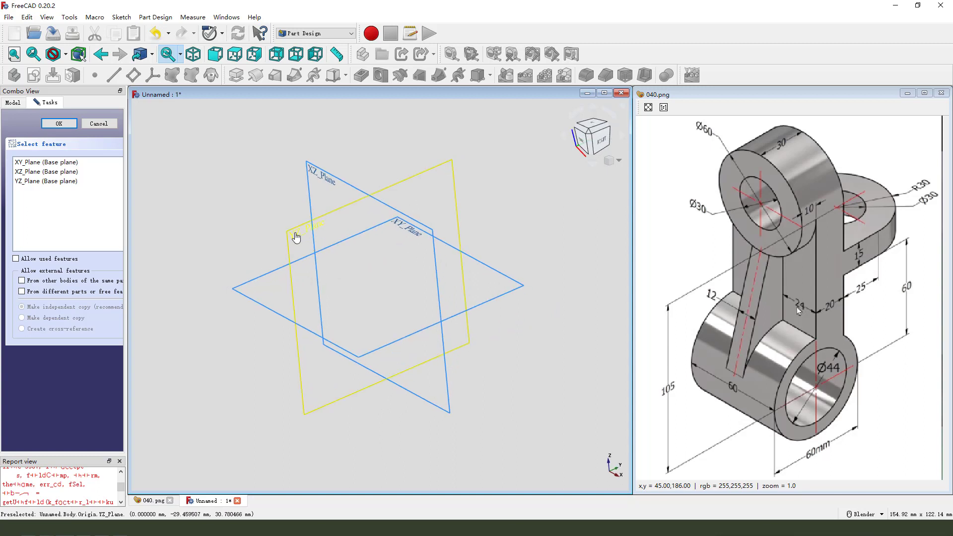
{"action": "left_click", "coordinate": [296, 238]}
{"action": "scroll", "coordinate": [317, 174], "scroll_direction": "down", "scroll_amount": 1}
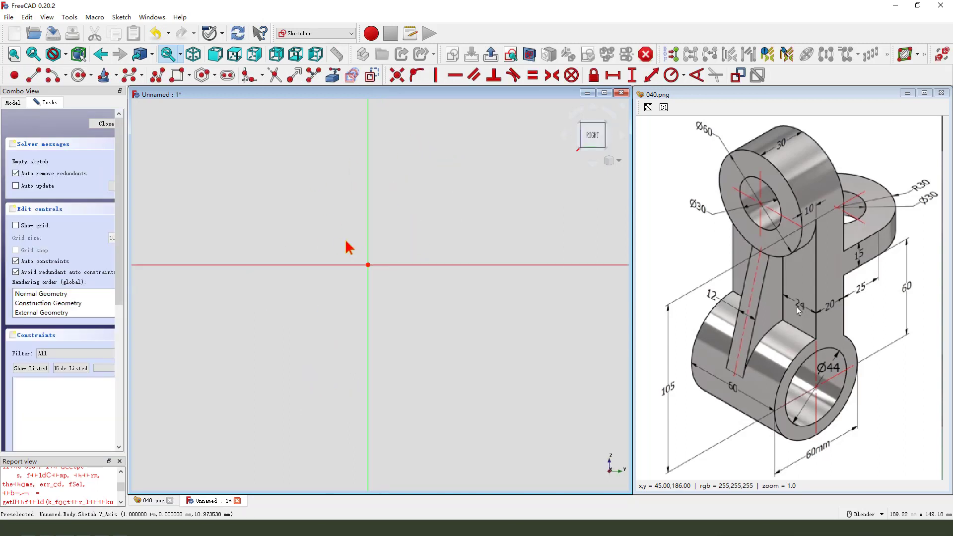
{"action": "left_click", "coordinate": [79, 75]}
{"action": "left_click", "coordinate": [368, 265]}
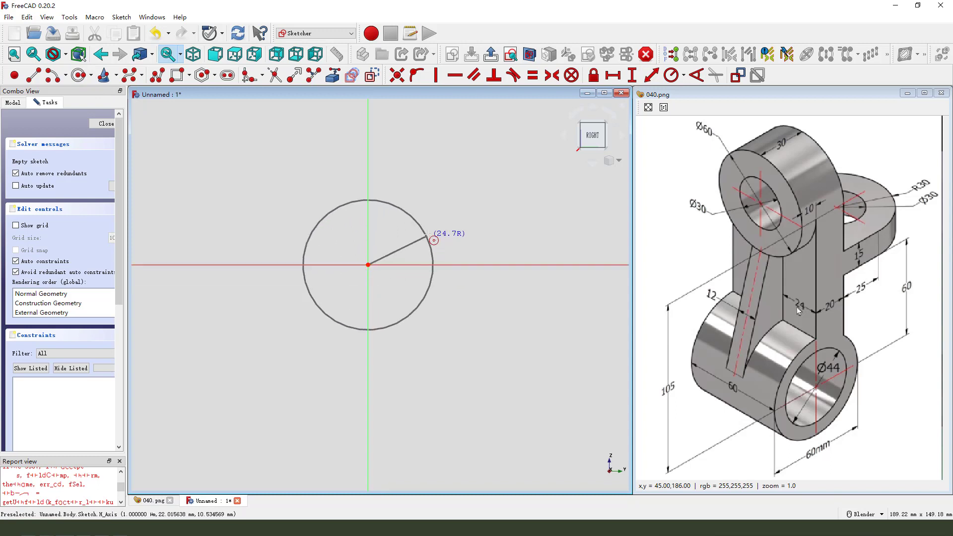
{"action": "left_click", "coordinate": [449, 235]}
{"action": "right_click", "coordinate": [478, 208]}
Constrain the circle's diameter to 60 mm and close the sketch
{"action": "left_click", "coordinate": [442, 224]}
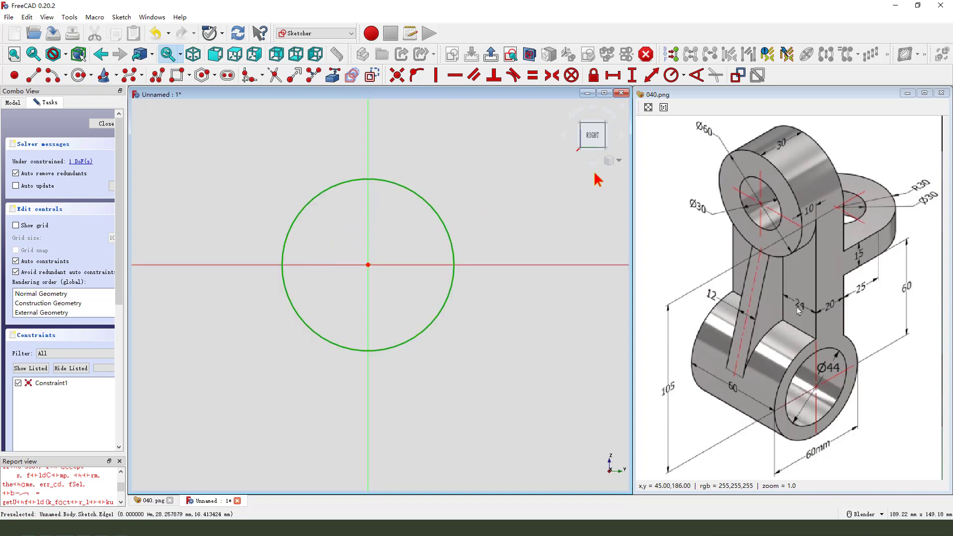
{"action": "left_click", "coordinate": [684, 75]}
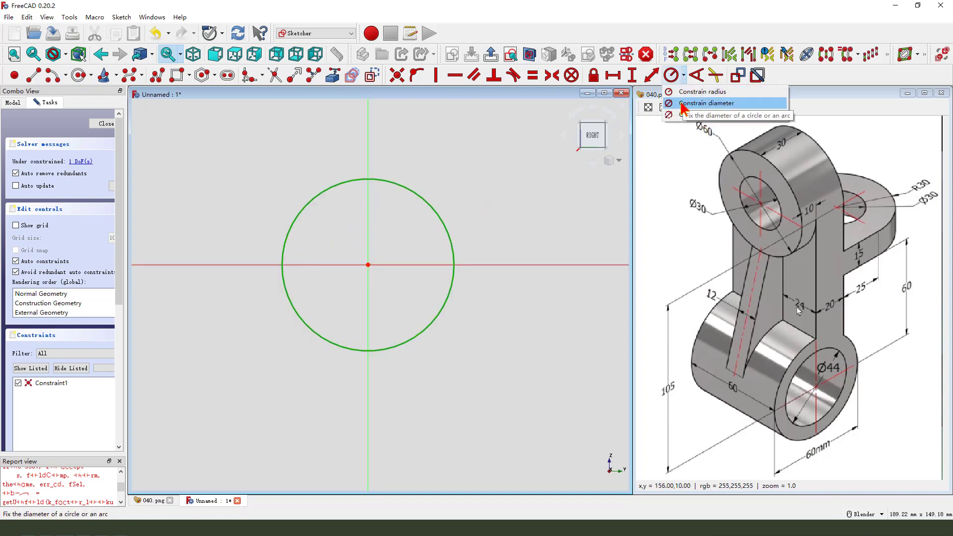
{"action": "left_click", "coordinate": [682, 104]}
{"action": "type", "text": "6"}
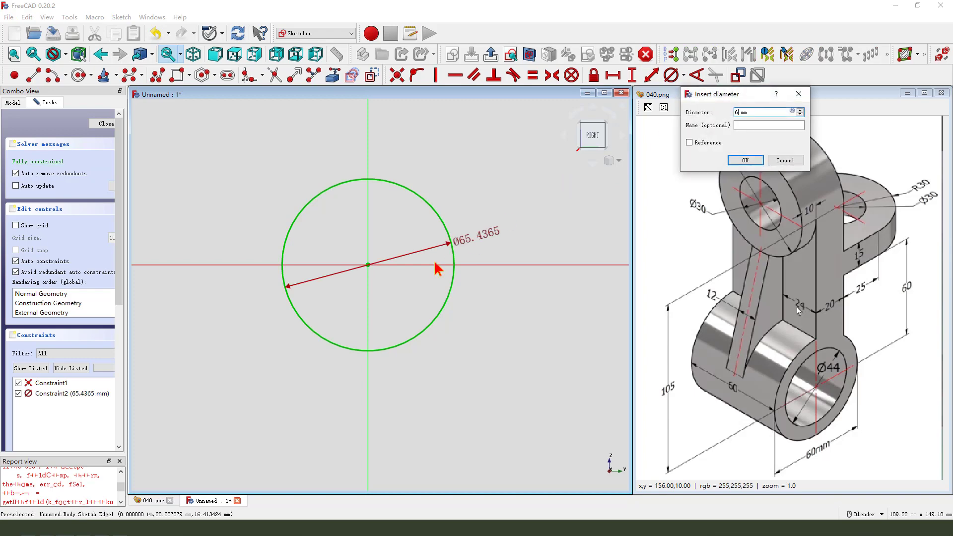
{"action": "type", "text": "0"}
{"action": "key", "text": "Return"}
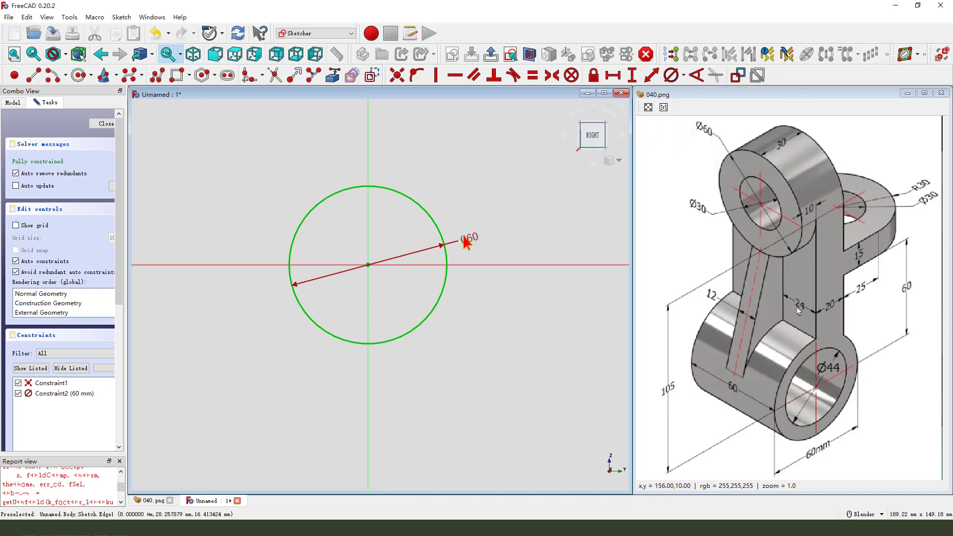
{"action": "left_click", "coordinate": [491, 54]}
Pad the circle sketch 60 mm, symmetric to its plane
{"action": "left_click", "coordinate": [373, 209]}
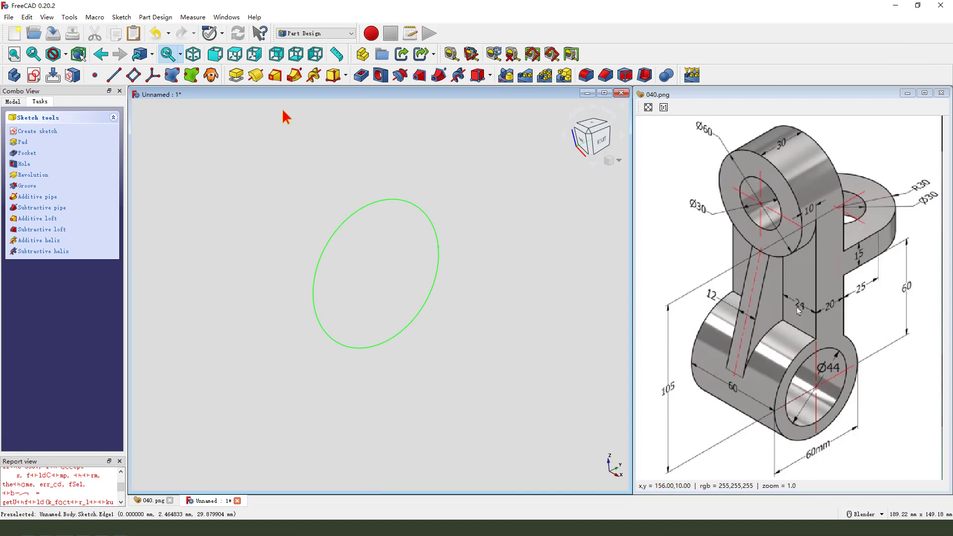
{"action": "left_click", "coordinate": [236, 76]}
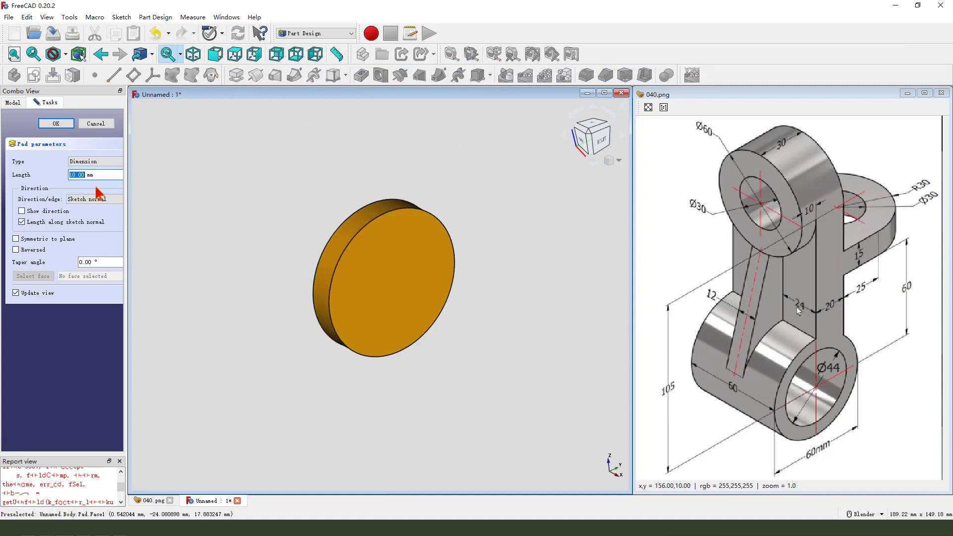
{"action": "left_click_drag", "start_coordinate": [129, 158], "coordinate": [148, 158]}
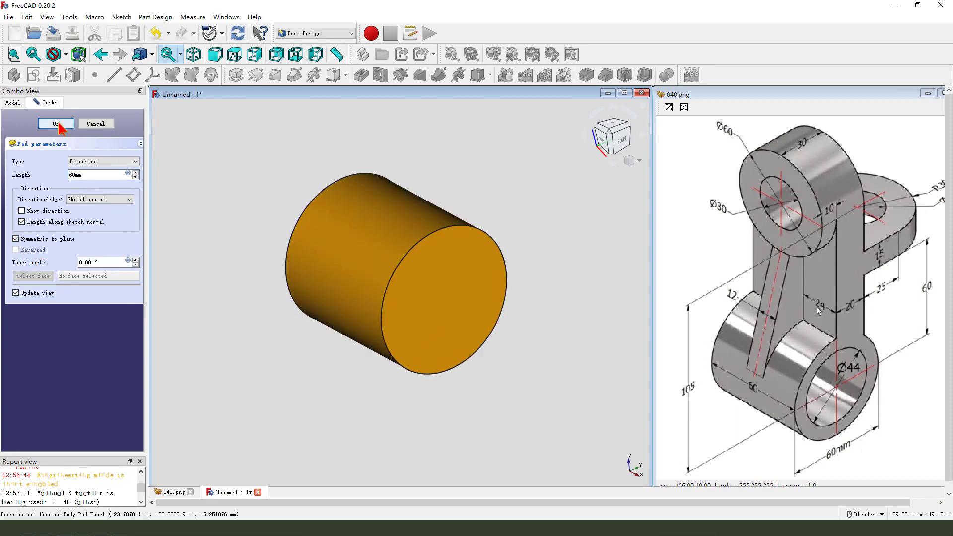
{"action": "left_click", "coordinate": [56, 123]}
{"action": "scroll", "coordinate": [266, 244], "scroll_direction": "down", "scroll_amount": 2}
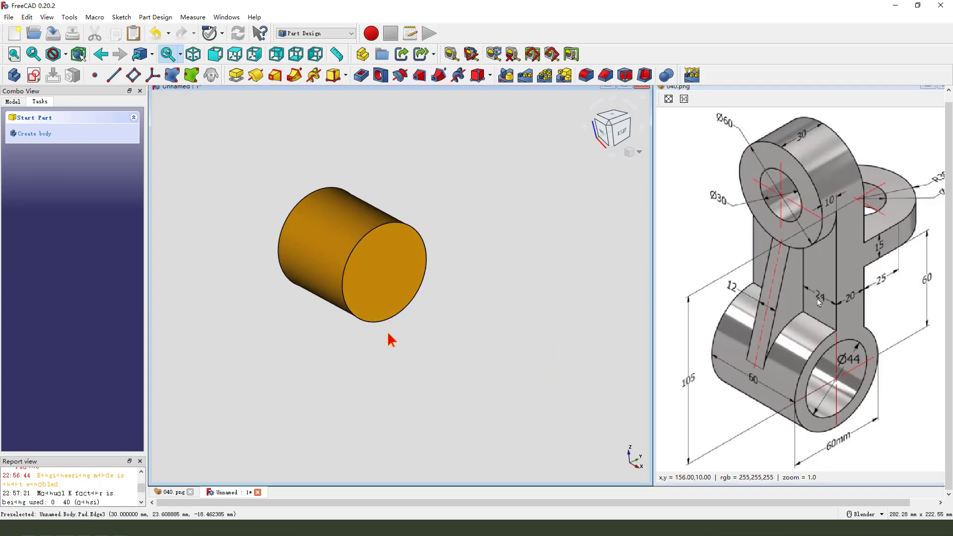
{"action": "scroll", "coordinate": [371, 305], "scroll_direction": "down", "scroll_amount": 1}
{"action": "scroll", "coordinate": [420, 233], "scroll_direction": "up", "scroll_amount": 1}
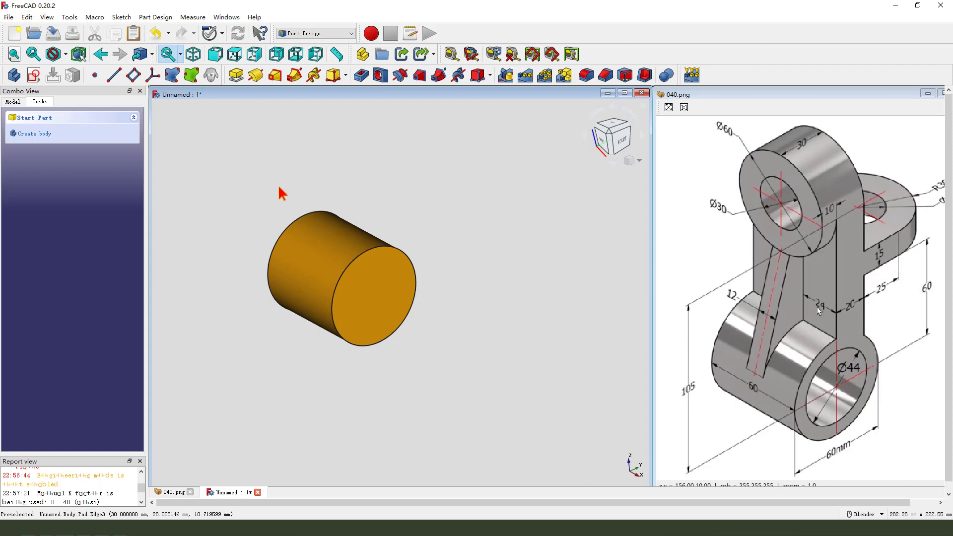
Outline the upper boss on the reference drawing, then clear the annotations
{"action": "mouse_move", "coordinate": [735, 181]}
{"action": "left_mouse_down"}
{"action": "mouse_move", "coordinate": [782, 133]}
{"action": "mouse_move", "coordinate": [868, 283]}
{"action": "mouse_move", "coordinate": [839, 361]}
{"action": "mouse_move", "coordinate": [729, 208]}
{"action": "mouse_move", "coordinate": [755, 172]}
{"action": "left_mouse_up"}
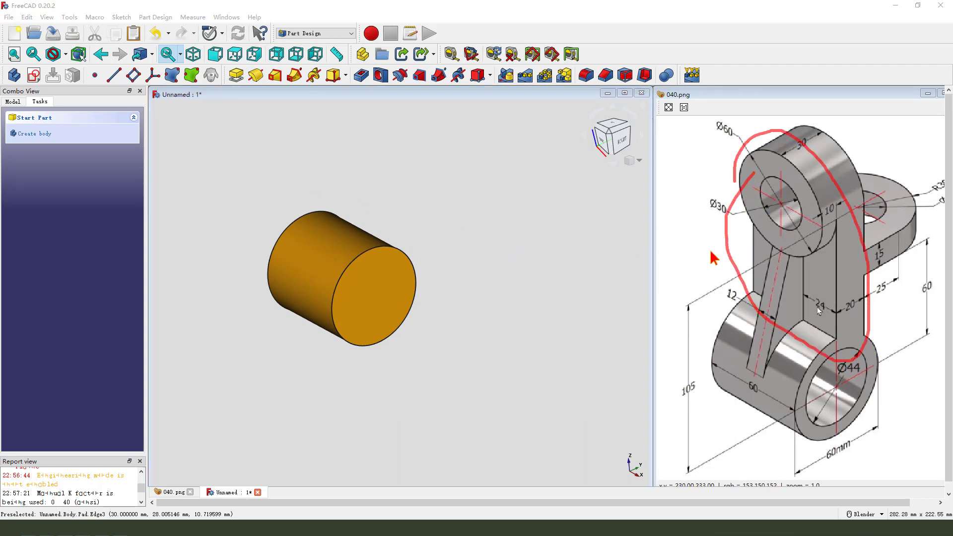
{"action": "mouse_move", "coordinate": [707, 250]}
{"action": "left_mouse_down"}
{"action": "mouse_move", "coordinate": [763, 250]}
{"action": "mouse_move", "coordinate": [743, 260]}
{"action": "left_mouse_up"}
{"action": "key", "text": "Escape"}
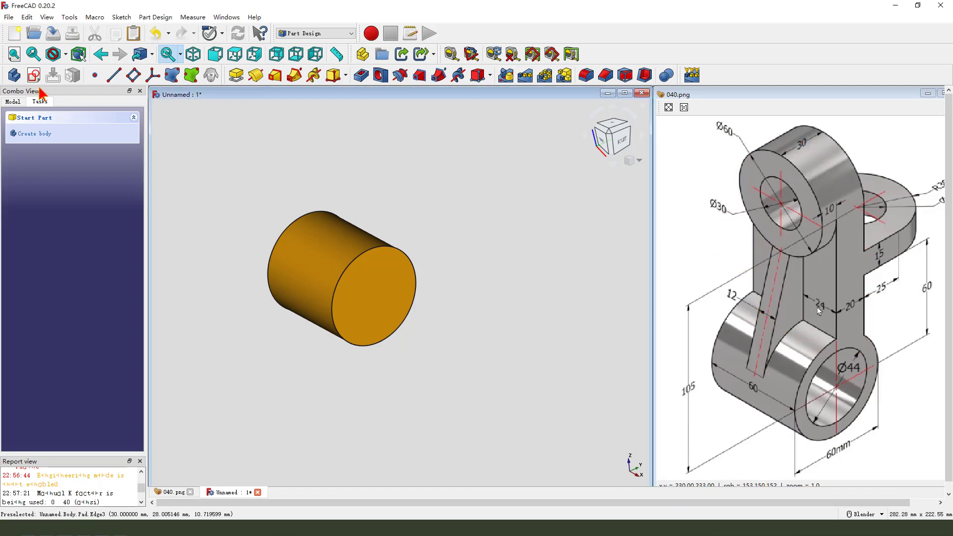
Start a new sketch on the XZ plane
{"action": "left_click", "coordinate": [33, 77]}
{"action": "scroll", "coordinate": [301, 193], "scroll_direction": "up", "scroll_amount": 3}
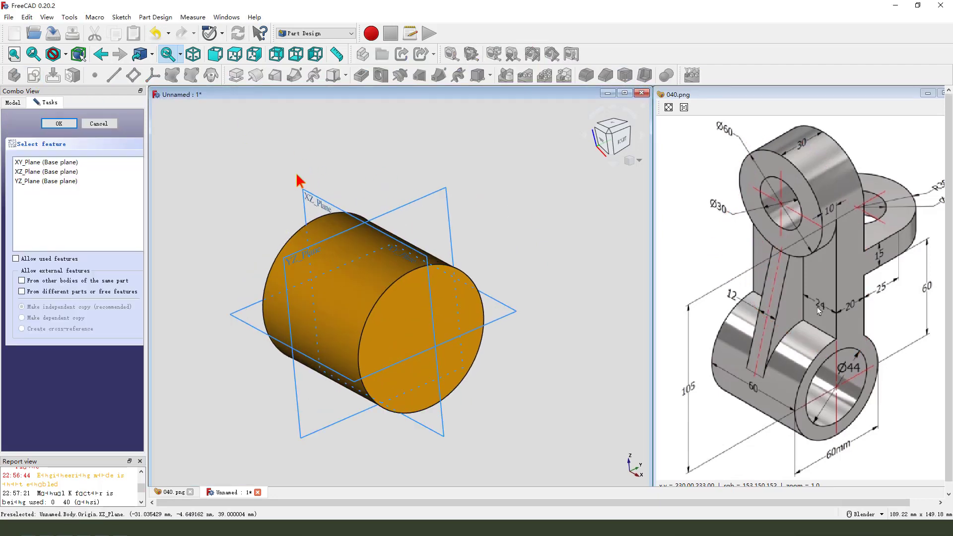
{"action": "mouse_move", "coordinate": [270, 166]}
{"action": "left_mouse_down"}
{"action": "mouse_move", "coordinate": [291, 187]}
{"action": "mouse_move", "coordinate": [280, 188]}
{"action": "mouse_move", "coordinate": [294, 189]}
{"action": "mouse_move", "coordinate": [290, 179]}
{"action": "mouse_move", "coordinate": [325, 195]}
{"action": "left_mouse_up"}
{"action": "mouse_move", "coordinate": [325, 178]}
{"action": "left_mouse_down"}
{"action": "mouse_move", "coordinate": [314, 198]}
{"action": "mouse_move", "coordinate": [353, 195]}
{"action": "left_mouse_up"}
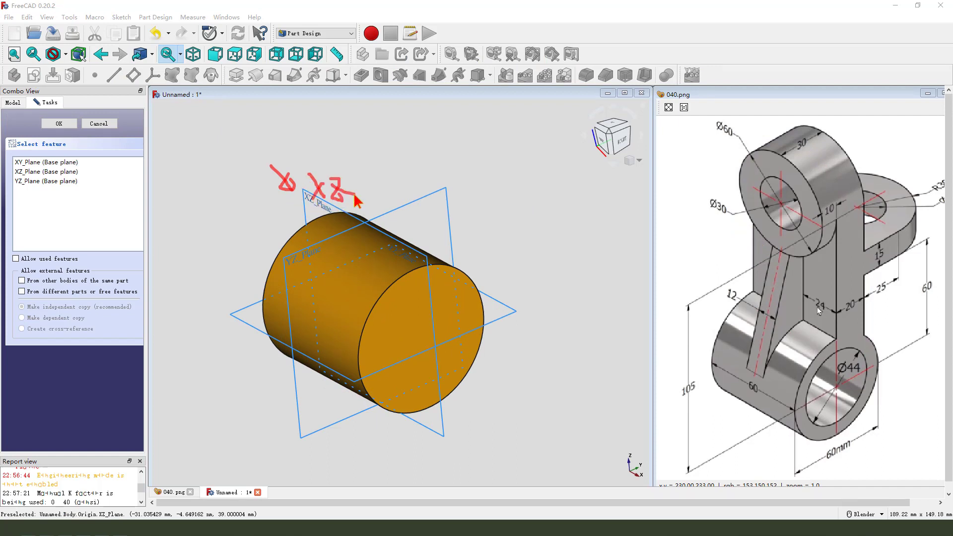
{"action": "key", "text": "Escape"}
{"action": "left_click", "coordinate": [320, 202]}
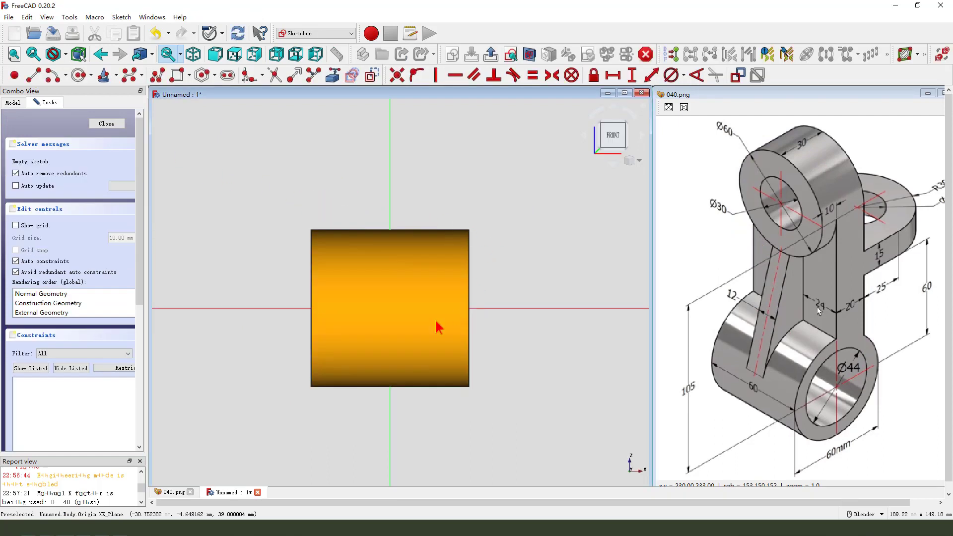
{"action": "scroll", "coordinate": [483, 238], "scroll_direction": "up", "scroll_amount": 2}
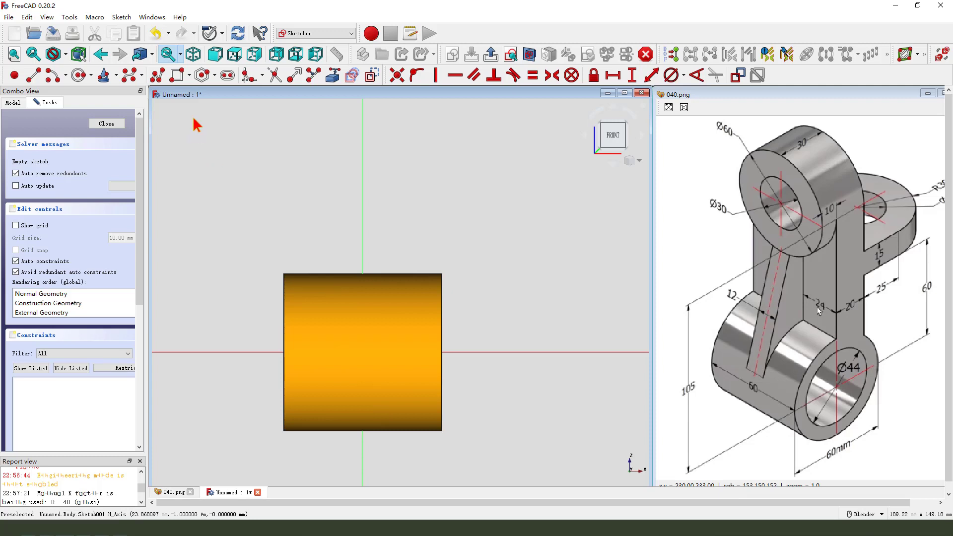
Draw a slot from the vertical axis down to the lower right, then show the model tree
{"action": "left_click", "coordinate": [227, 76]}
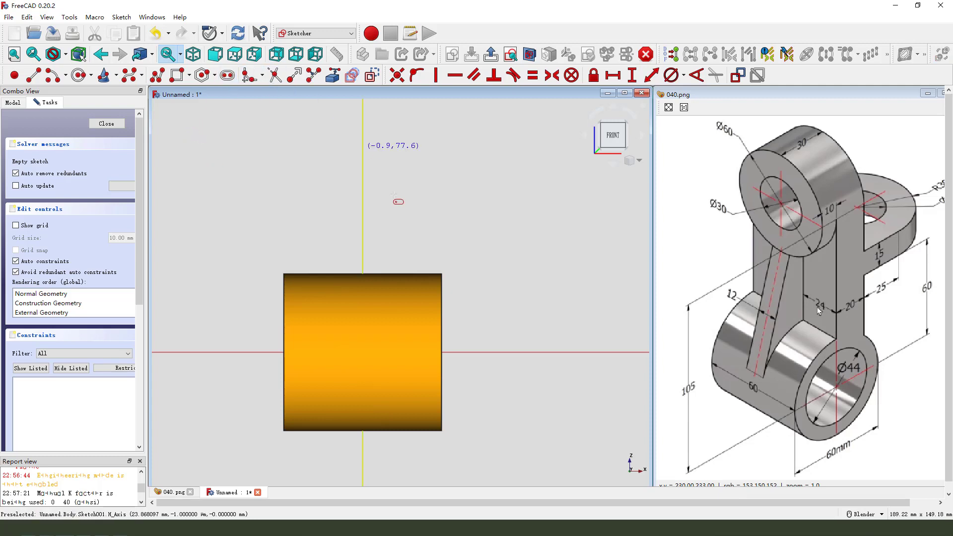
{"action": "scroll", "coordinate": [408, 302], "scroll_direction": "down", "scroll_amount": 1}
{"action": "left_click", "coordinate": [368, 126]}
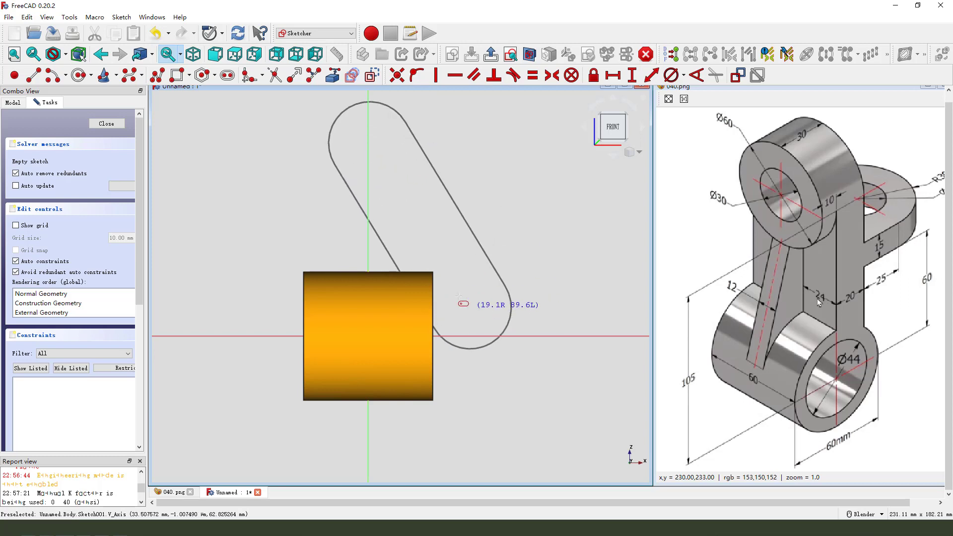
{"action": "left_click", "coordinate": [453, 314]}
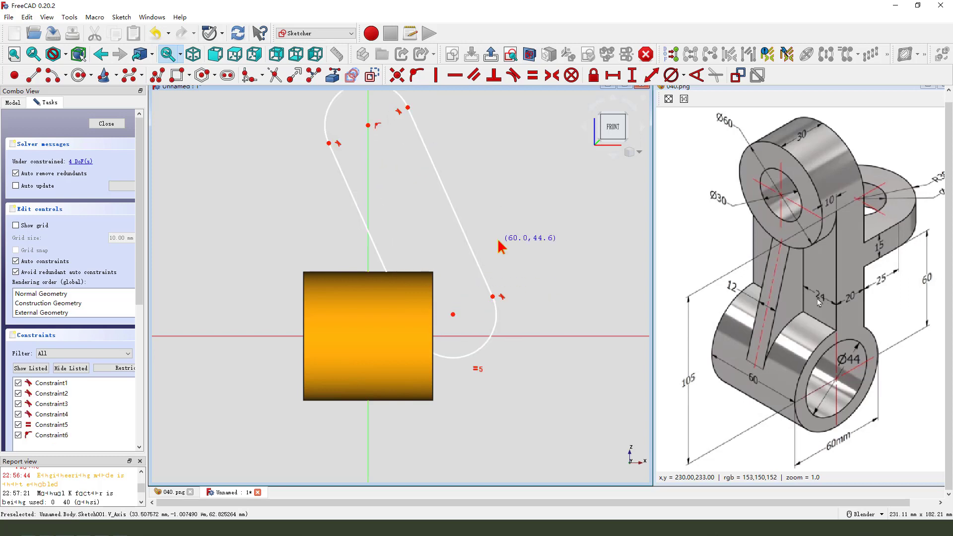
{"action": "left_click", "coordinate": [20, 104]}
Hide Pad and make the slot's lower arc centre coincident with the sketch origin
{"action": "left_click", "coordinate": [50, 168]}
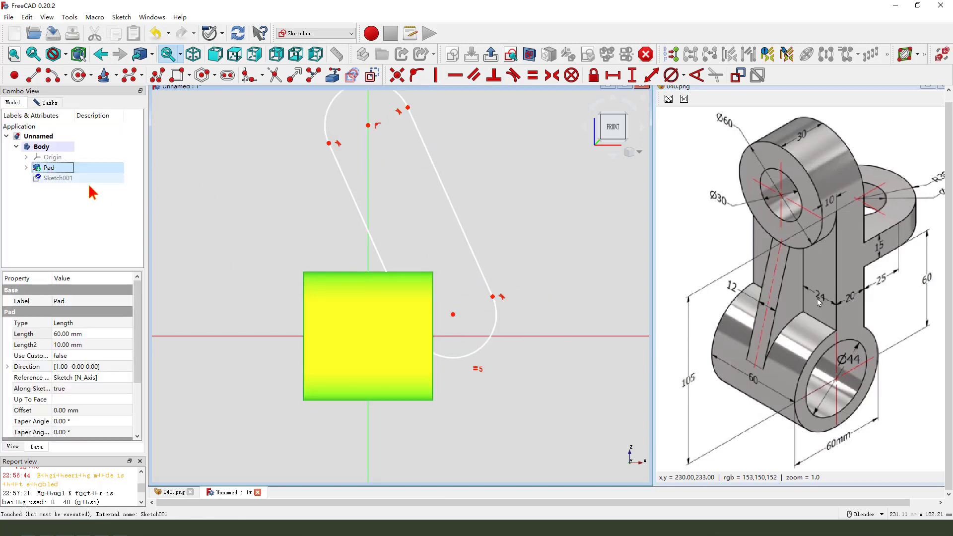
{"action": "key", "text": "space"}
{"action": "scroll", "coordinate": [362, 315], "scroll_direction": "down", "scroll_amount": 2}
{"action": "left_click", "coordinate": [423, 313]}
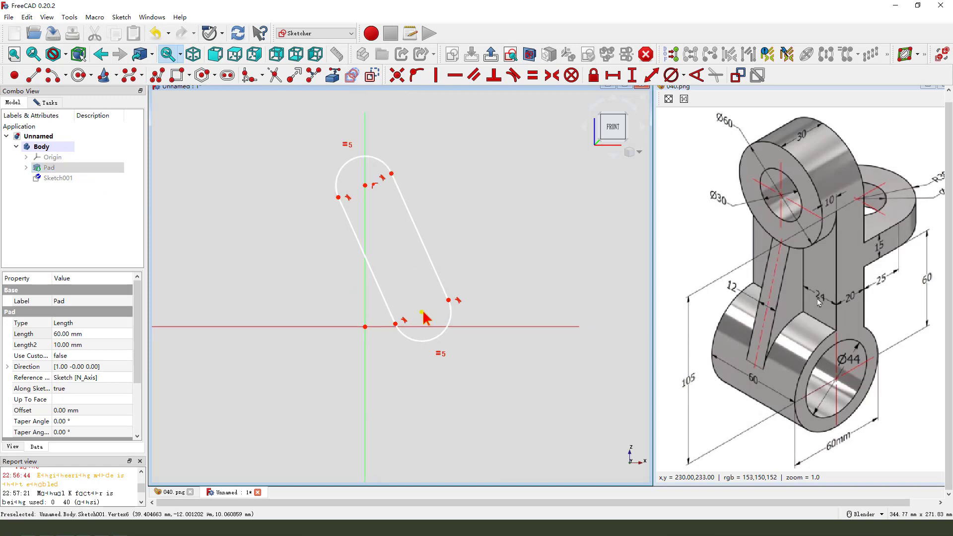
{"action": "left_click", "coordinate": [365, 327]}
{"action": "scroll", "coordinate": [411, 309], "scroll_direction": "up", "scroll_amount": 1}
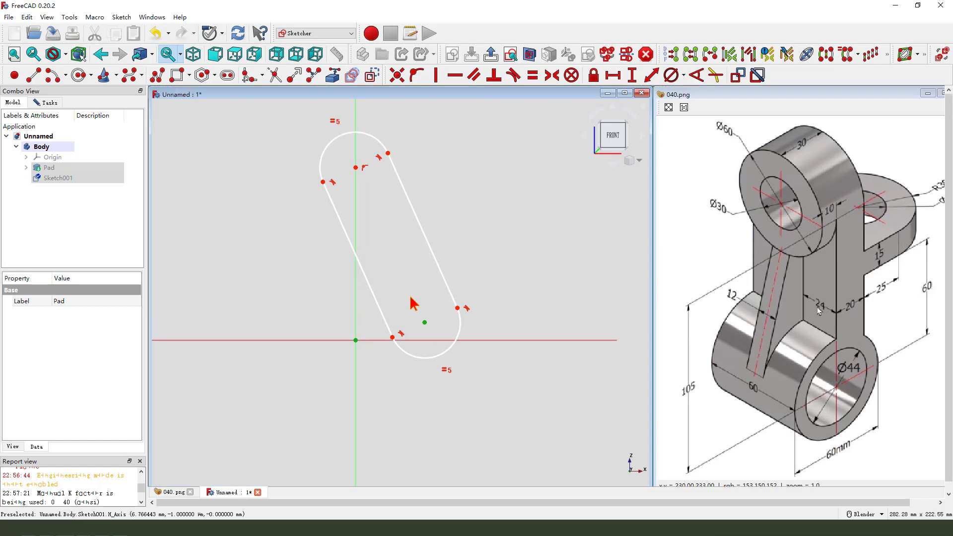
{"action": "left_click", "coordinate": [399, 79]}
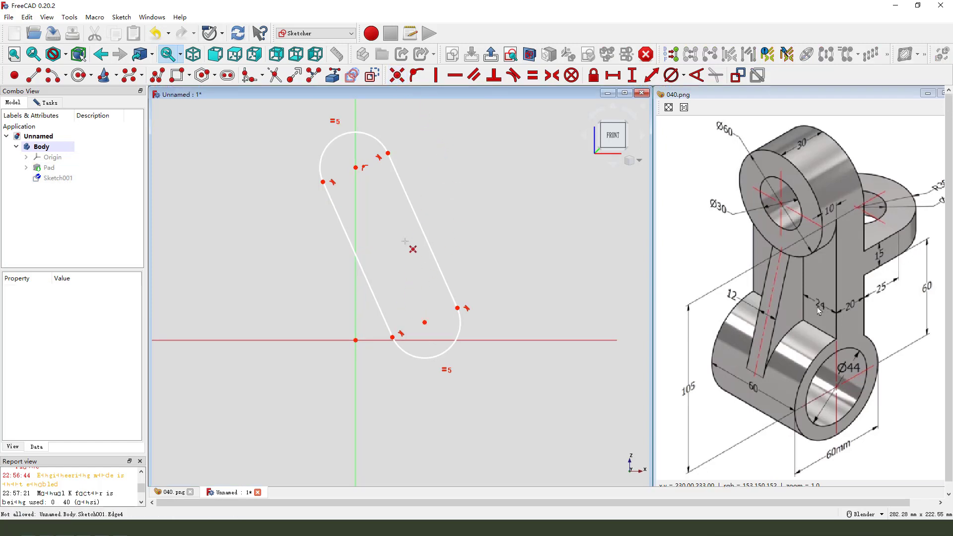
{"action": "left_click", "coordinate": [425, 323]}
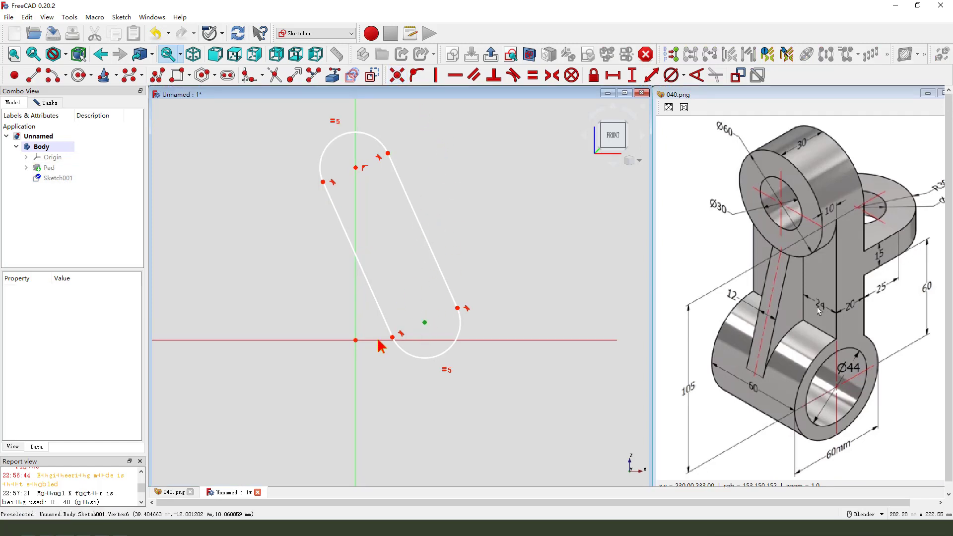
{"action": "left_click", "coordinate": [356, 340]}
{"action": "left_click", "coordinate": [407, 76]}
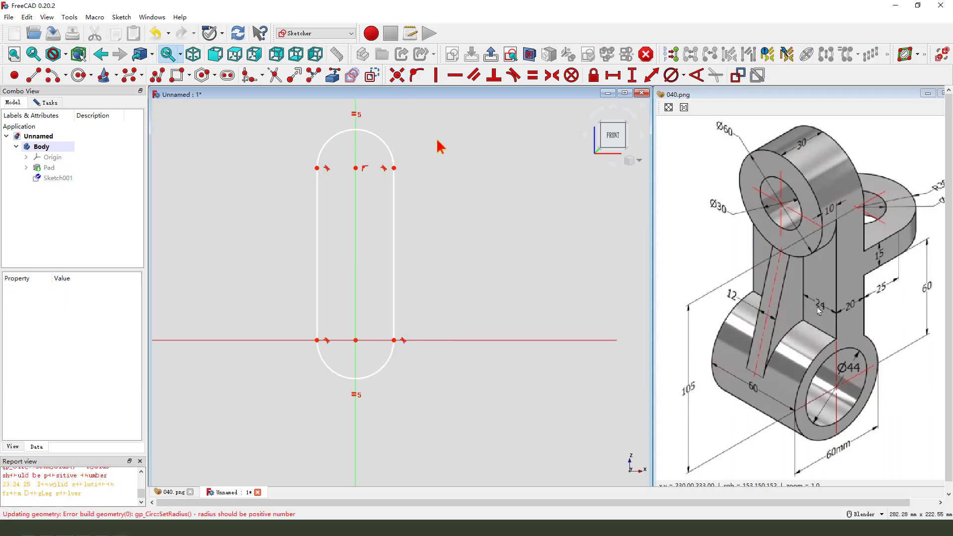
Turn the slot's bottom arc into construction geometry and close it with a straight line
{"action": "scroll", "coordinate": [430, 303], "scroll_direction": "down", "scroll_amount": 1}
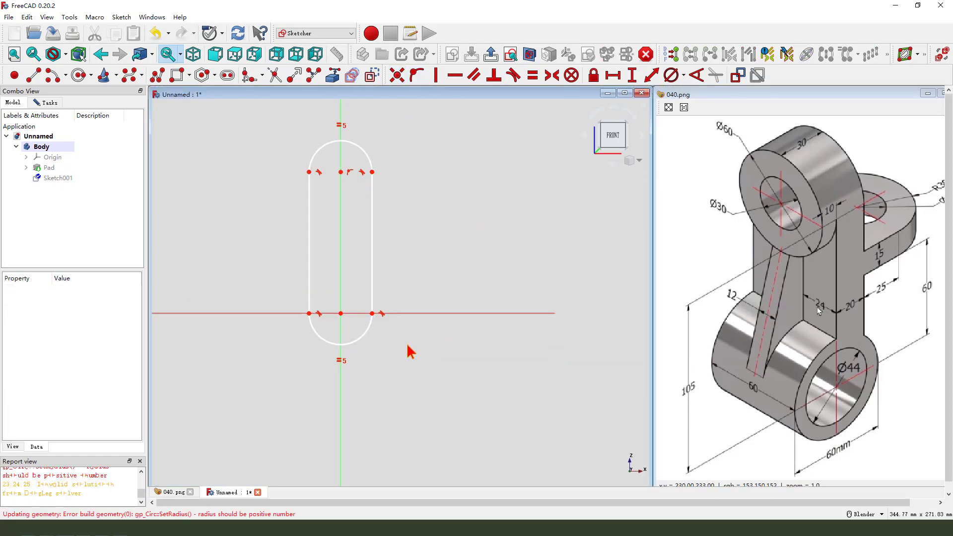
{"action": "scroll", "coordinate": [395, 359], "scroll_direction": "down", "scroll_amount": 1}
{"action": "scroll", "coordinate": [360, 332], "scroll_direction": "up", "scroll_amount": 1}
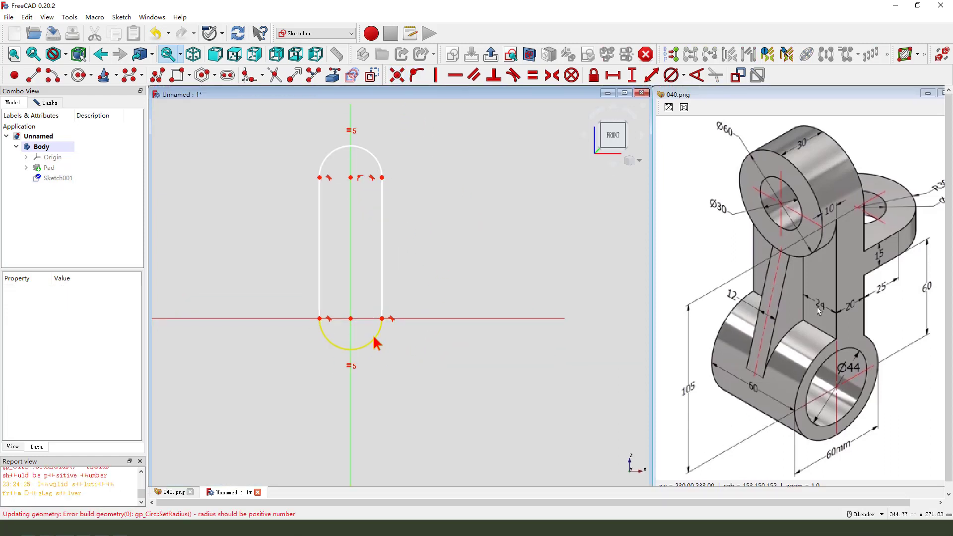
{"action": "left_click", "coordinate": [378, 335]}
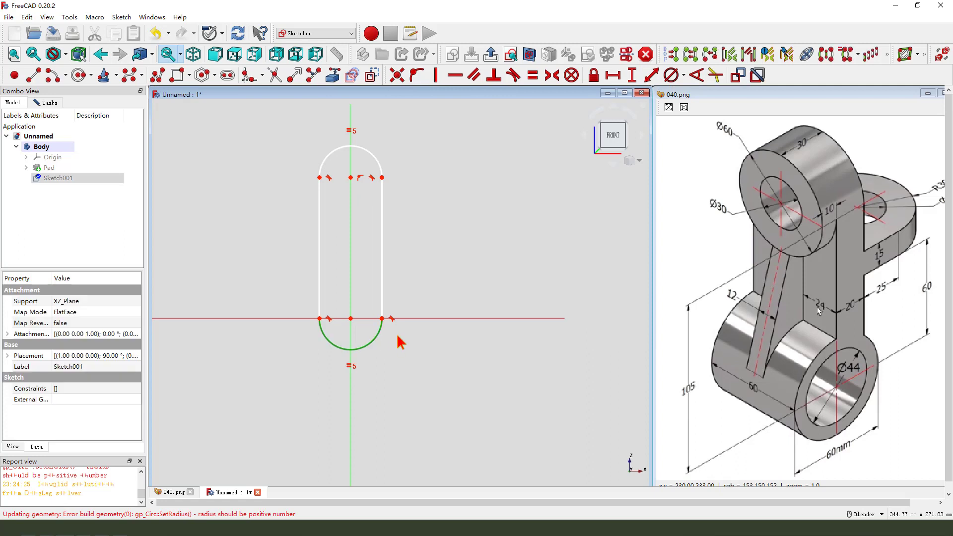
{"action": "left_click", "coordinate": [371, 75]}
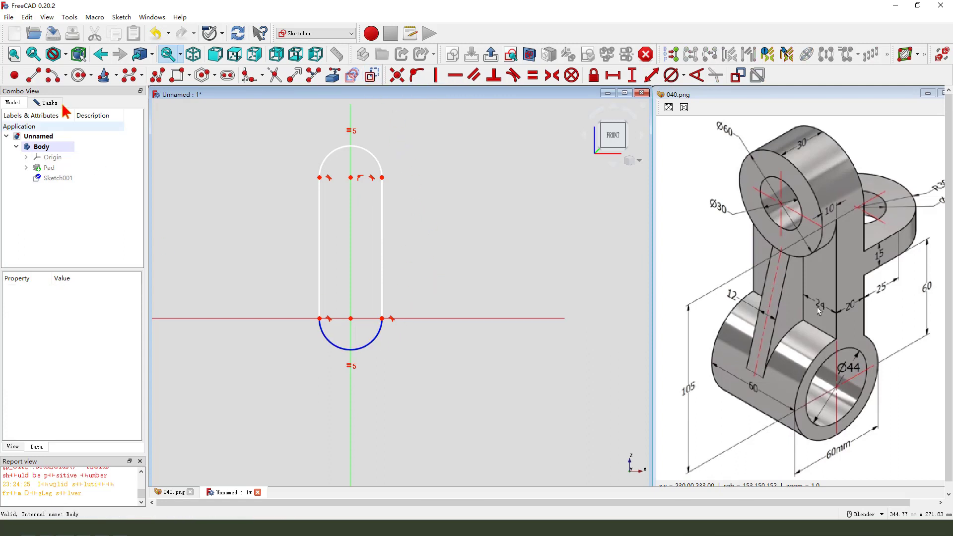
{"action": "left_click", "coordinate": [34, 76]}
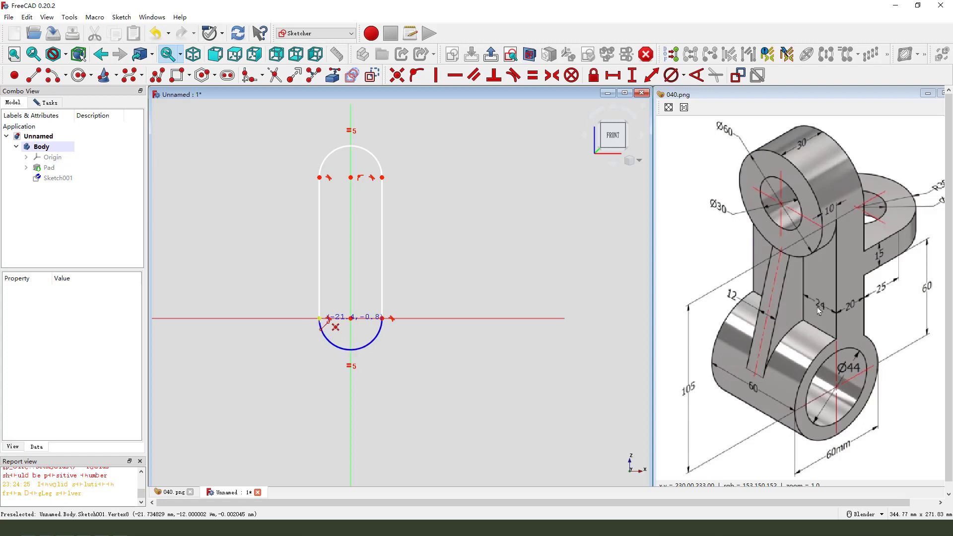
{"action": "left_click", "coordinate": [351, 319]}
{"action": "left_click", "coordinate": [382, 318]}
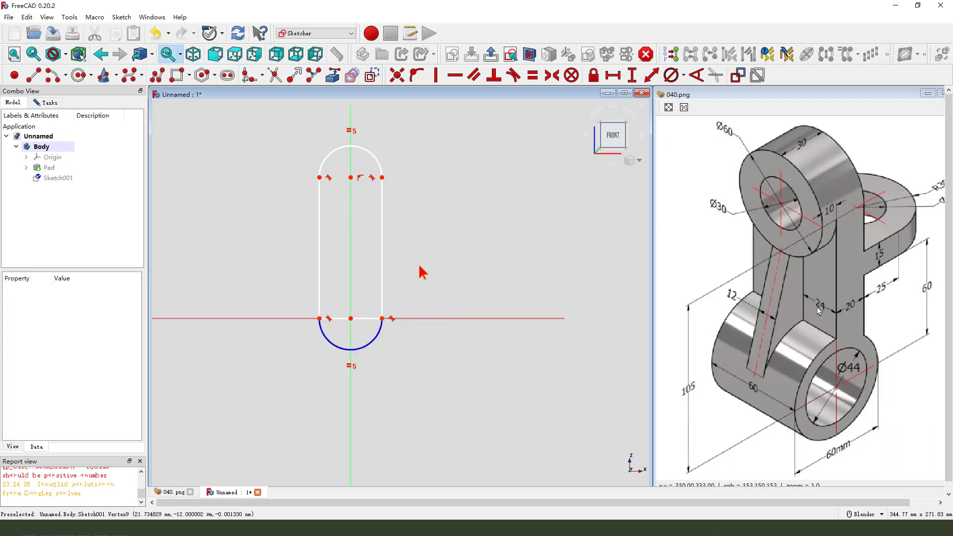
{"action": "scroll", "coordinate": [419, 302], "scroll_direction": "down", "scroll_amount": 1}
{"action": "scroll", "coordinate": [368, 176], "scroll_direction": "up", "scroll_amount": 1}
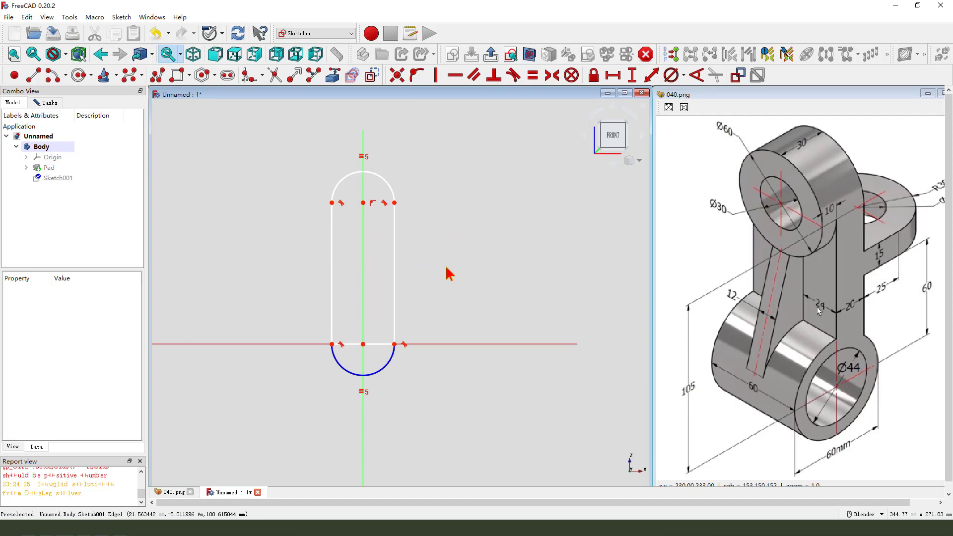
{"action": "mouse_move", "coordinate": [700, 372]}
{"action": "left_mouse_down"}
{"action": "mouse_move", "coordinate": [665, 397]}
{"action": "mouse_move", "coordinate": [698, 395]}
{"action": "mouse_move", "coordinate": [706, 408]}
{"action": "left_mouse_up"}
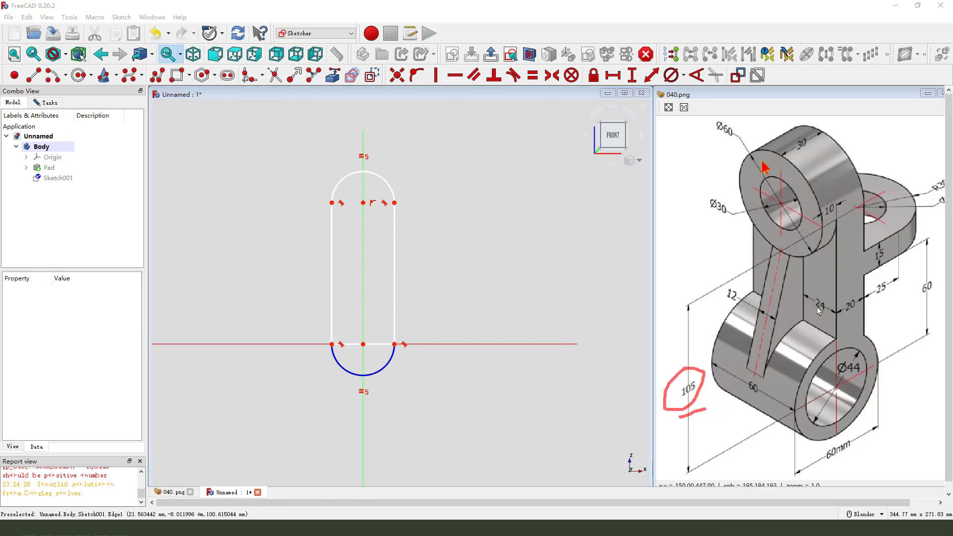
{"action": "left_click_drag", "start_coordinate": [729, 126], "coordinate": [723, 126]}
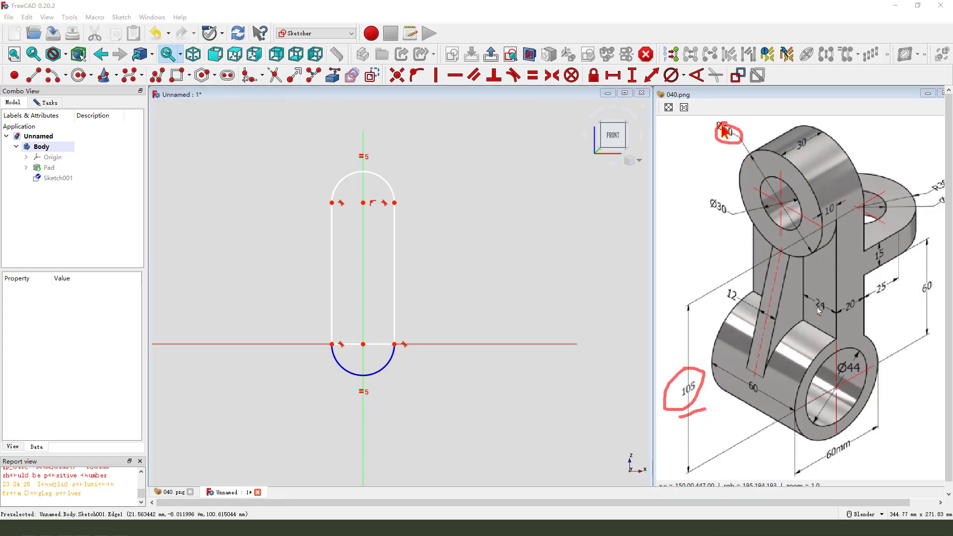
Give the slot's top arc a 60 mm diameter constraint
{"action": "left_click", "coordinate": [386, 184]}
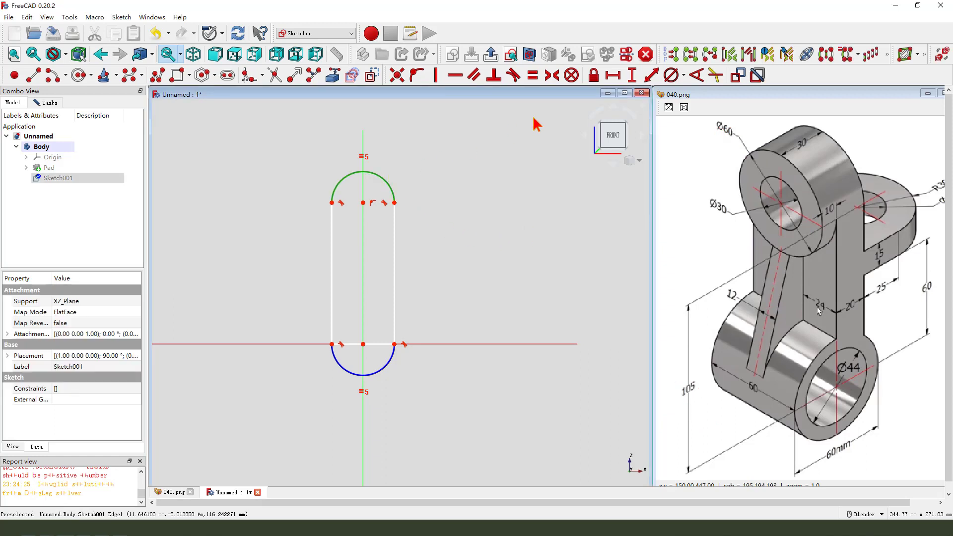
{"action": "left_click", "coordinate": [671, 75]}
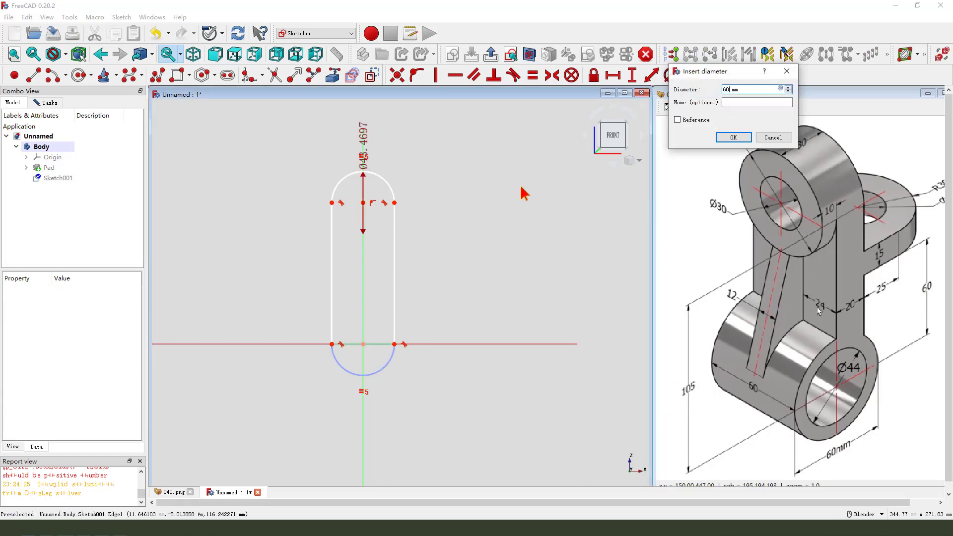
{"action": "type", "text": "60"}
{"action": "key", "text": "Return"}
{"action": "left_click_drag", "start_coordinate": [366, 135], "coordinate": [419, 141]}
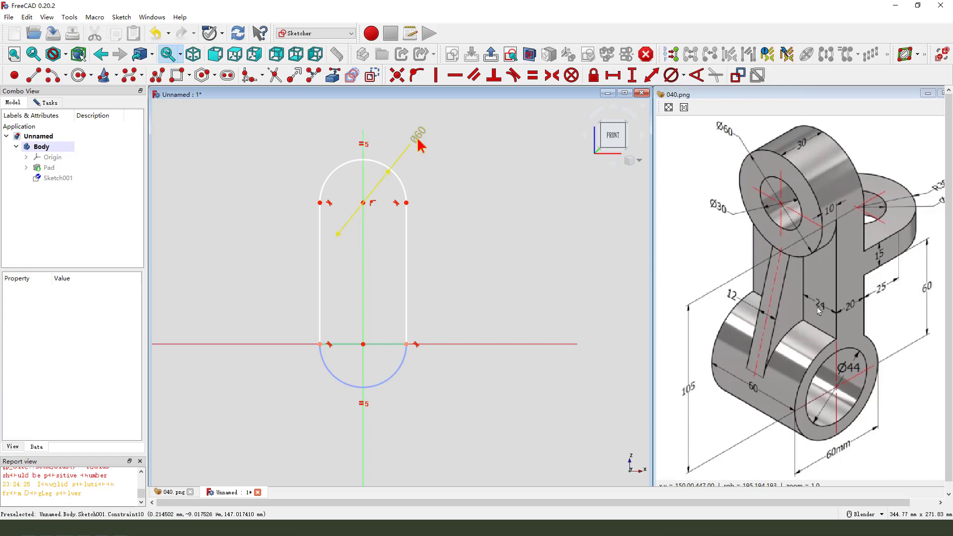
Set a 105 mm vertical distance between the top and bottom arc centres
{"action": "left_click", "coordinate": [364, 205]}
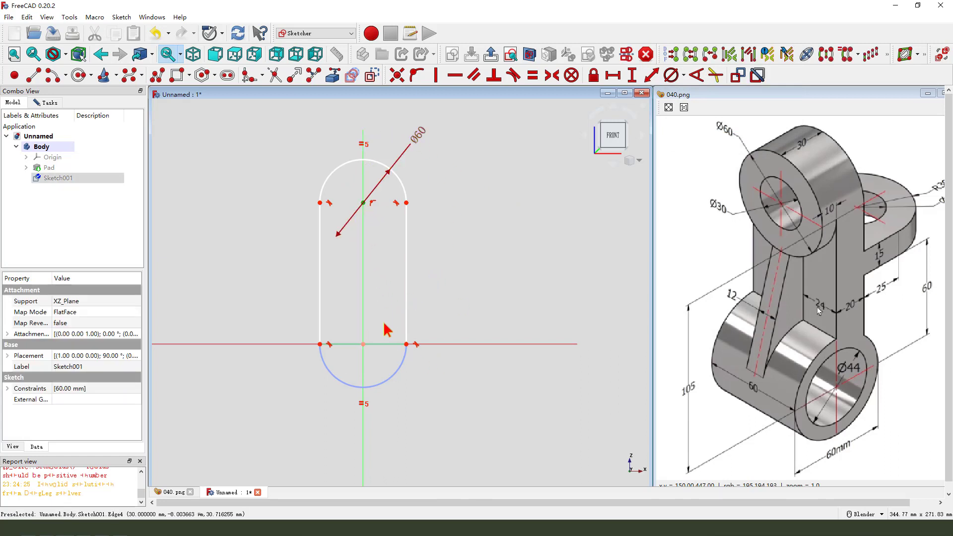
{"action": "left_click", "coordinate": [362, 345]}
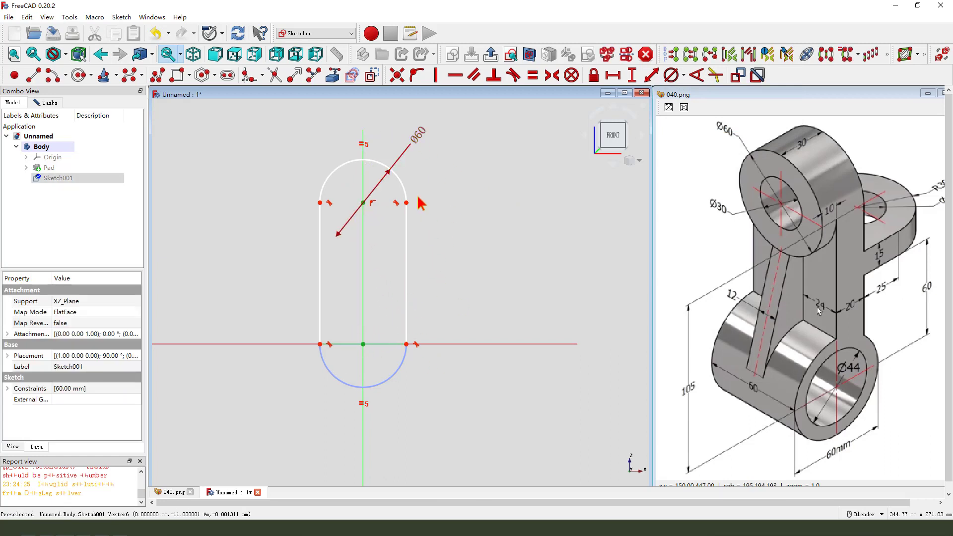
{"action": "left_click", "coordinate": [633, 75]}
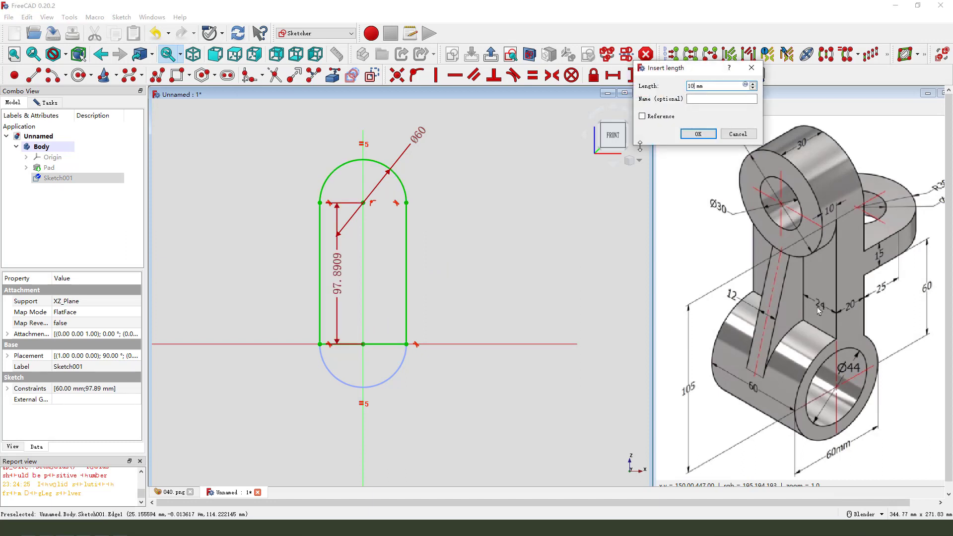
{"action": "key", "text": "Return"}
{"action": "left_click_drag", "start_coordinate": [338, 268], "coordinate": [453, 269]}
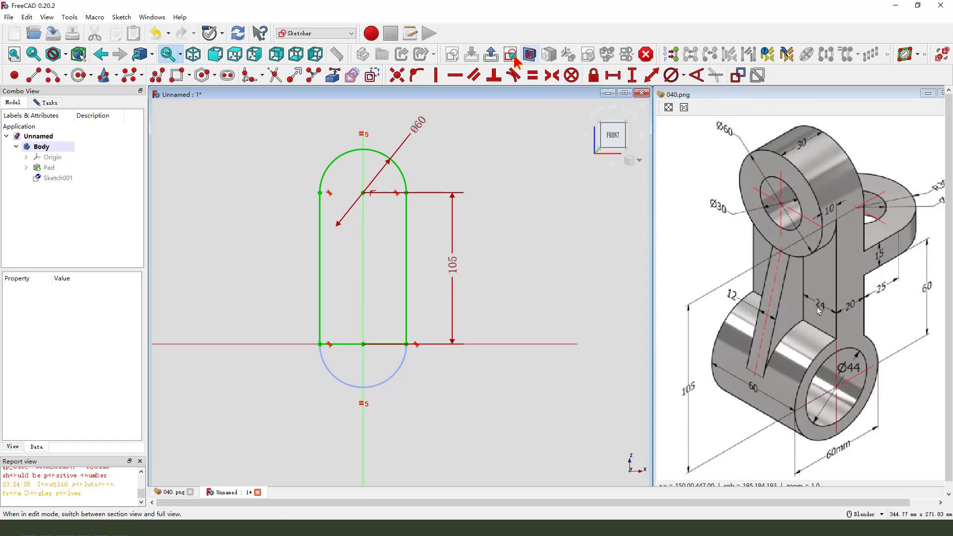
Close the slot sketch and pad it 20 mm in the reversed direction
{"action": "left_click", "coordinate": [491, 53]}
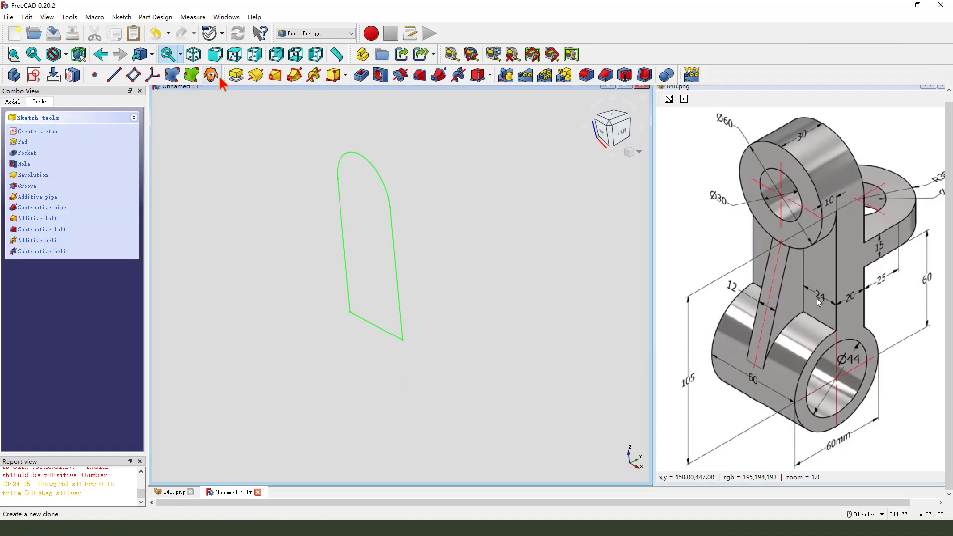
{"action": "left_click", "coordinate": [236, 75]}
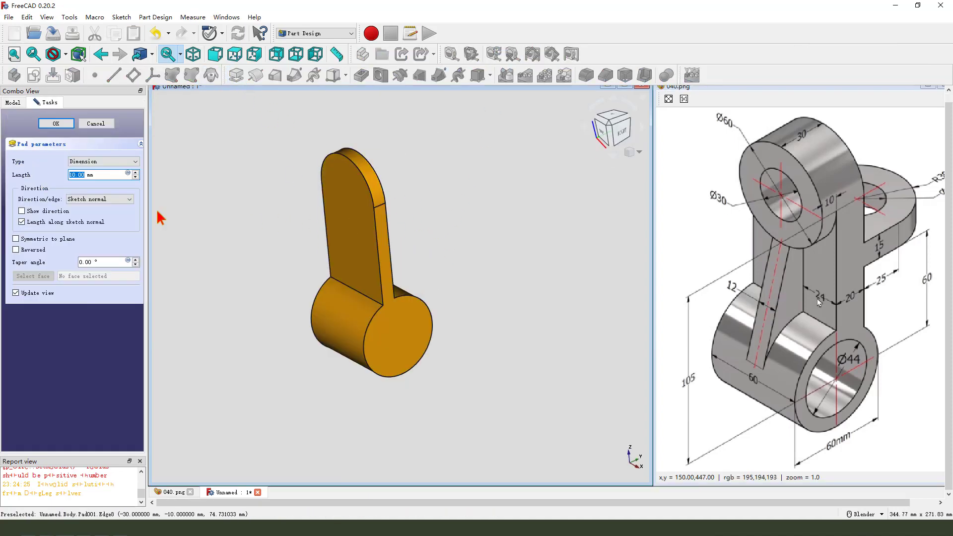
{"action": "left_click", "coordinate": [17, 251]}
{"action": "left_click", "coordinate": [82, 174]}
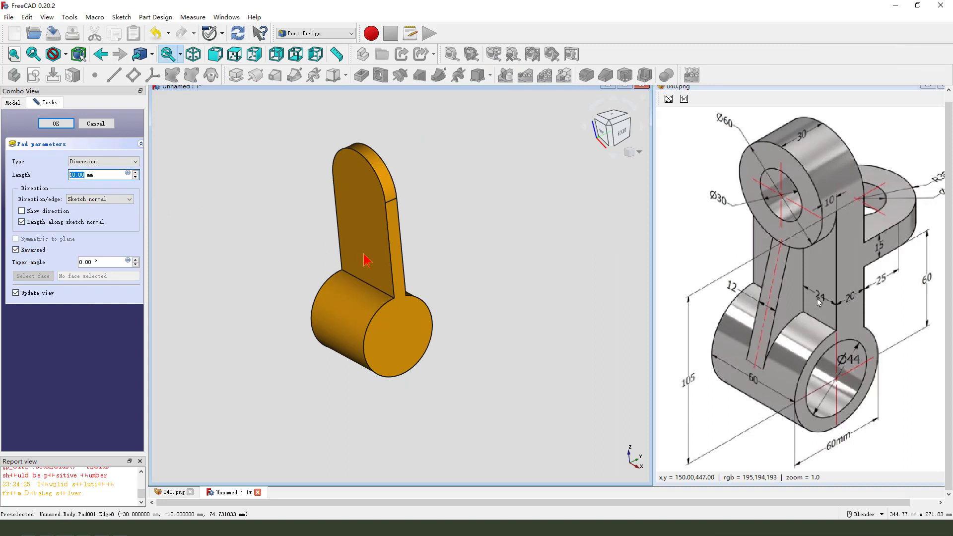
{"action": "left_click", "coordinate": [845, 298]}
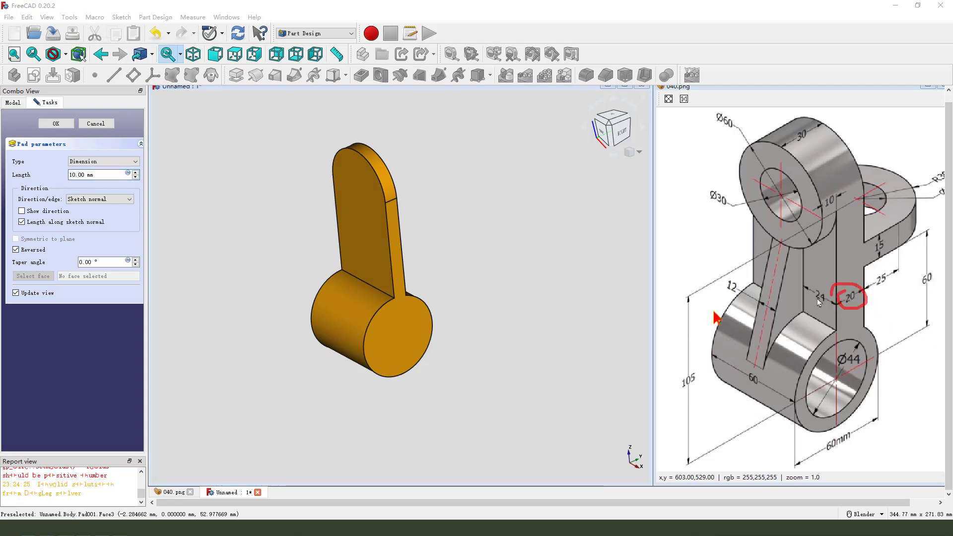
{"action": "mouse_move", "coordinate": [789, 308]}
{"action": "left_mouse_down"}
{"action": "mouse_move", "coordinate": [412, 281]}
{"action": "mouse_move", "coordinate": [410, 289]}
{"action": "left_mouse_up"}
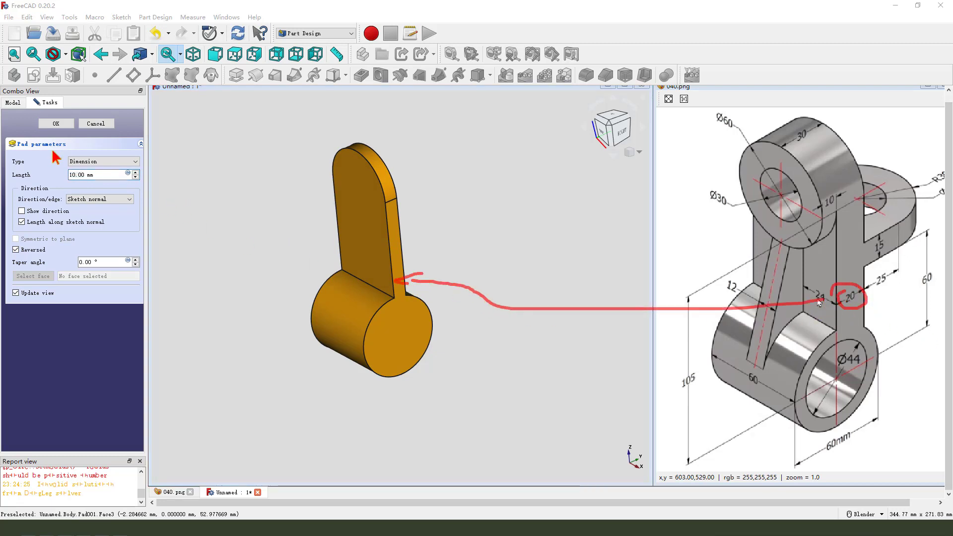
{"action": "left_click", "coordinate": [87, 174]}
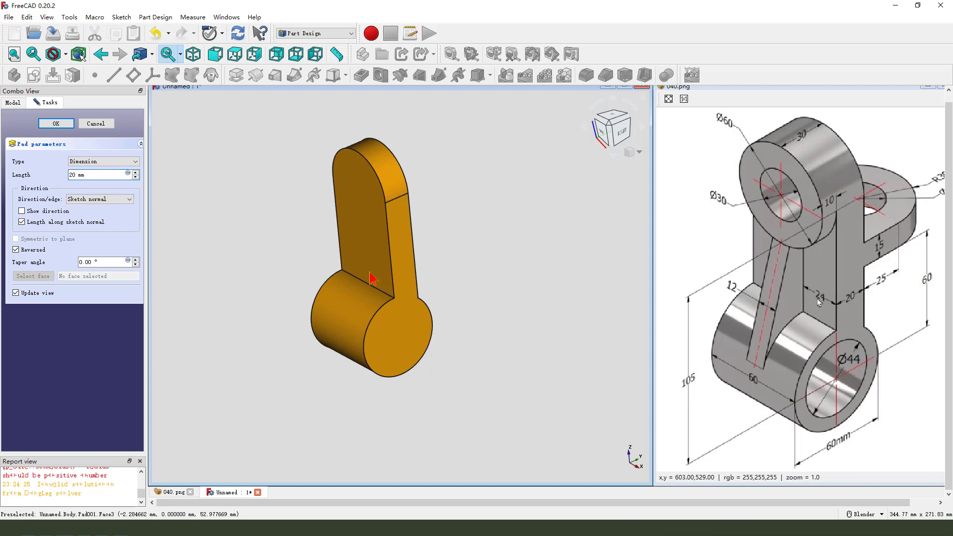
{"action": "middle_click_drag", "start_coordinate": [368, 277], "coordinate": [455, 277]}
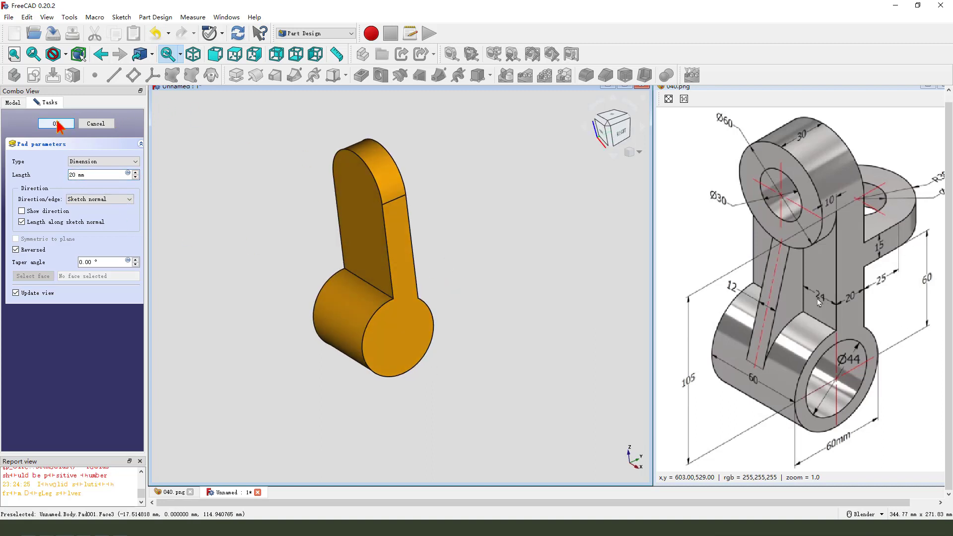
{"action": "left_click", "coordinate": [56, 123]}
{"action": "scroll", "coordinate": [336, 299], "scroll_direction": "down", "scroll_amount": 1}
{"action": "scroll", "coordinate": [427, 285], "scroll_direction": "up", "scroll_amount": 1}
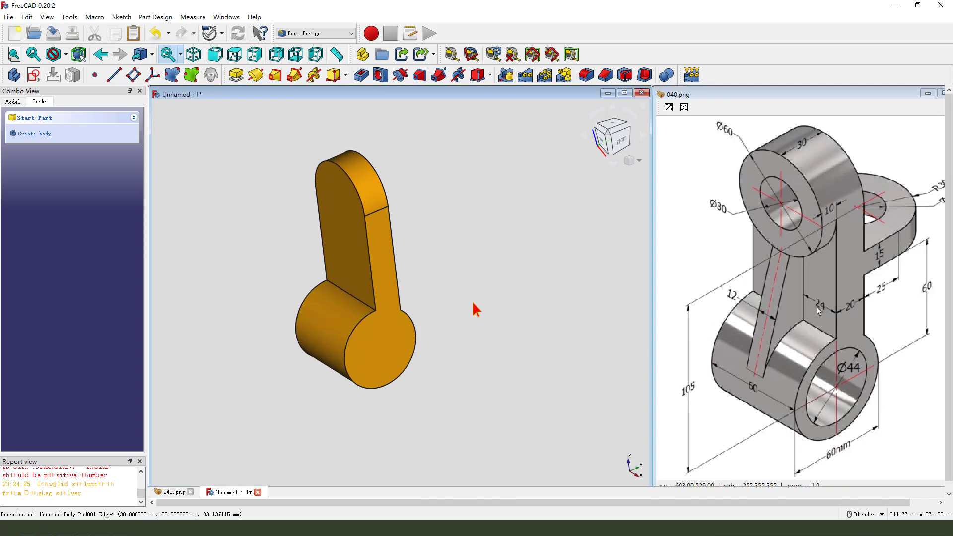
{"action": "mouse_move", "coordinate": [792, 145]}
{"action": "left_mouse_down"}
{"action": "mouse_move", "coordinate": [728, 214]}
{"action": "mouse_move", "coordinate": [822, 193]}
{"action": "mouse_move", "coordinate": [784, 159]}
{"action": "mouse_move", "coordinate": [770, 165]}
{"action": "left_mouse_up"}
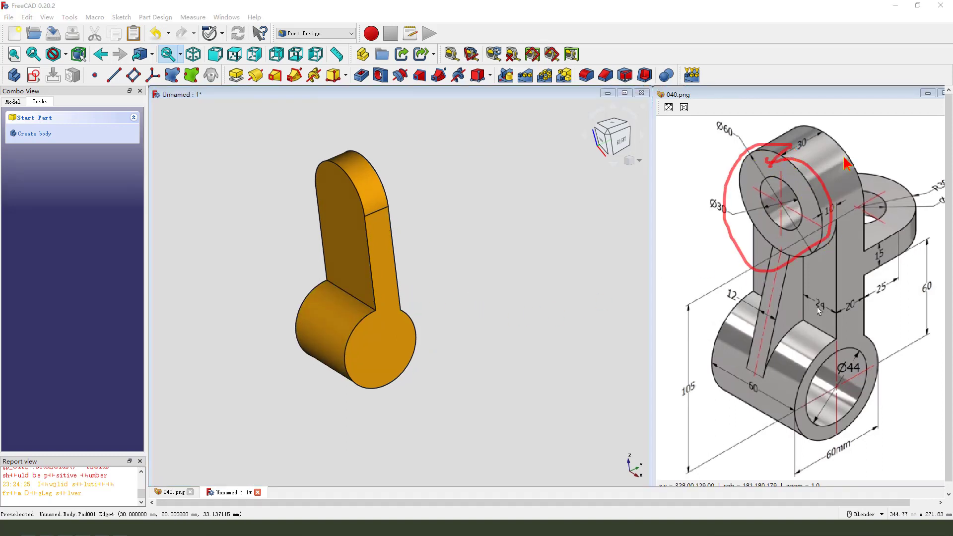
{"action": "mouse_move", "coordinate": [837, 204]}
{"action": "left_mouse_down"}
{"action": "mouse_move", "coordinate": [838, 219]}
{"action": "mouse_move", "coordinate": [797, 233]}
{"action": "left_mouse_up"}
{"action": "key", "text": "Escape"}
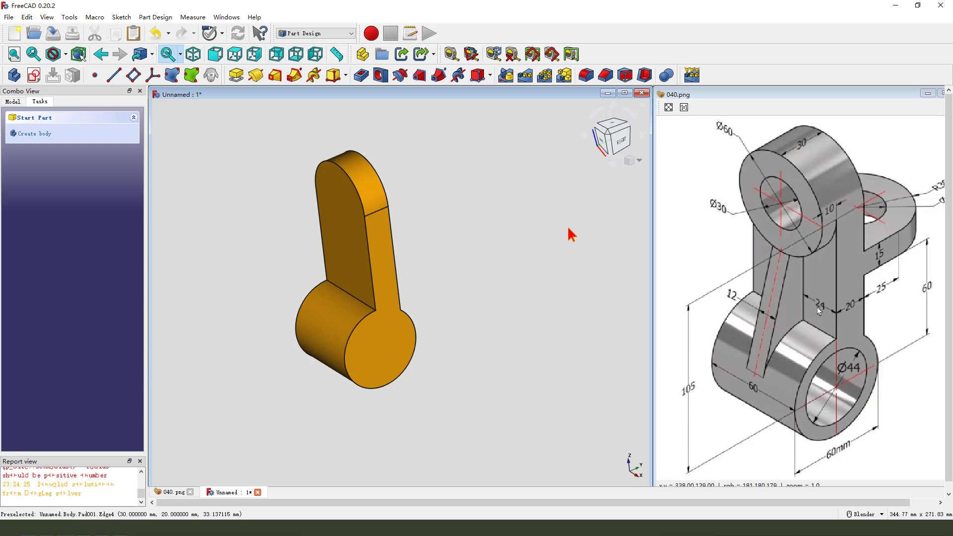
Sketch a circle on XZ_Plane matching the arm's imported top arc
{"action": "left_click", "coordinate": [34, 78]}
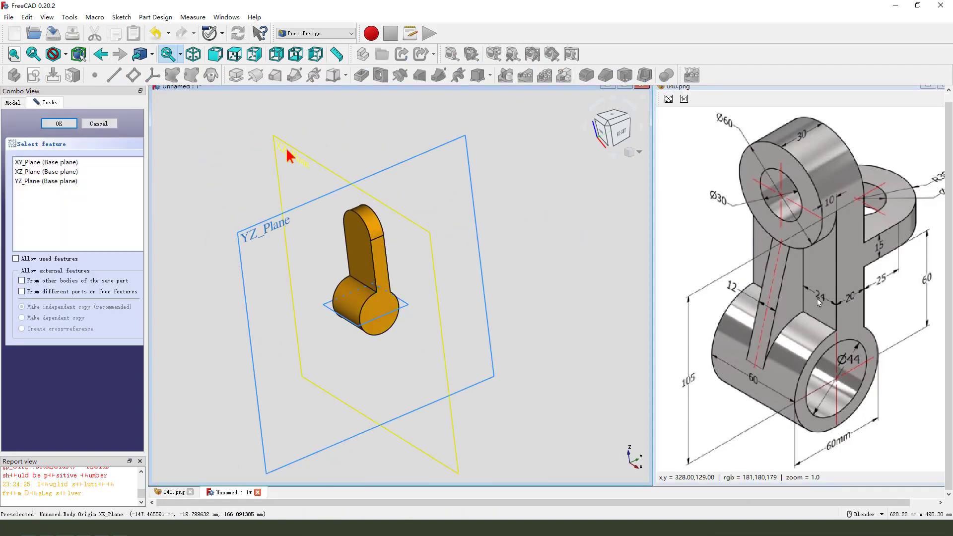
{"action": "left_click", "coordinate": [289, 156]}
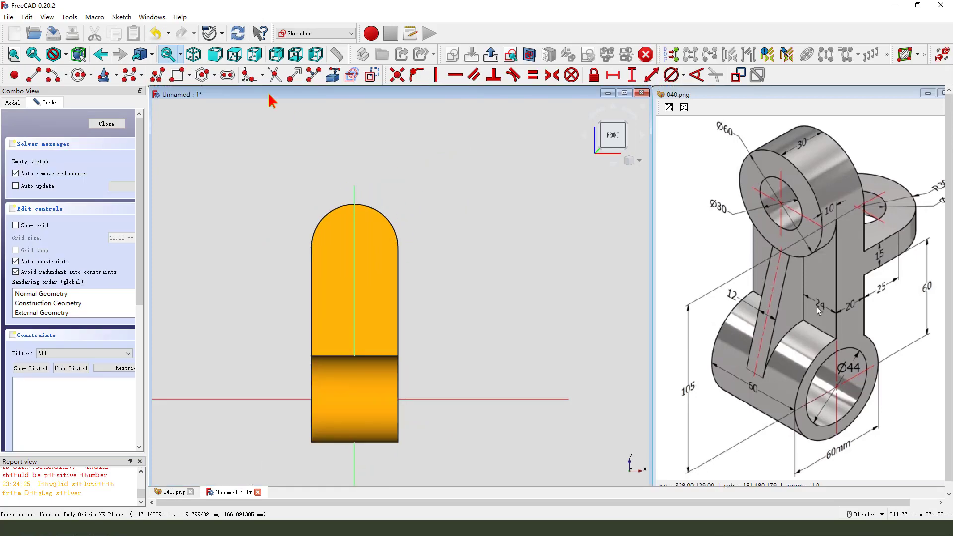
{"action": "left_click", "coordinate": [332, 75]}
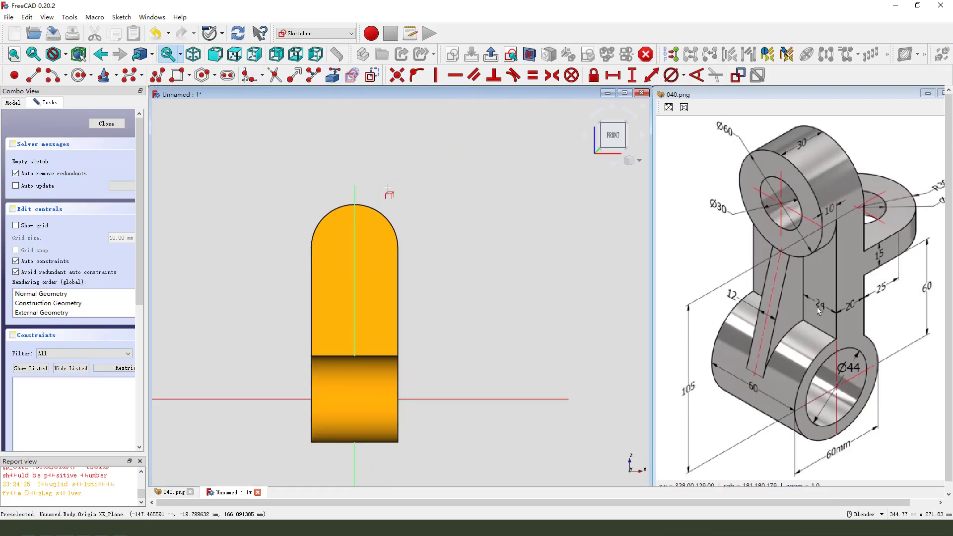
{"action": "left_click", "coordinate": [376, 212]}
{"action": "left_click", "coordinate": [78, 76]}
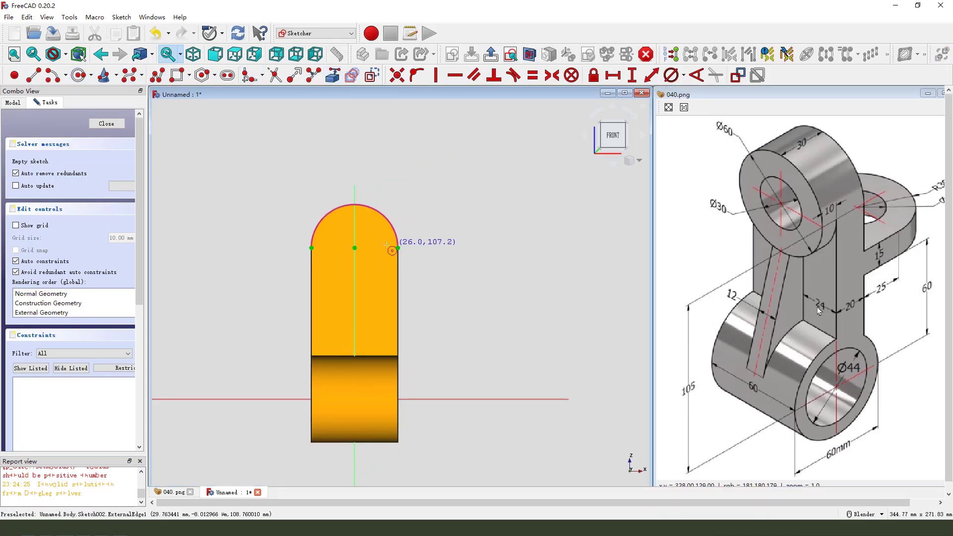
{"action": "left_click", "coordinate": [355, 247]}
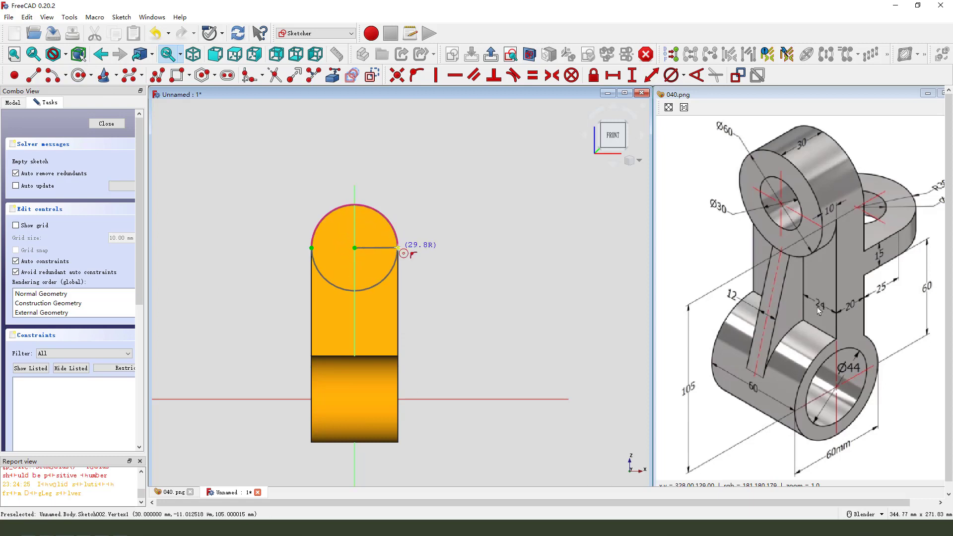
{"action": "left_click", "coordinate": [398, 248]}
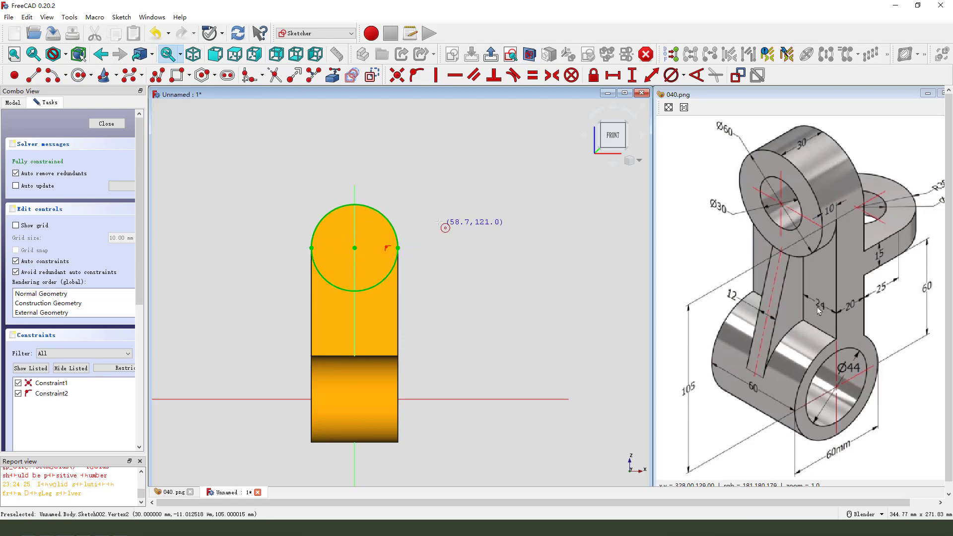
{"action": "left_click", "coordinate": [490, 54]}
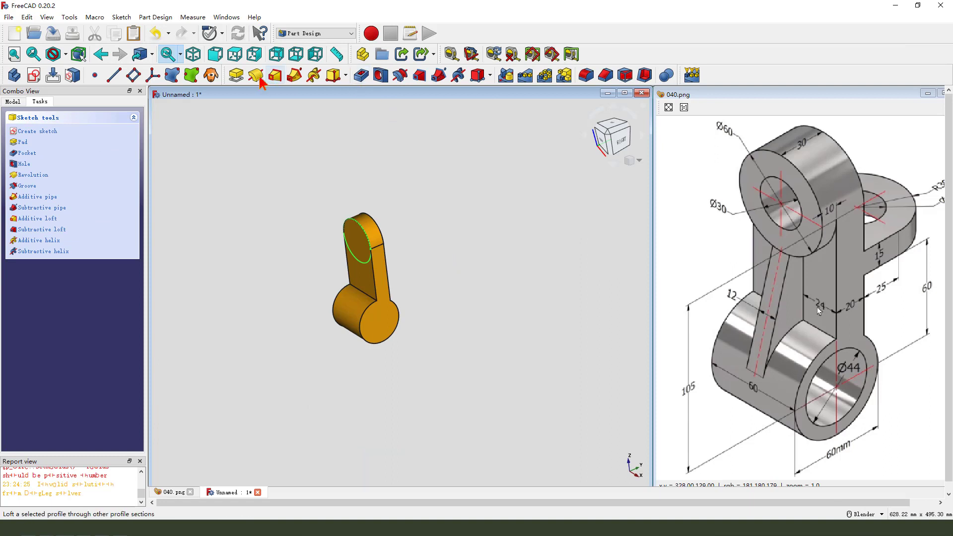
Pad the circle sketch 10 mm
{"action": "left_click", "coordinate": [236, 75]}
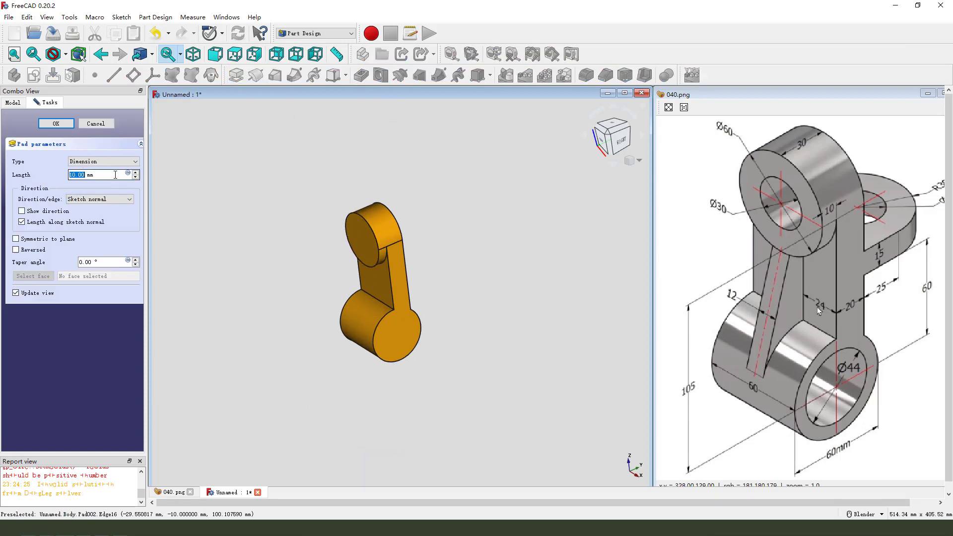
{"action": "mouse_move", "coordinate": [85, 160]}
{"action": "left_mouse_down"}
{"action": "mouse_move", "coordinate": [96, 182]}
{"action": "mouse_move", "coordinate": [66, 168]}
{"action": "left_mouse_up"}
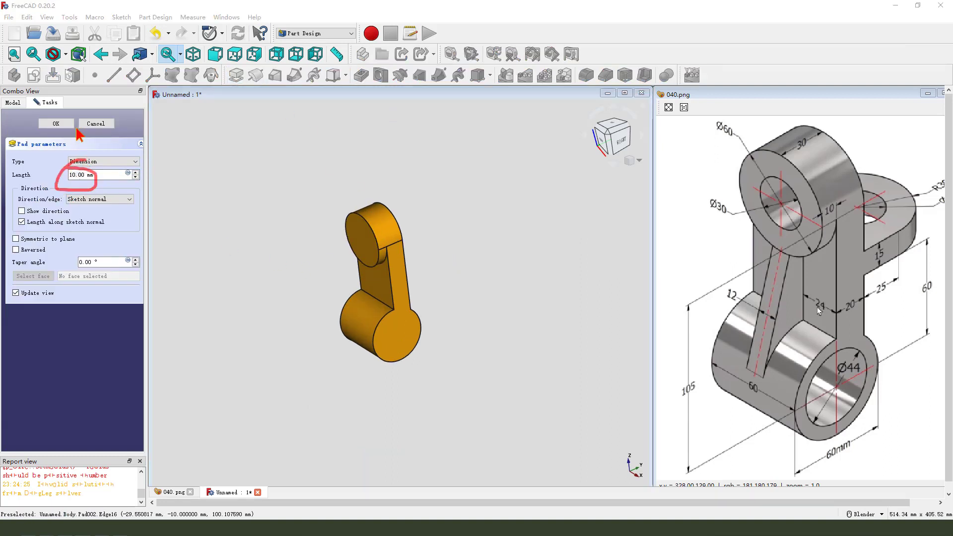
{"action": "left_click", "coordinate": [56, 124]}
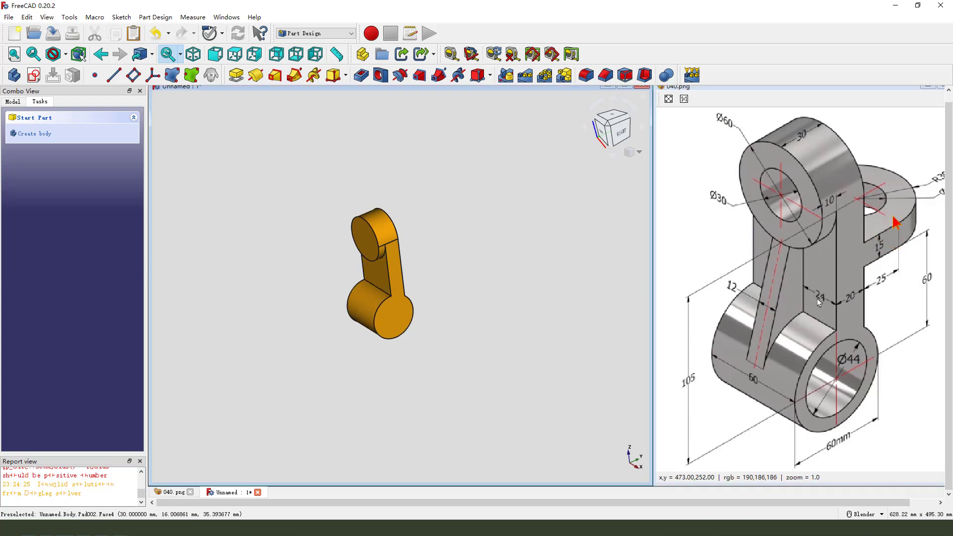
{"action": "left_click_drag", "start_coordinate": [860, 168], "coordinate": [889, 164]}
{"action": "left_click_drag", "start_coordinate": [875, 254], "coordinate": [852, 240]}
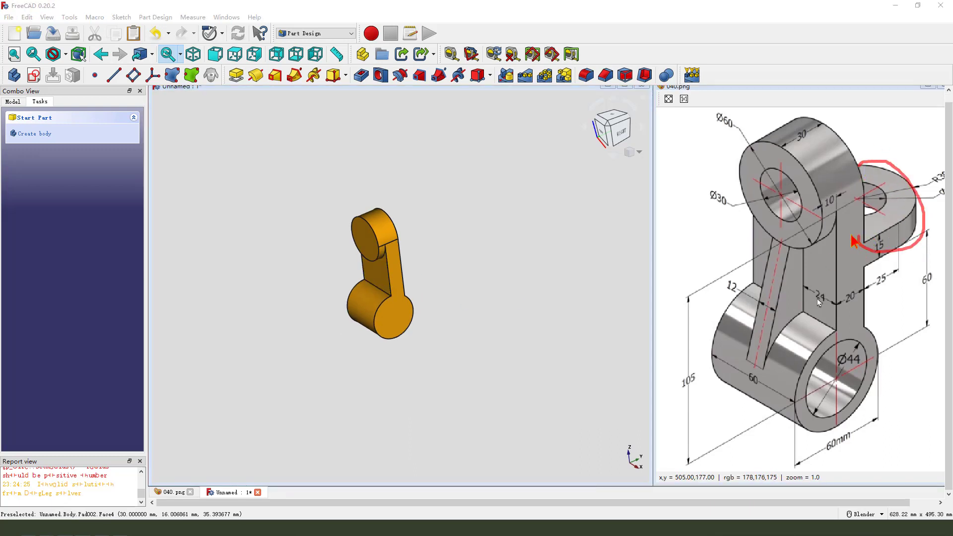
{"action": "key", "text": "Escape"}
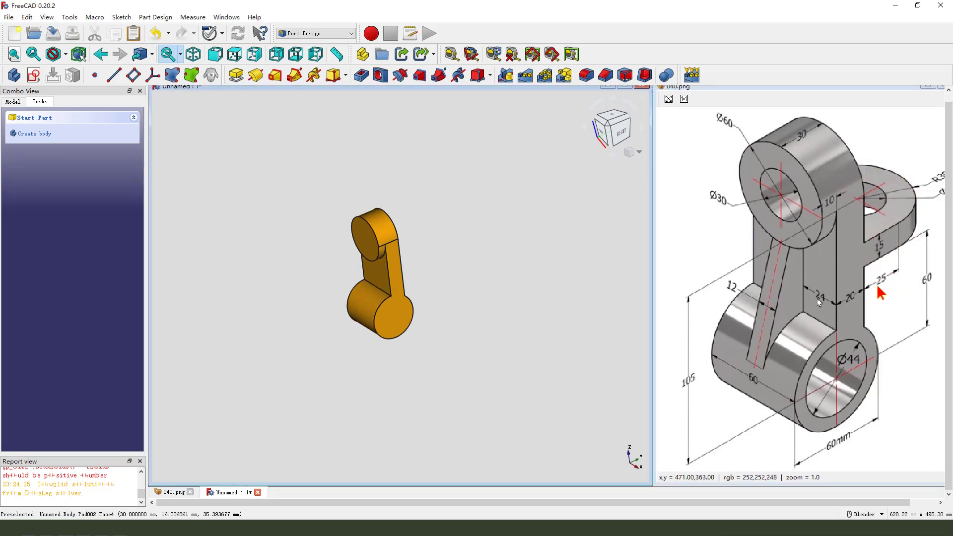
{"action": "mouse_move", "coordinate": [922, 262]}
{"action": "left_mouse_down"}
{"action": "mouse_move", "coordinate": [934, 277]}
{"action": "mouse_move", "coordinate": [921, 271]}
{"action": "left_mouse_up"}
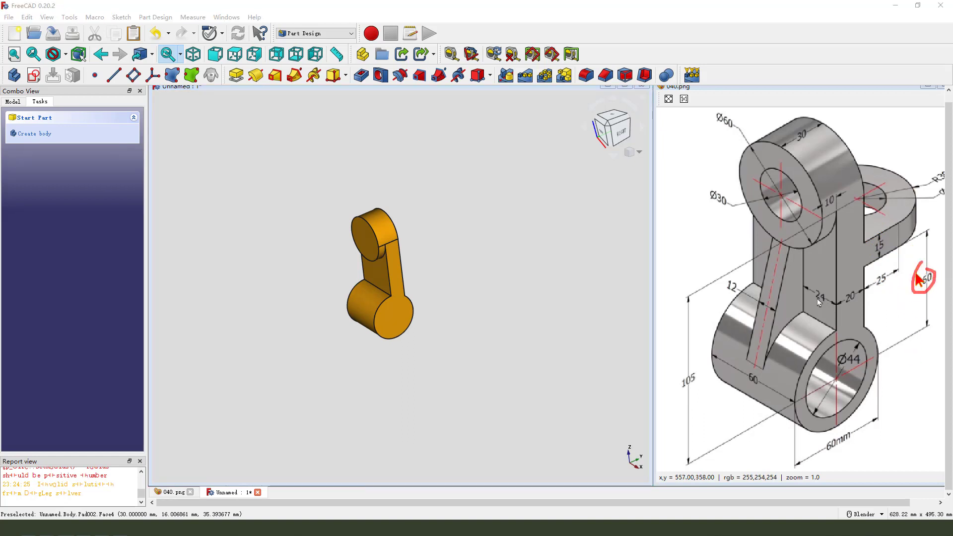
{"action": "mouse_move", "coordinate": [897, 271]}
{"action": "left_mouse_down"}
{"action": "mouse_move", "coordinate": [883, 273]}
{"action": "mouse_move", "coordinate": [894, 269]}
{"action": "left_mouse_up"}
{"action": "key", "text": "Escape"}
{"action": "middle_click_drag", "start_coordinate": [880, 250], "coordinate": [831, 258]}
{"action": "key", "text": "ctrl+alt+g"}
{"action": "mouse_move", "coordinate": [894, 188]}
{"action": "left_mouse_down"}
{"action": "mouse_move", "coordinate": [884, 191]}
{"action": "mouse_move", "coordinate": [902, 189]}
{"action": "mouse_move", "coordinate": [895, 163]}
{"action": "left_mouse_up"}
{"action": "key", "text": "Escape"}
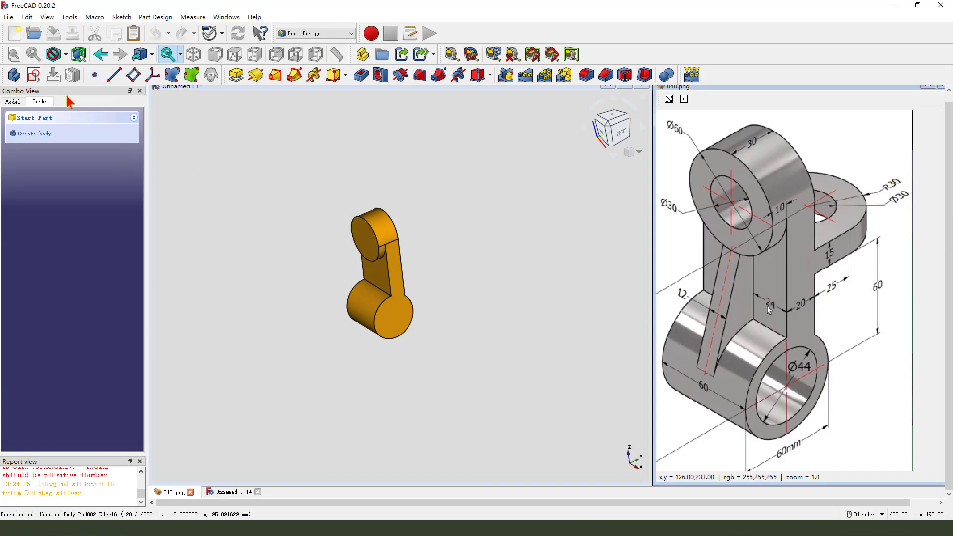
Start a new sketch on the XY_Plane
{"action": "left_click", "coordinate": [33, 75]}
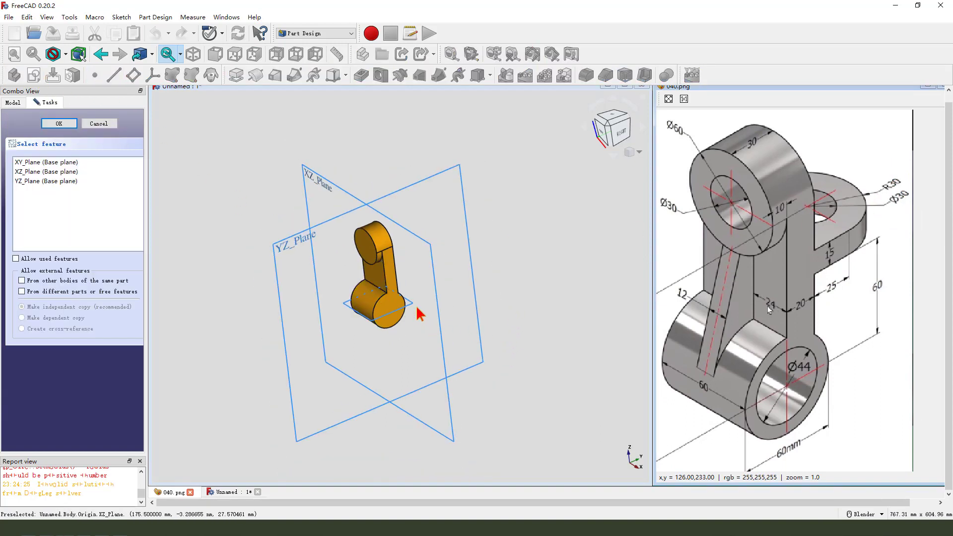
{"action": "mouse_move", "coordinate": [418, 307]}
{"action": "middle_mouse_down"}
{"action": "mouse_move", "coordinate": [435, 308]}
{"action": "mouse_move", "coordinate": [422, 305]}
{"action": "middle_mouse_up"}
{"action": "scroll", "coordinate": [417, 303], "scroll_direction": "up", "scroll_amount": 1}
{"action": "scroll", "coordinate": [418, 308], "scroll_direction": "down", "scroll_amount": 2}
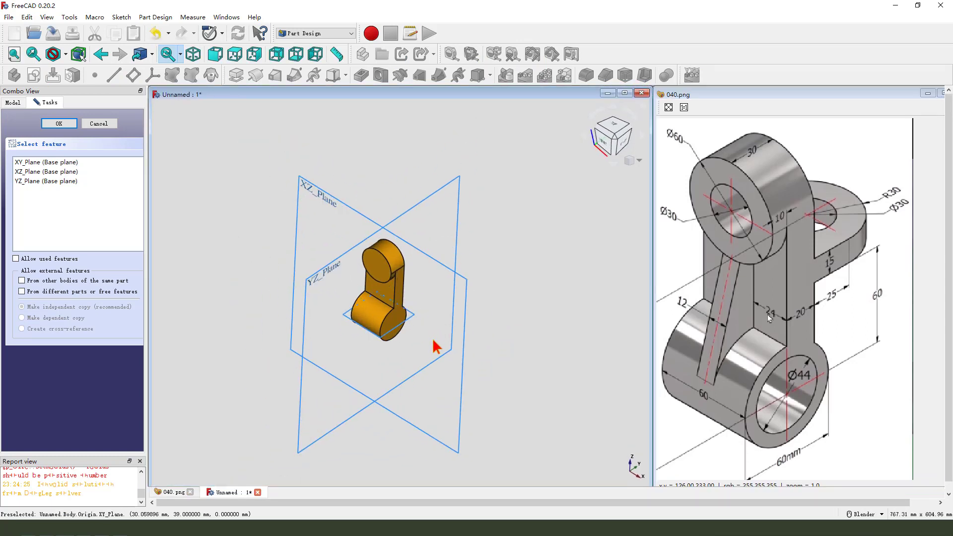
{"action": "key", "text": "ctrl+2"}
{"action": "left_click_drag", "start_coordinate": [432, 290], "coordinate": [421, 301]}
{"action": "mouse_move", "coordinate": [418, 290]}
{"action": "left_mouse_down"}
{"action": "mouse_move", "coordinate": [410, 310]}
{"action": "mouse_move", "coordinate": [429, 308]}
{"action": "mouse_move", "coordinate": [414, 335]}
{"action": "left_mouse_up"}
{"action": "mouse_move", "coordinate": [417, 322]}
{"action": "left_mouse_down"}
{"action": "mouse_move", "coordinate": [403, 332]}
{"action": "mouse_move", "coordinate": [436, 331]}
{"action": "mouse_move", "coordinate": [426, 379]}
{"action": "left_mouse_up"}
{"action": "key", "text": "Escape"}
{"action": "left_click", "coordinate": [412, 315]}
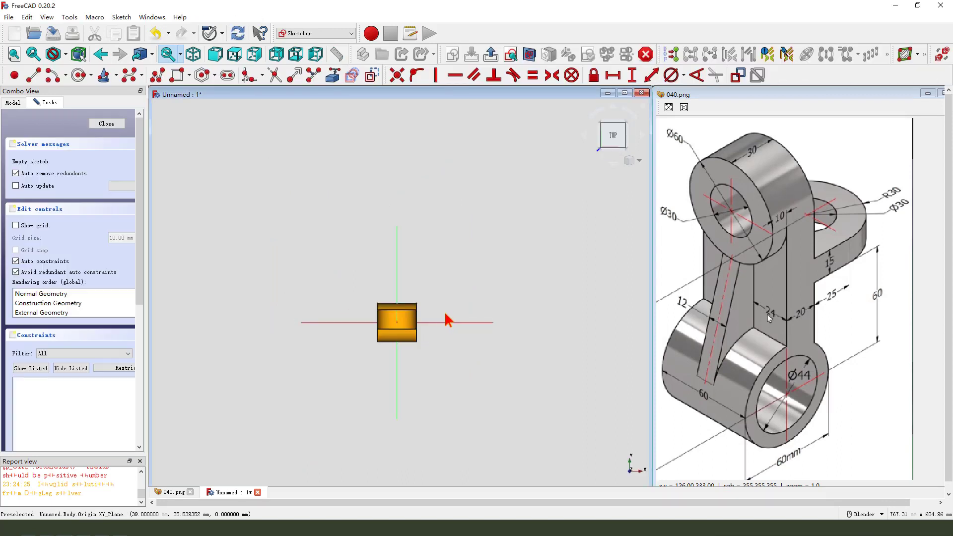
{"action": "scroll", "coordinate": [436, 322], "scroll_direction": "up", "scroll_amount": 3}
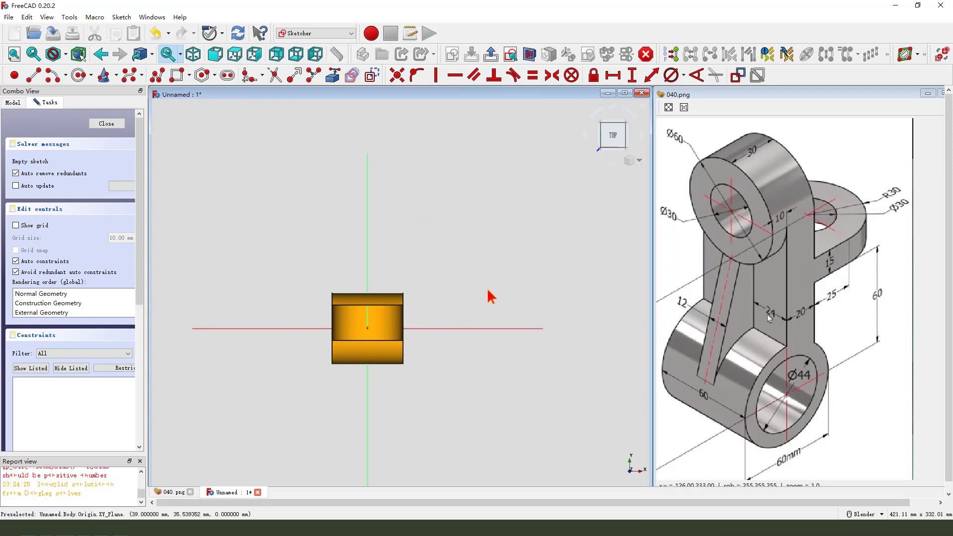
Import the boss's top edge as external geometry and hide Pad002
{"action": "left_click", "coordinate": [333, 75]}
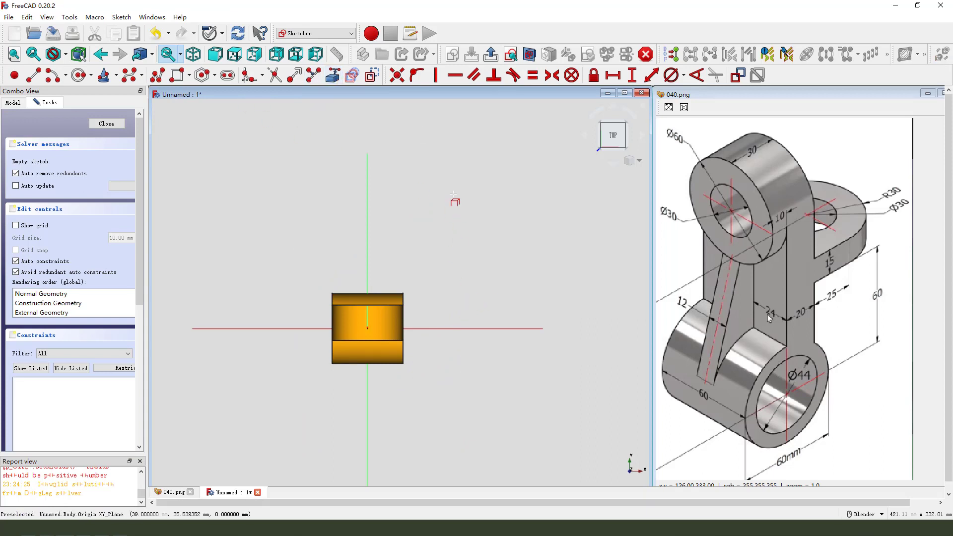
{"action": "left_click", "coordinate": [402, 305]}
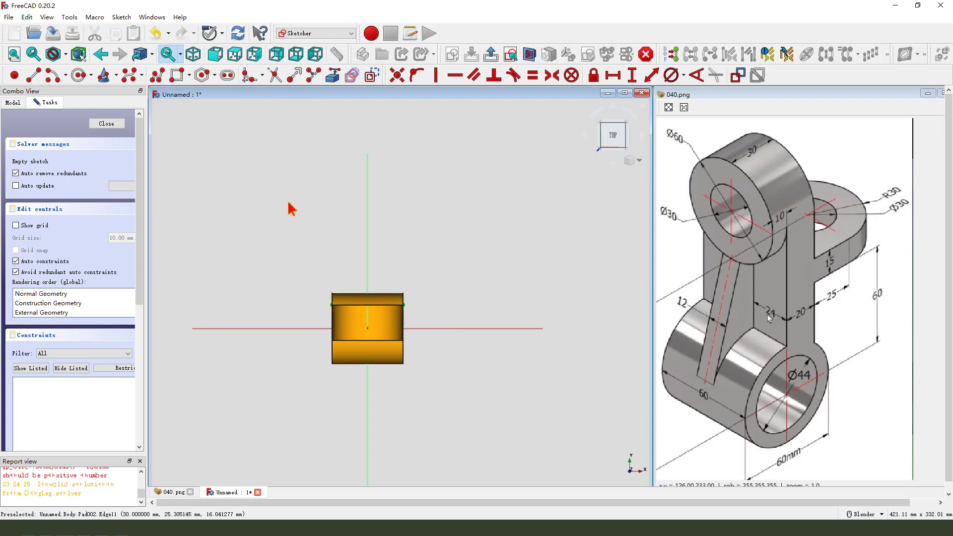
{"action": "left_click", "coordinate": [13, 102]}
{"action": "left_click", "coordinate": [54, 189]}
{"action": "key", "text": "space"}
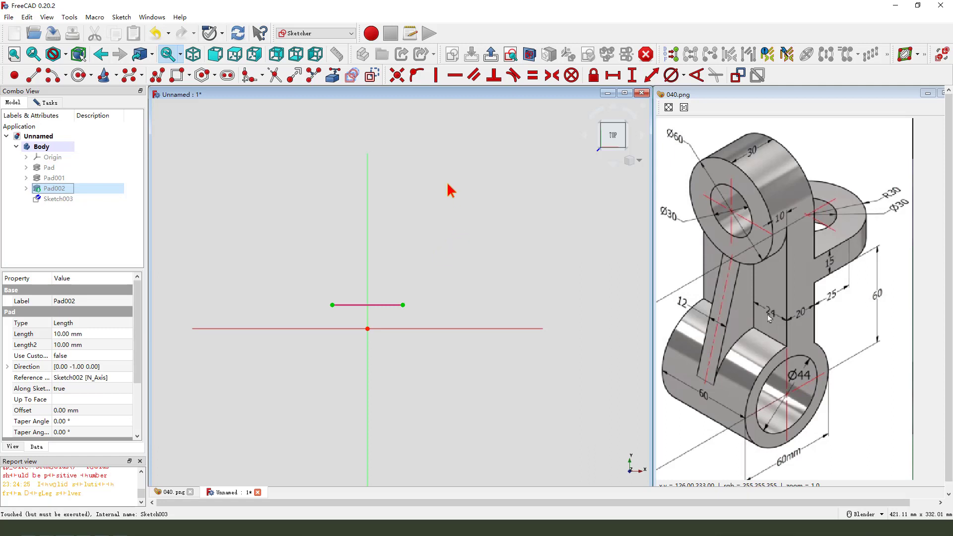
Draw an upright slot ending on the projected edge and constrain its centre point onto the vertical axis
{"action": "left_click", "coordinate": [227, 76]}
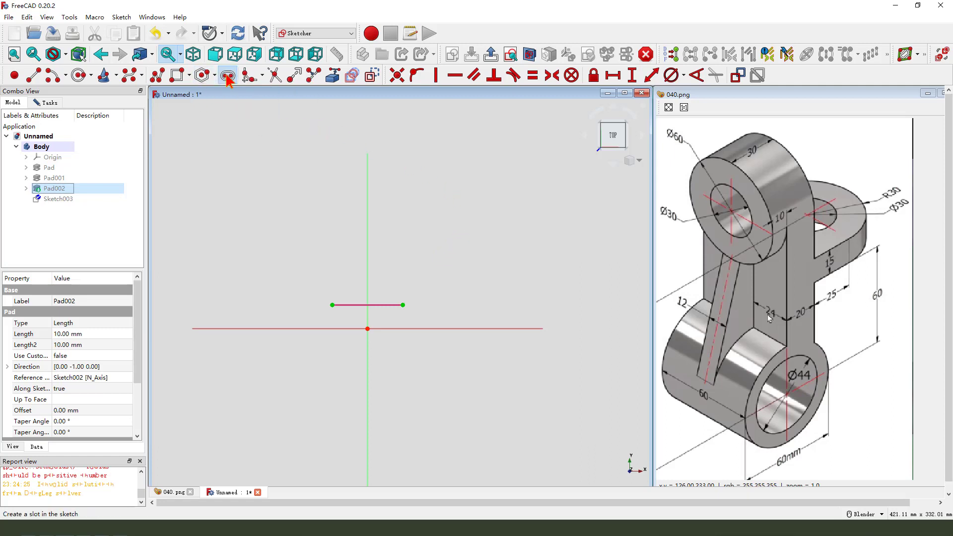
{"action": "left_click", "coordinate": [368, 249]}
{"action": "left_click", "coordinate": [370, 304]}
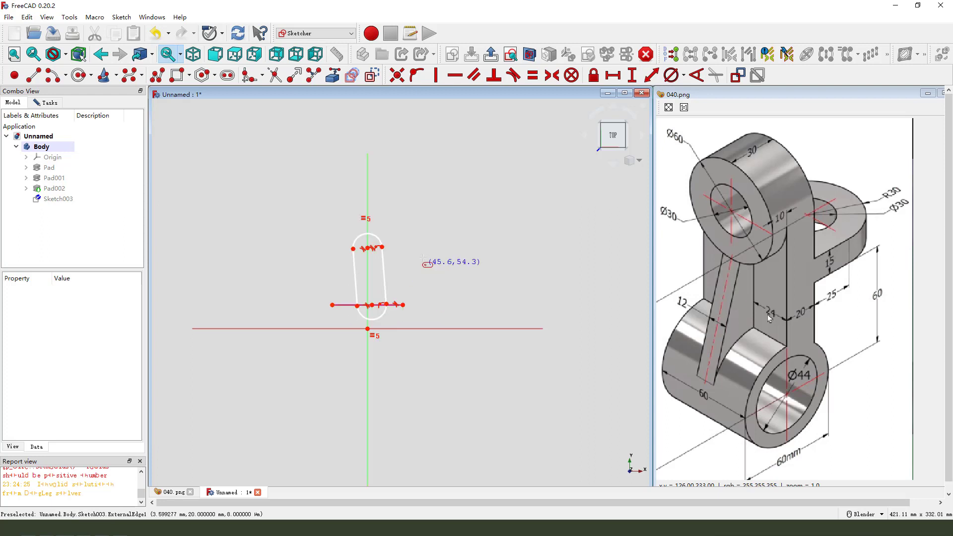
{"action": "scroll", "coordinate": [383, 309], "scroll_direction": "up", "scroll_amount": 3}
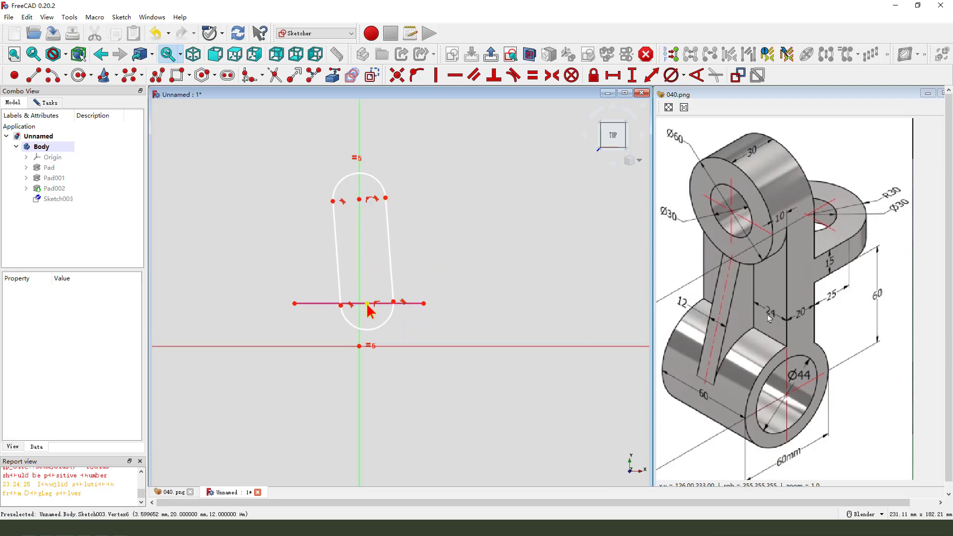
{"action": "left_click", "coordinate": [367, 304]}
{"action": "left_click", "coordinate": [360, 281]}
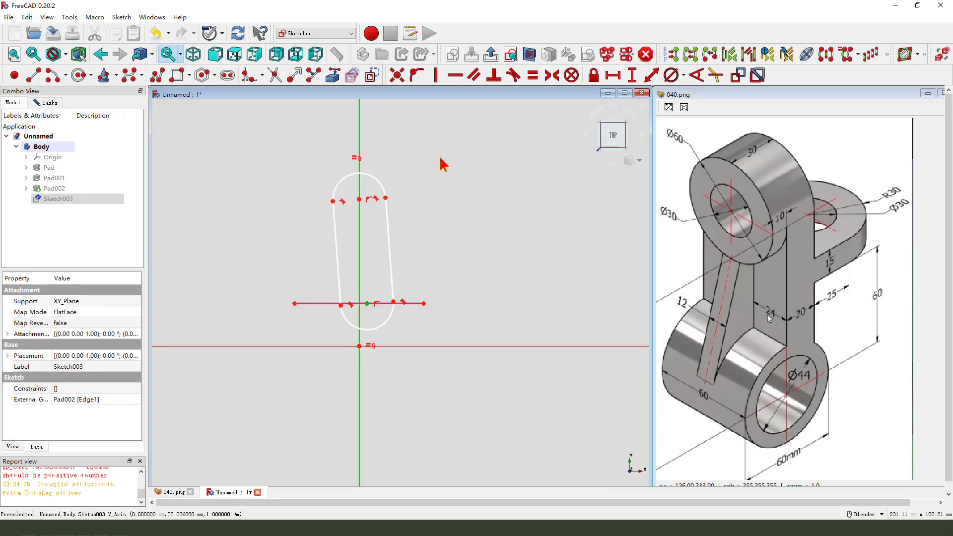
{"action": "left_click", "coordinate": [417, 75]}
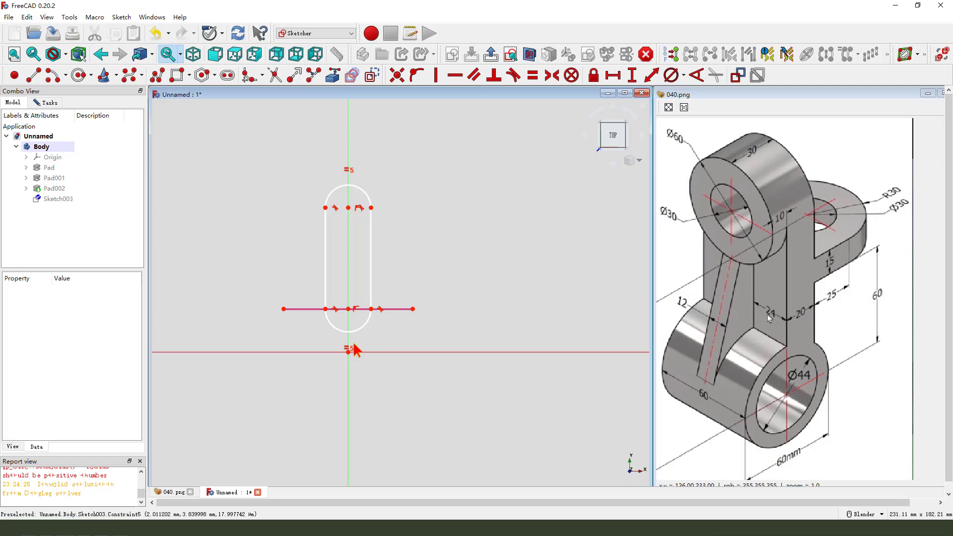
{"action": "scroll", "coordinate": [351, 346], "scroll_direction": "up", "scroll_amount": 1}
{"action": "scroll", "coordinate": [372, 313], "scroll_direction": "up", "scroll_amount": 1}
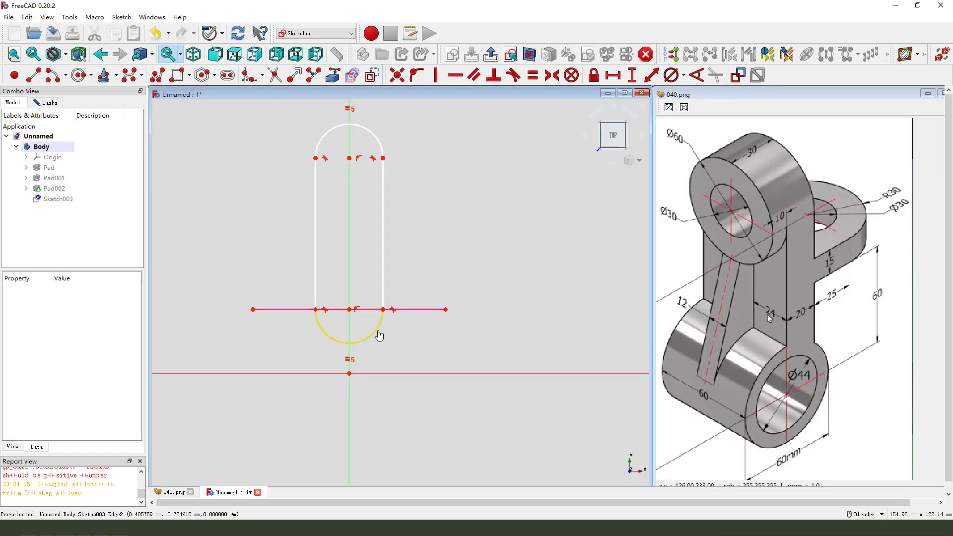
Turn the slot's bottom arc into construction geometry
{"action": "left_click", "coordinate": [379, 336]}
{"action": "left_click", "coordinate": [373, 75]}
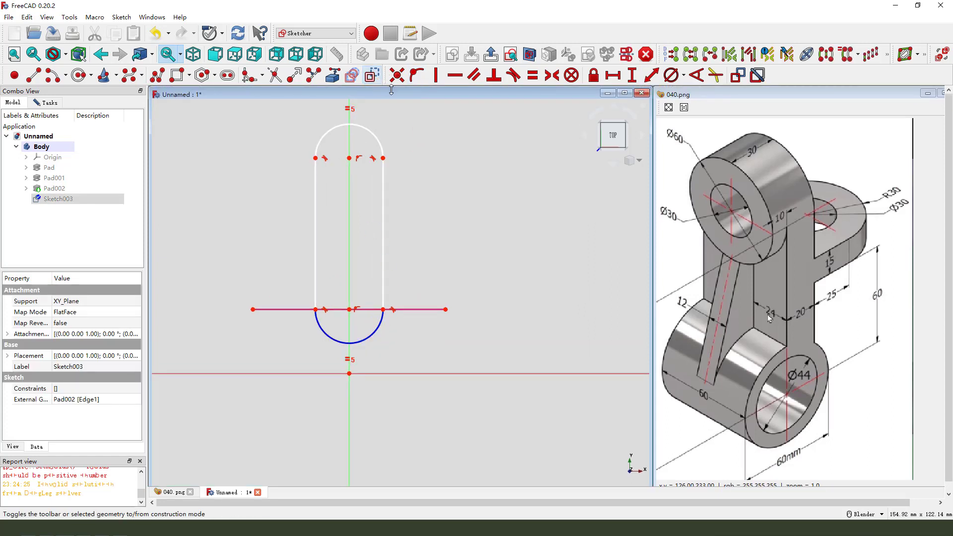
{"action": "scroll", "coordinate": [383, 326], "scroll_direction": "down", "scroll_amount": 1}
Draw a line from the slot centre to its right endpoint, closing the slot's lower end
{"action": "left_click", "coordinate": [34, 75]}
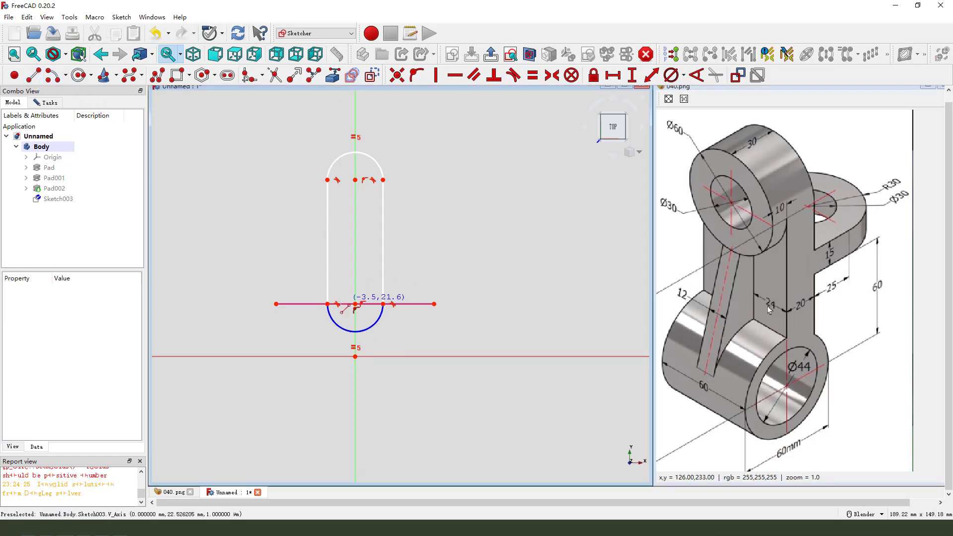
{"action": "scroll", "coordinate": [342, 311], "scroll_direction": "up", "scroll_amount": 1}
{"action": "left_click", "coordinate": [367, 312]}
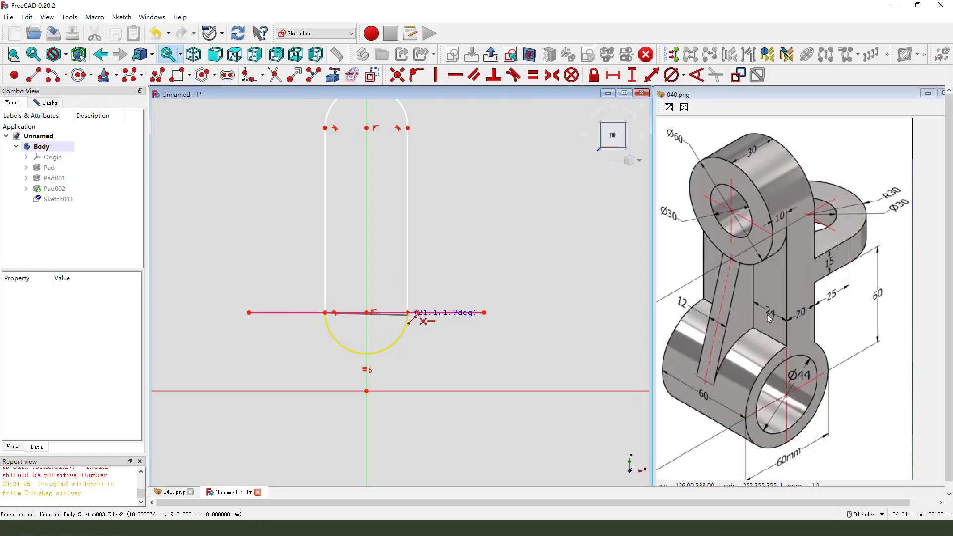
{"action": "left_click", "coordinate": [409, 313]}
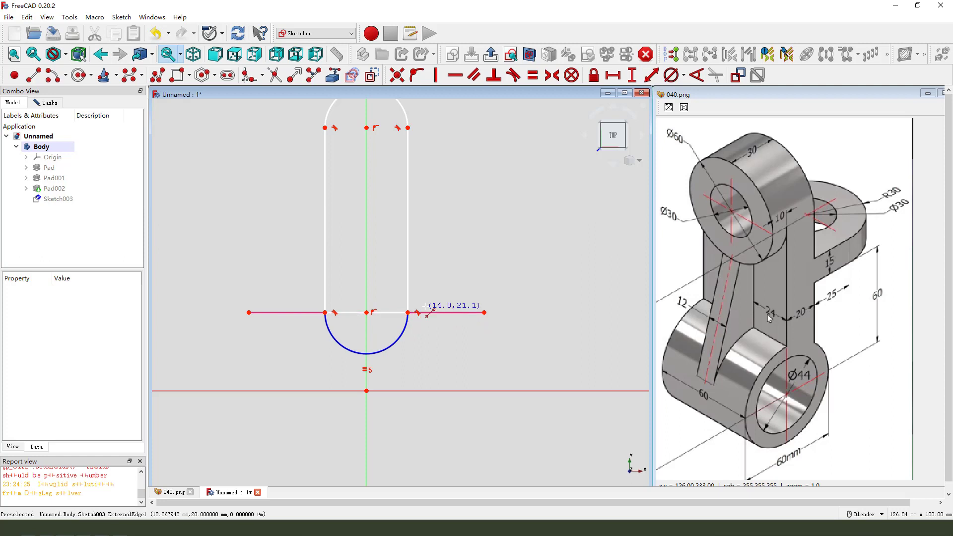
{"action": "scroll", "coordinate": [377, 316], "scroll_direction": "down", "scroll_amount": 3}
{"action": "right_click", "coordinate": [413, 254]}
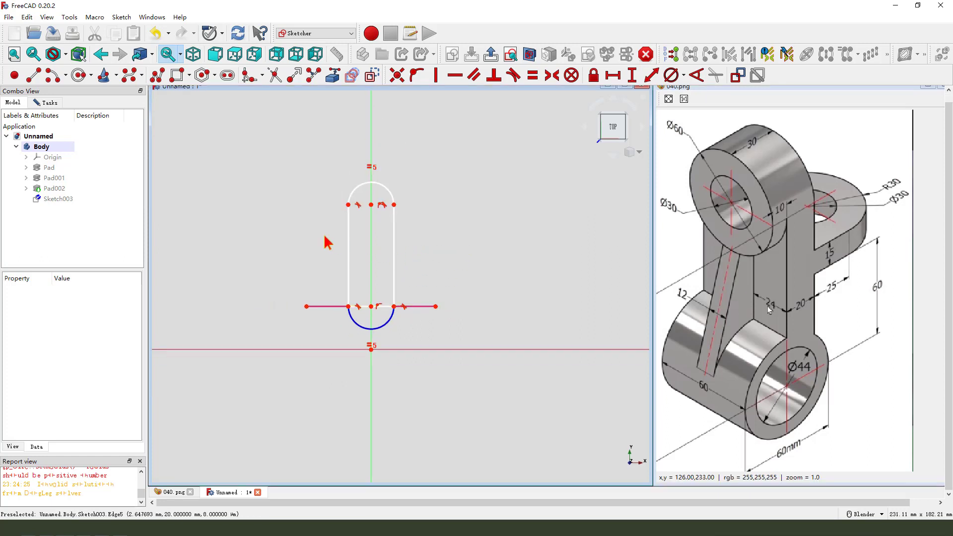
{"action": "scroll", "coordinate": [328, 242], "scroll_direction": "down", "scroll_amount": 1}
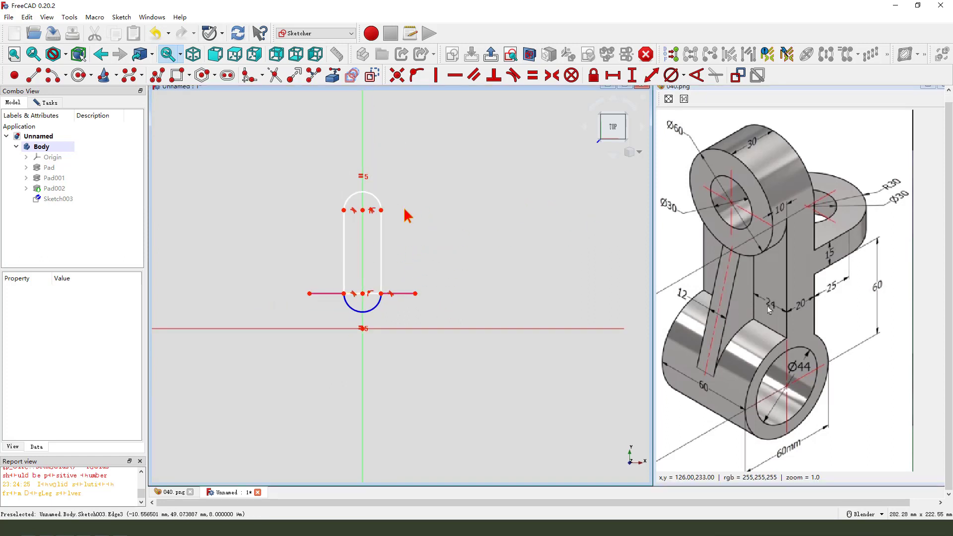
{"action": "left_click", "coordinate": [362, 210]}
{"action": "left_click", "coordinate": [363, 329]}
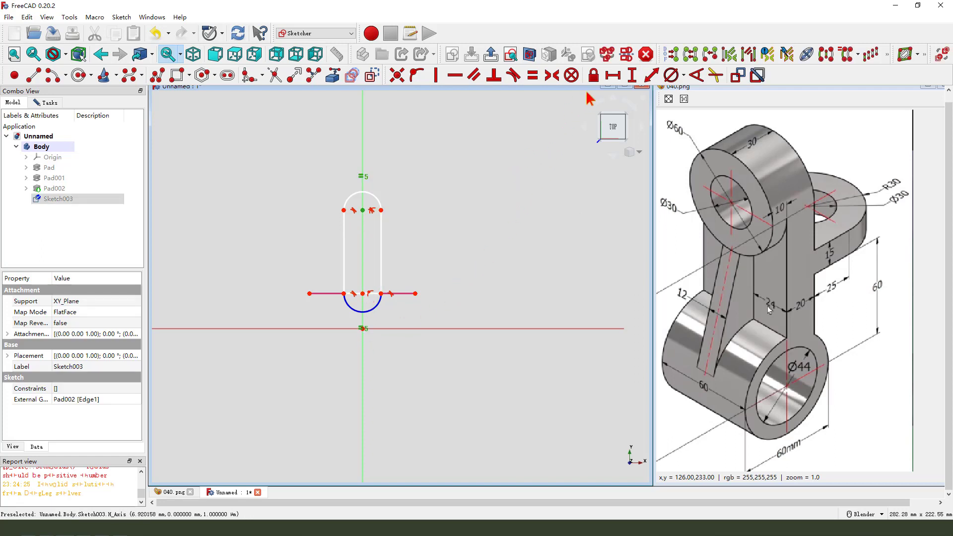
Constrain the slot's top centre point 25 mm vertically above the horizontal axis
{"action": "left_click", "coordinate": [376, 367]}
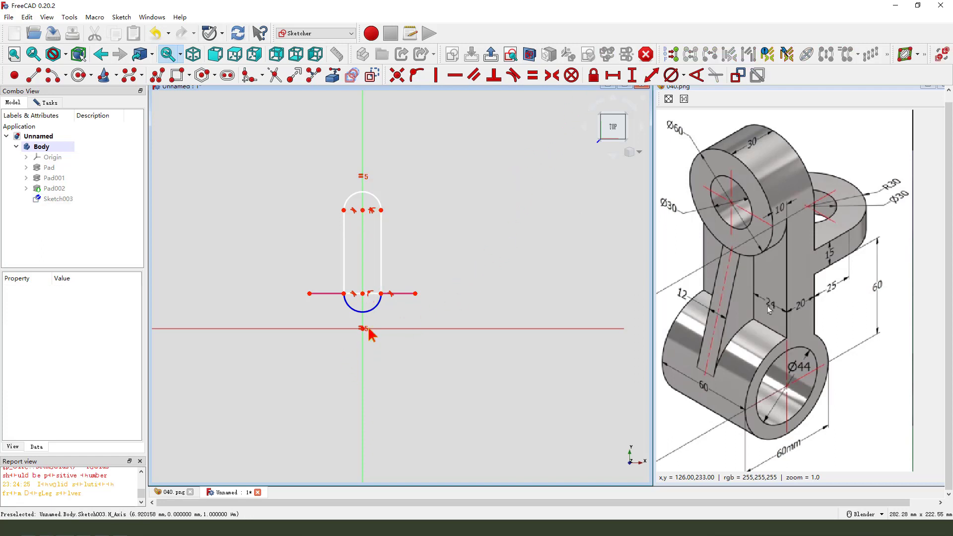
{"action": "left_click", "coordinate": [363, 211]}
{"action": "left_click", "coordinate": [420, 329]}
{"action": "left_click", "coordinate": [652, 75]}
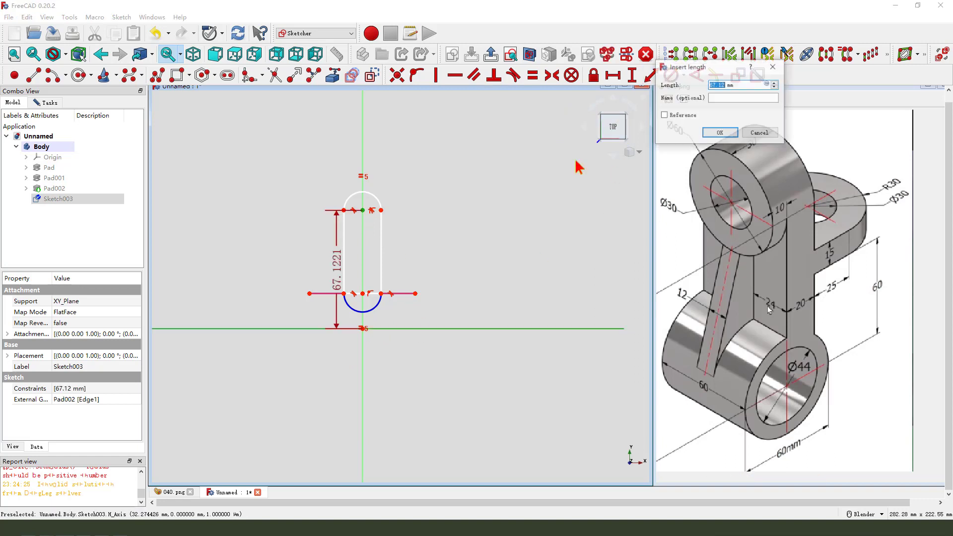
{"action": "type", "text": "25"}
{"action": "key", "text": "Return"}
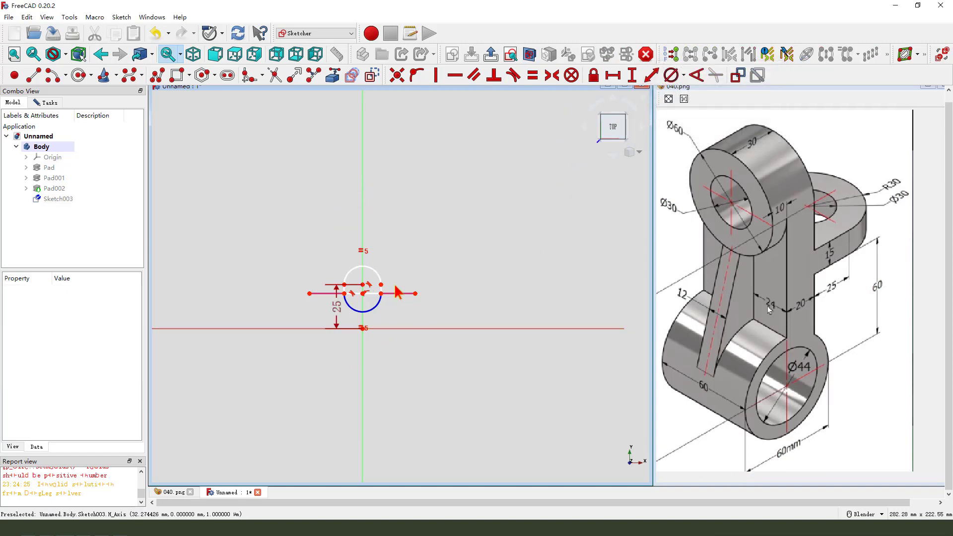
Give the slot's top arc a 60 mm diameter constraint
{"action": "scroll", "coordinate": [323, 324], "scroll_direction": "up", "scroll_amount": 3}
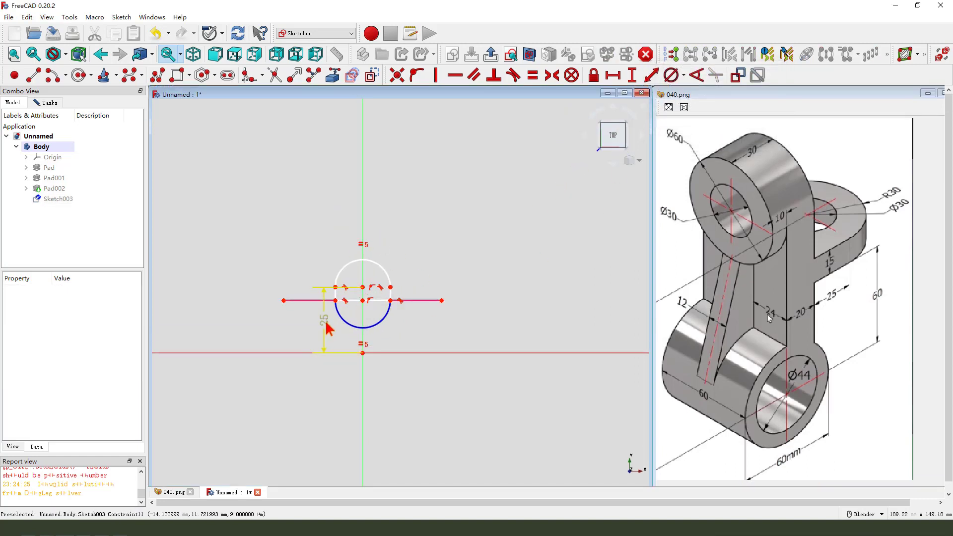
{"action": "left_click", "coordinate": [377, 270]}
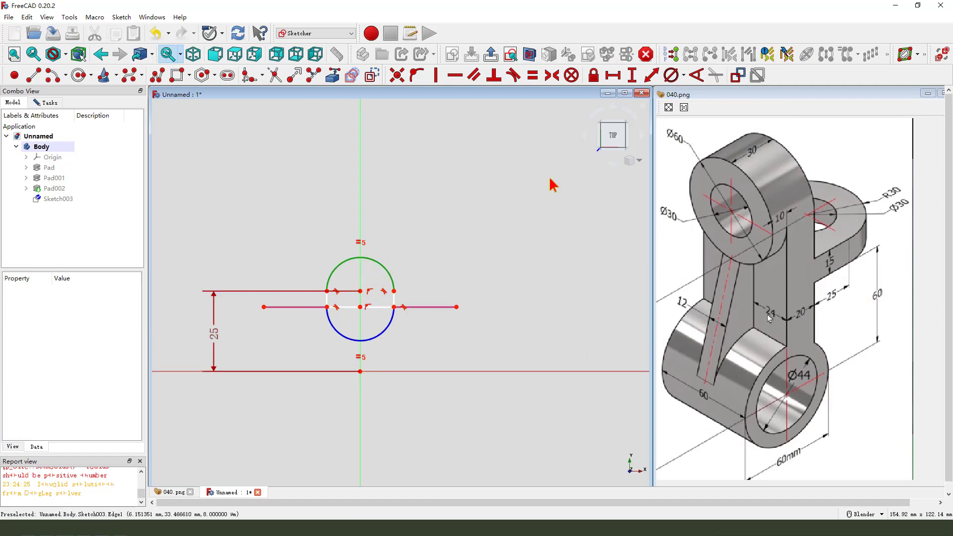
{"action": "left_click", "coordinate": [672, 76]}
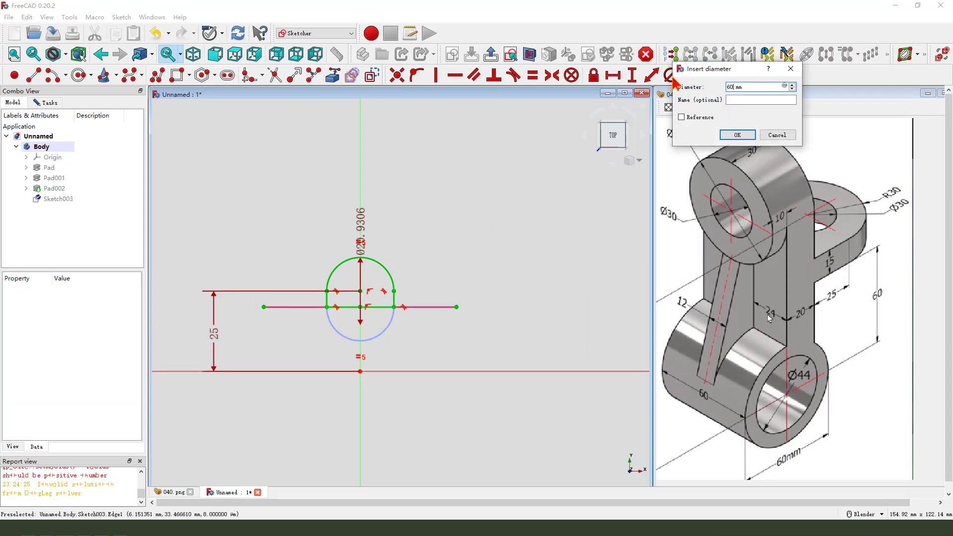
{"action": "key", "text": "Return"}
{"action": "scroll", "coordinate": [357, 218], "scroll_direction": "down", "scroll_amount": 2}
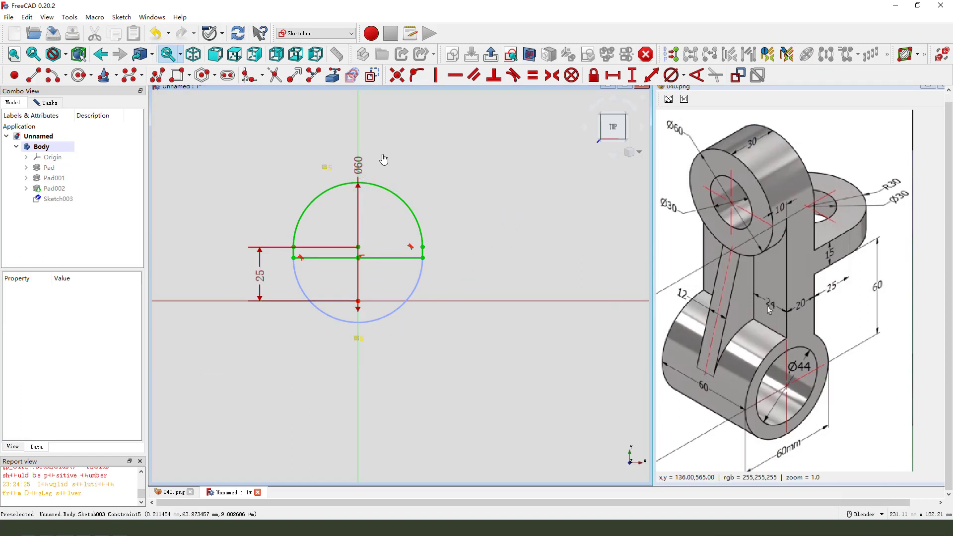
Move the Ø60 label diagonally across the arc and mark the reference drawing's 25 and 20 dimensions
{"action": "left_click_drag", "start_coordinate": [360, 169], "coordinate": [424, 155]}
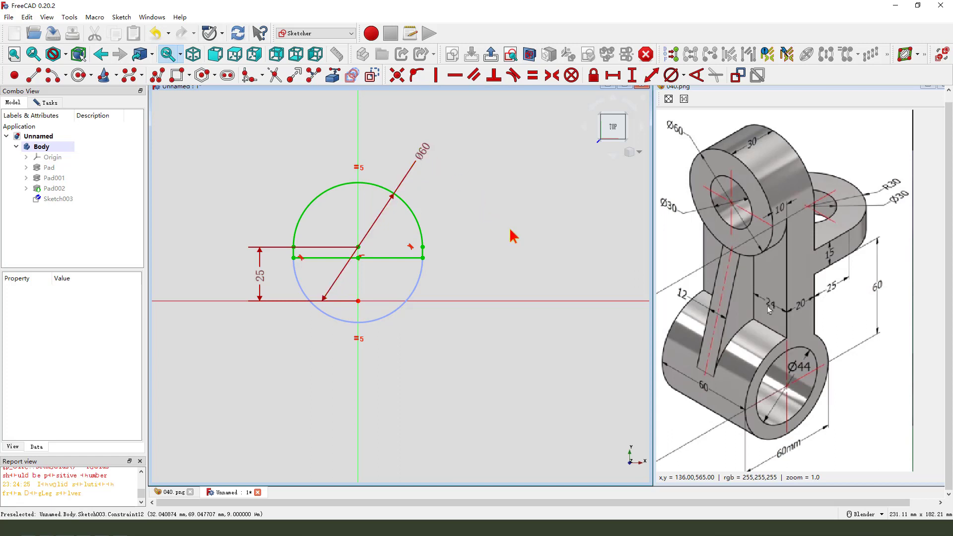
{"action": "mouse_move", "coordinate": [841, 276]}
{"action": "left_mouse_down"}
{"action": "mouse_move", "coordinate": [837, 303]}
{"action": "mouse_move", "coordinate": [830, 275]}
{"action": "mouse_move", "coordinate": [828, 309]}
{"action": "mouse_move", "coordinate": [817, 296]}
{"action": "left_mouse_up"}
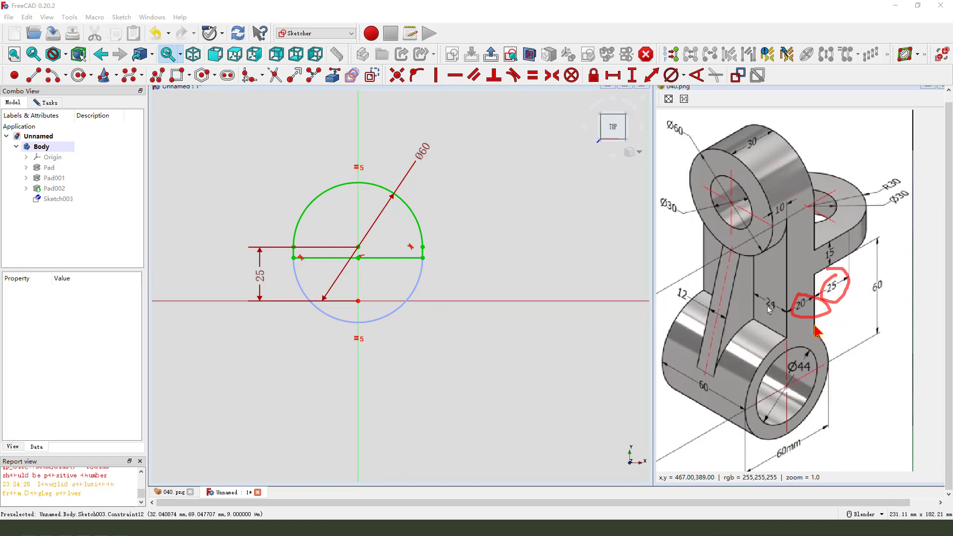
{"action": "left_click_drag", "start_coordinate": [815, 326], "coordinate": [848, 314]}
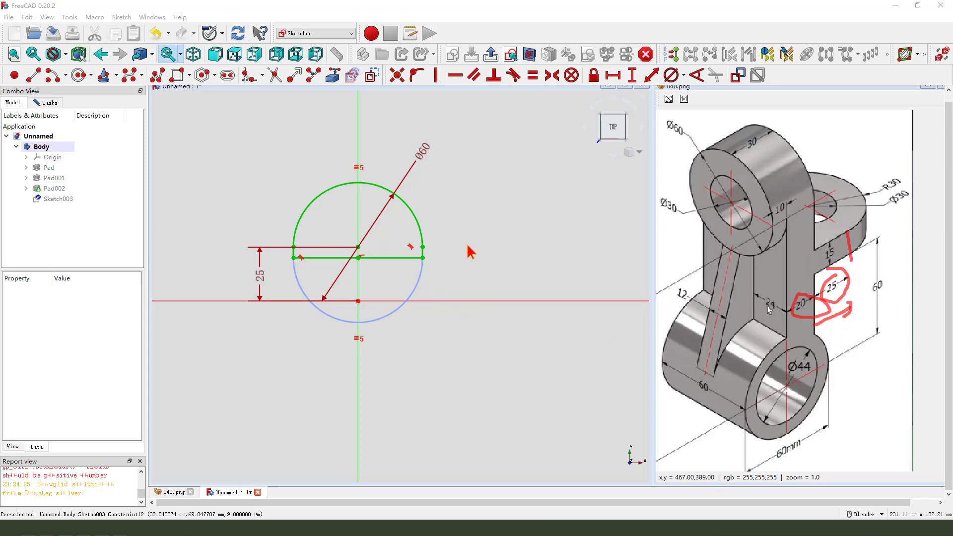
{"action": "key", "text": "Escape"}
Replace the old 25 mm height with a 25 mm vertical distance from the lower line to the arc centre
{"action": "left_click", "coordinate": [260, 276]}
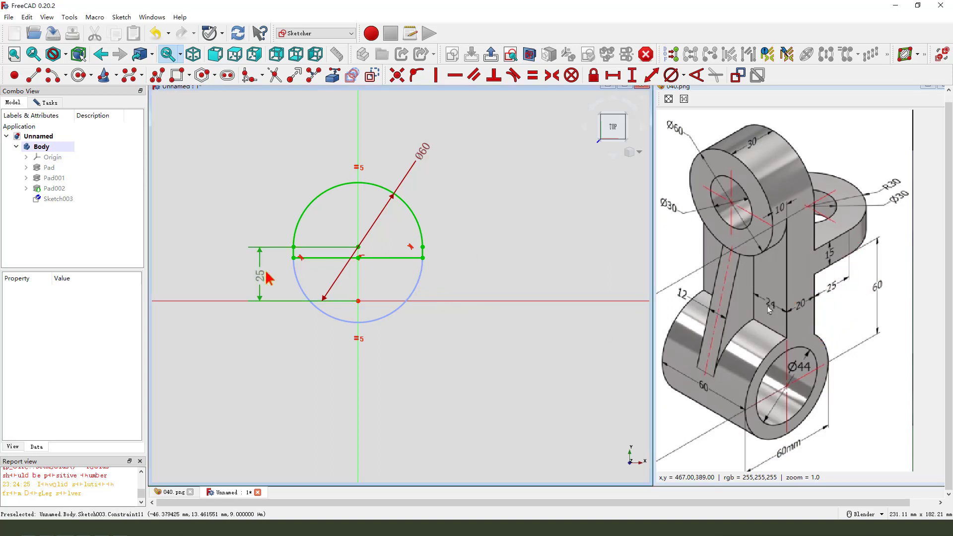
{"action": "key", "text": "Delete"}
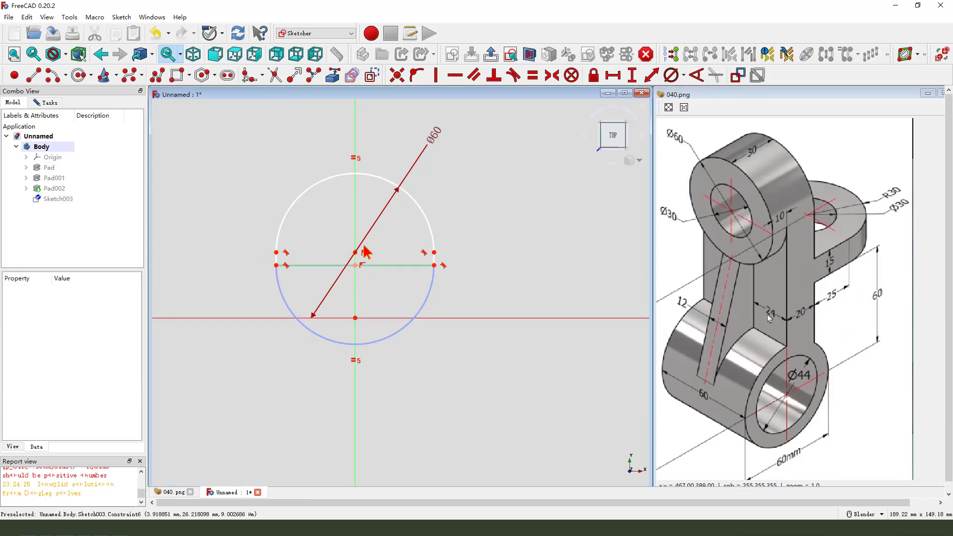
{"action": "scroll", "coordinate": [367, 255], "scroll_direction": "up", "scroll_amount": 1}
{"action": "left_click", "coordinate": [380, 266]}
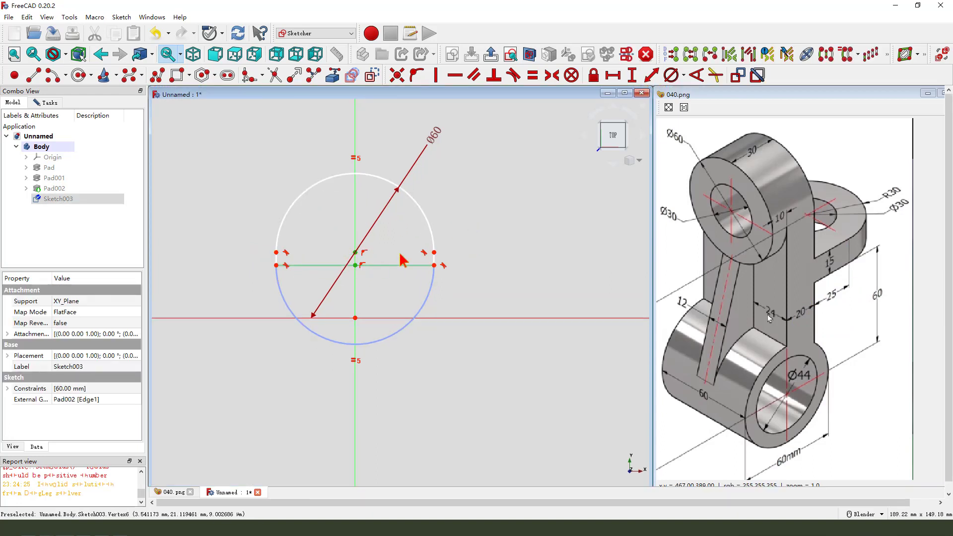
{"action": "left_click", "coordinate": [632, 75]}
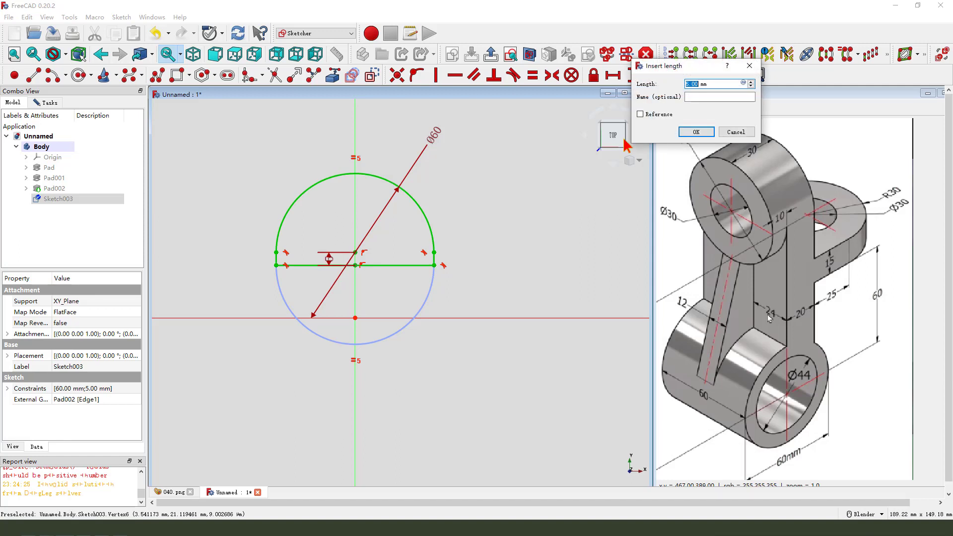
{"action": "type", "text": "25"}
{"action": "key", "text": "Return"}
Move the Ø60 and 25 labels clear of the profile and close Sketch003
{"action": "scroll", "coordinate": [452, 235], "scroll_direction": "down", "scroll_amount": 3}
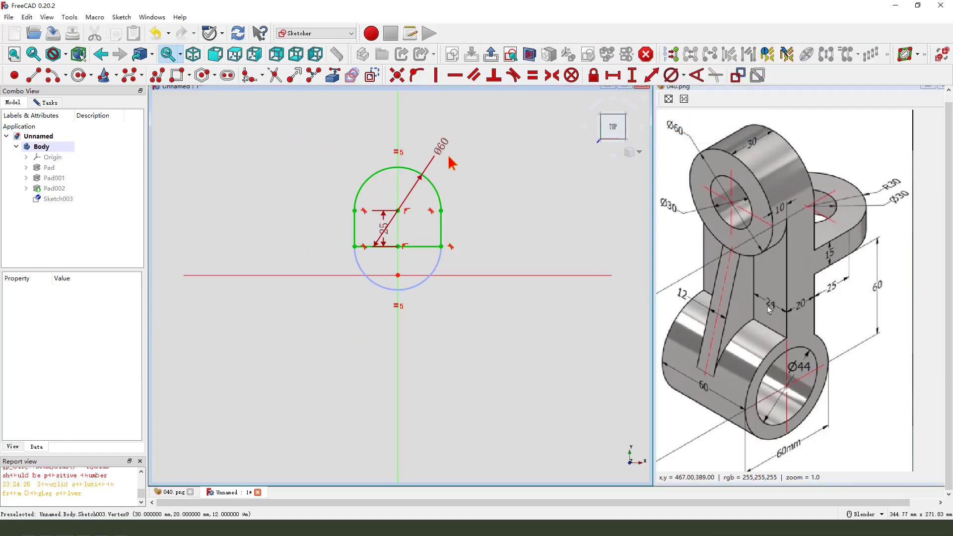
{"action": "left_click_drag", "start_coordinate": [439, 150], "coordinate": [447, 159]}
{"action": "left_click_drag", "start_coordinate": [385, 236], "coordinate": [332, 233]}
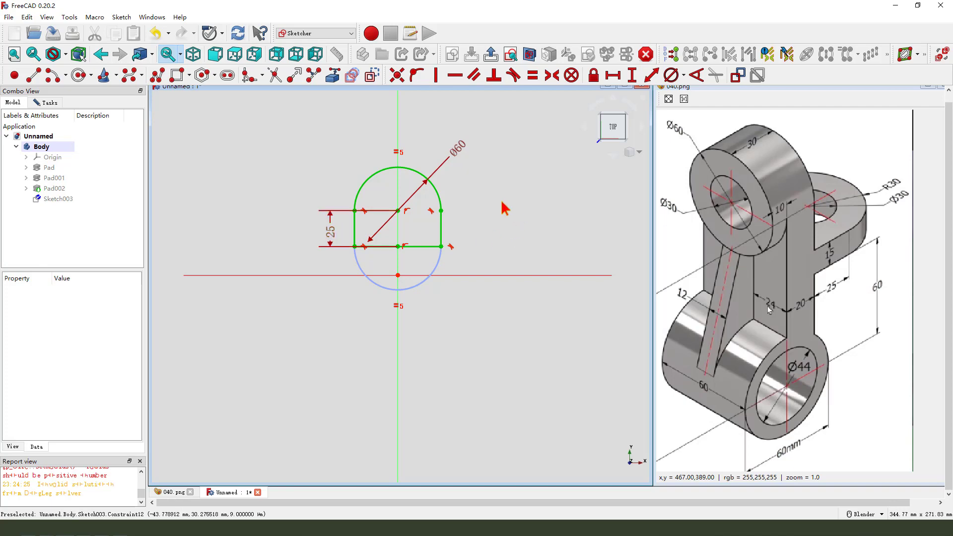
{"action": "left_click", "coordinate": [492, 55]}
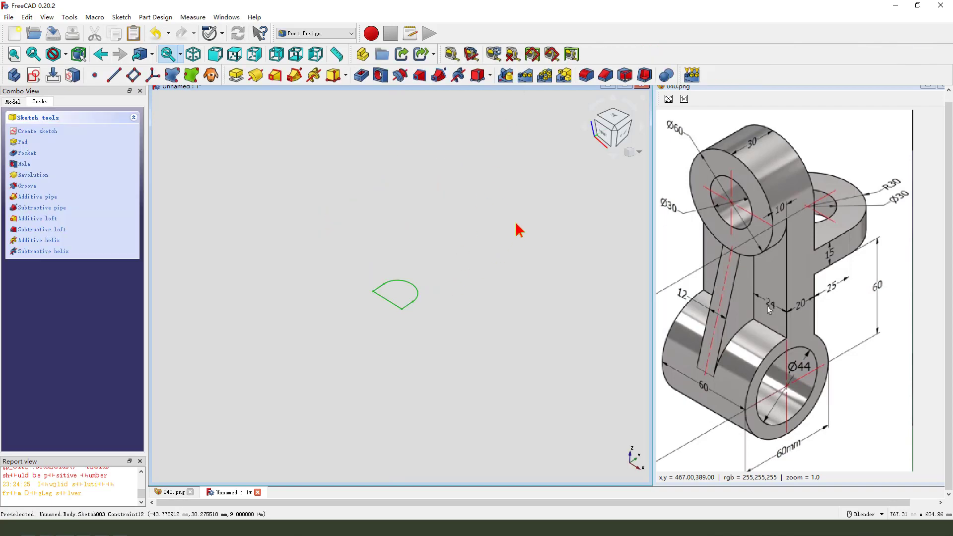
Pad Sketch003 10 mm into a D-shaped lug, checking it against the drawing's 60 and 15 dimensions
{"action": "left_click", "coordinate": [236, 75]}
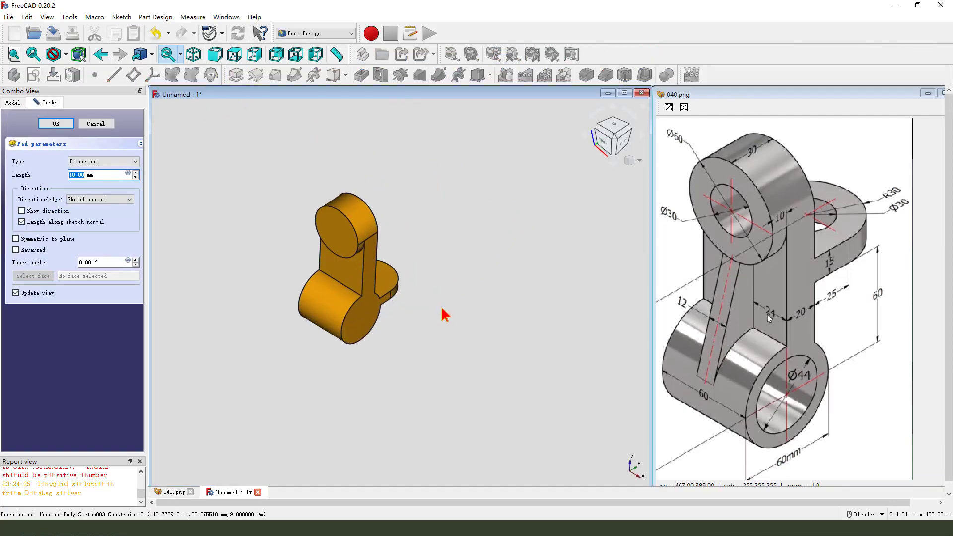
{"action": "mouse_move", "coordinate": [445, 315]}
{"action": "middle_mouse_down"}
{"action": "mouse_move", "coordinate": [411, 297]}
{"action": "mouse_move", "coordinate": [466, 292]}
{"action": "middle_mouse_up"}
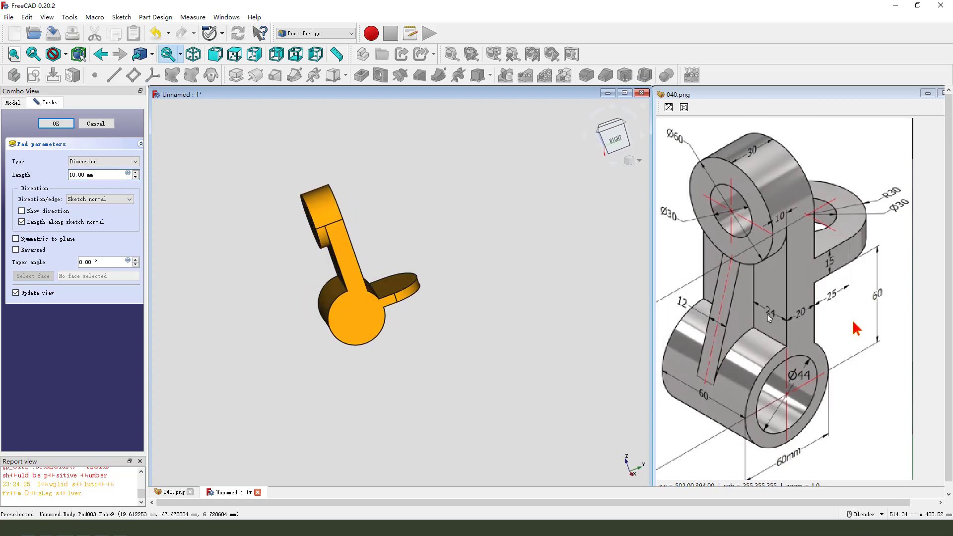
{"action": "mouse_move", "coordinate": [884, 285]}
{"action": "left_mouse_down"}
{"action": "mouse_move", "coordinate": [875, 318]}
{"action": "mouse_move", "coordinate": [873, 281]}
{"action": "left_mouse_up"}
{"action": "mouse_move", "coordinate": [832, 253]}
{"action": "left_mouse_down"}
{"action": "mouse_move", "coordinate": [829, 274]}
{"action": "mouse_move", "coordinate": [837, 252]}
{"action": "left_mouse_up"}
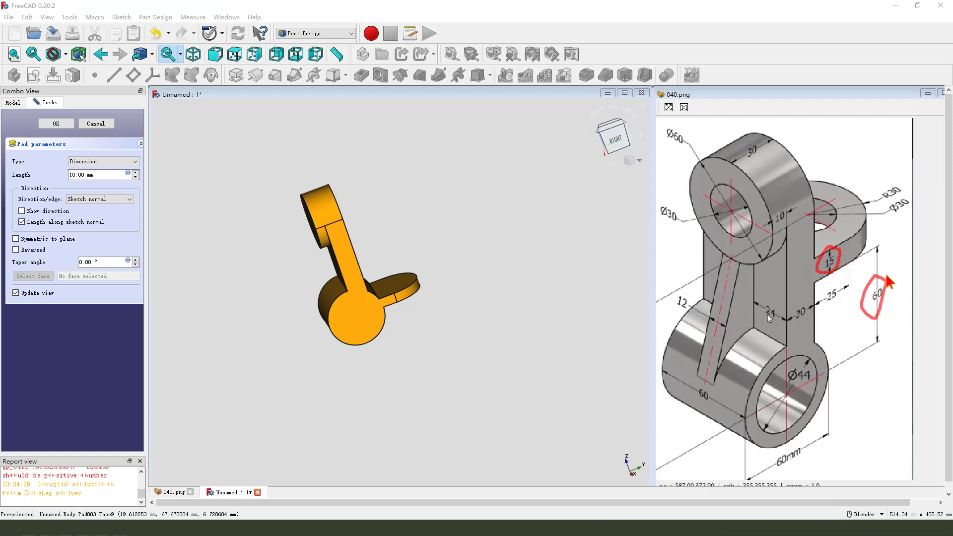
{"action": "key", "text": "Escape"}
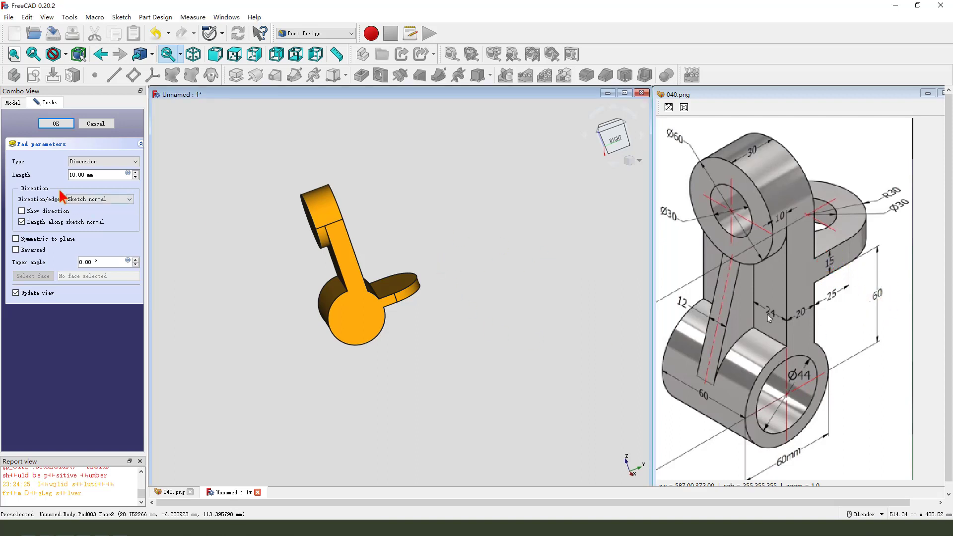
{"action": "left_click", "coordinate": [113, 162]}
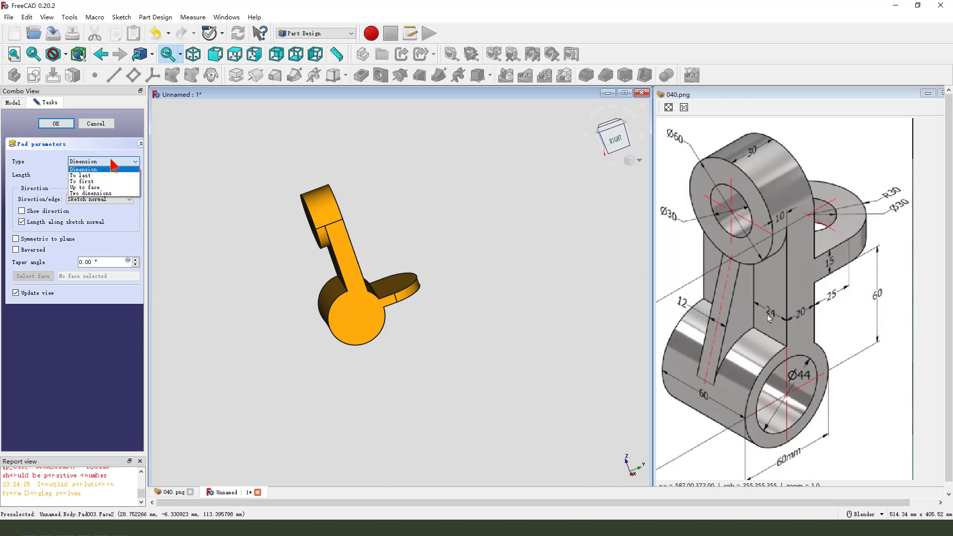
Set the pad to Two dimensions with a 75 mm length and a −60 mm second length
{"action": "left_click", "coordinate": [107, 193]}
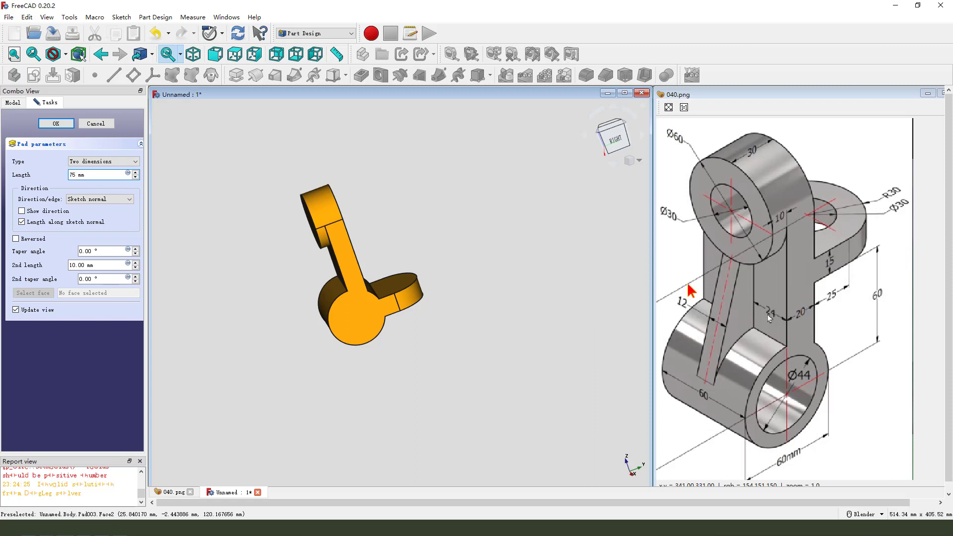
{"action": "key", "text": "alt+Tab"}
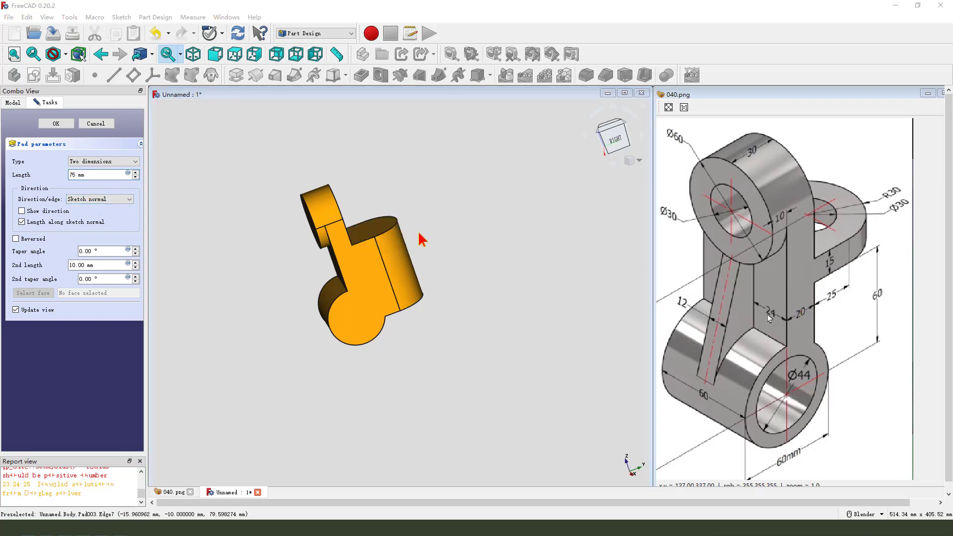
{"action": "left_click", "coordinate": [91, 163]}
{"action": "left_click", "coordinate": [91, 167]}
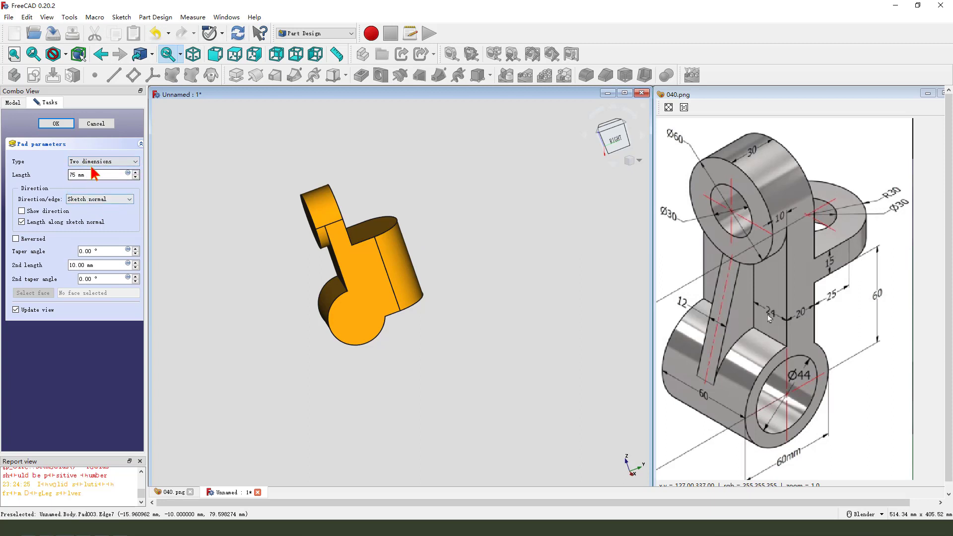
{"action": "mouse_move", "coordinate": [94, 171]}
{"action": "left_mouse_down"}
{"action": "mouse_move", "coordinate": [66, 180]}
{"action": "mouse_move", "coordinate": [101, 174]}
{"action": "left_mouse_up"}
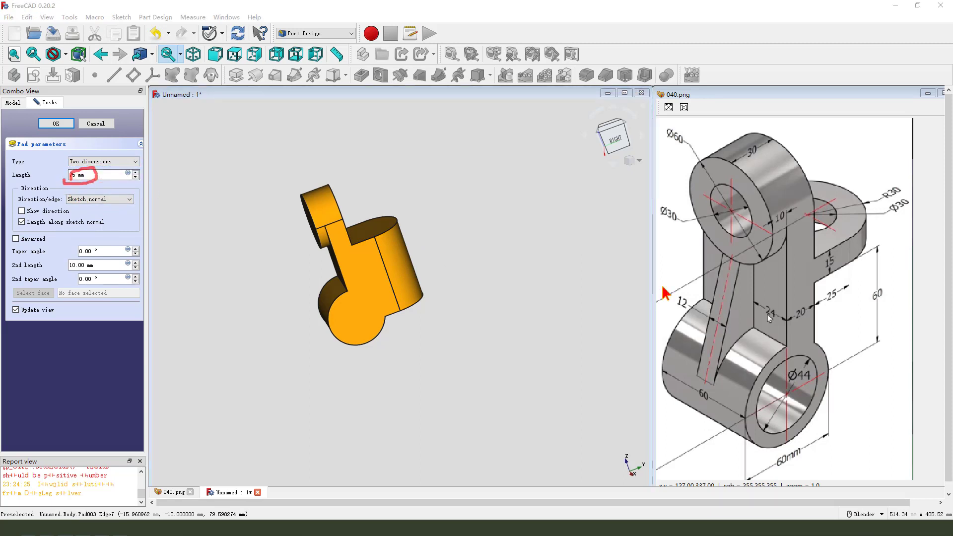
{"action": "mouse_move", "coordinate": [836, 242]}
{"action": "left_mouse_down"}
{"action": "mouse_move", "coordinate": [825, 261]}
{"action": "mouse_move", "coordinate": [830, 243]}
{"action": "left_mouse_up"}
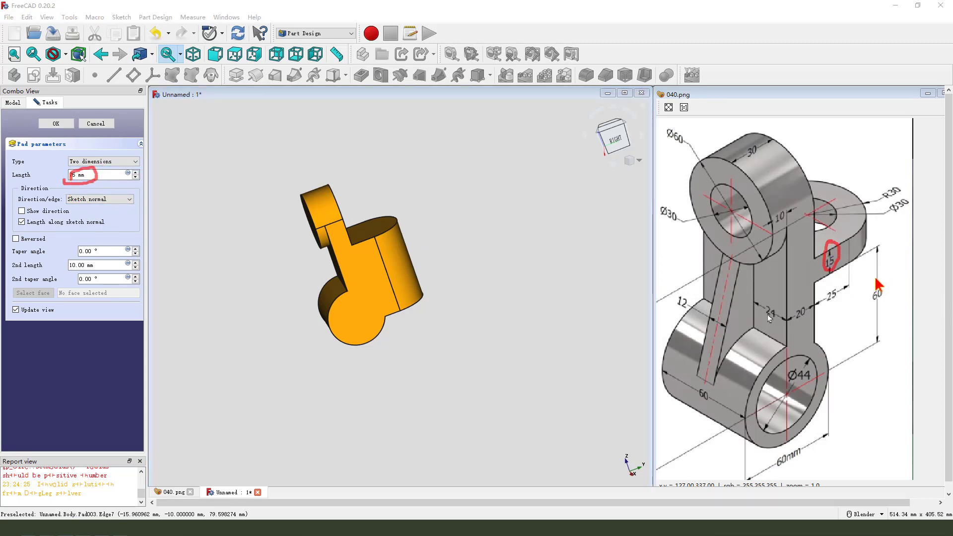
{"action": "mouse_move", "coordinate": [877, 284]}
{"action": "left_mouse_down"}
{"action": "mouse_move", "coordinate": [875, 302]}
{"action": "mouse_move", "coordinate": [885, 283]}
{"action": "mouse_move", "coordinate": [863, 276]}
{"action": "mouse_move", "coordinate": [854, 290]}
{"action": "left_mouse_up"}
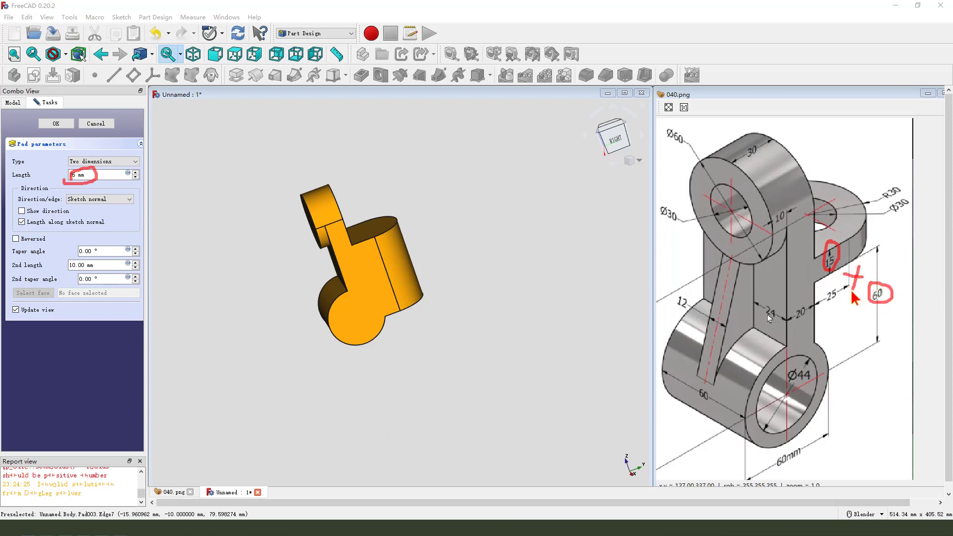
{"action": "key", "text": "Escape"}
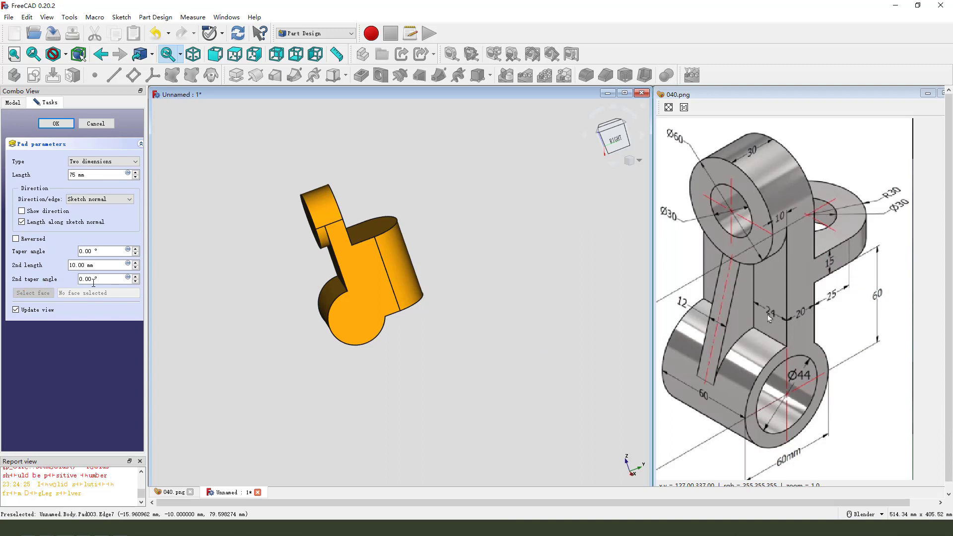
{"action": "left_click_drag", "start_coordinate": [23, 270], "coordinate": [86, 270]}
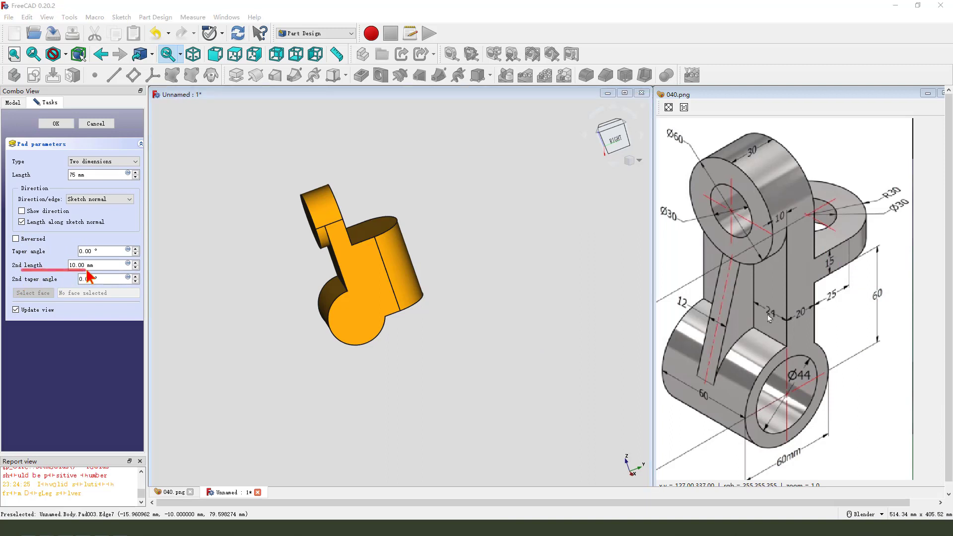
{"action": "key", "text": "Escape"}
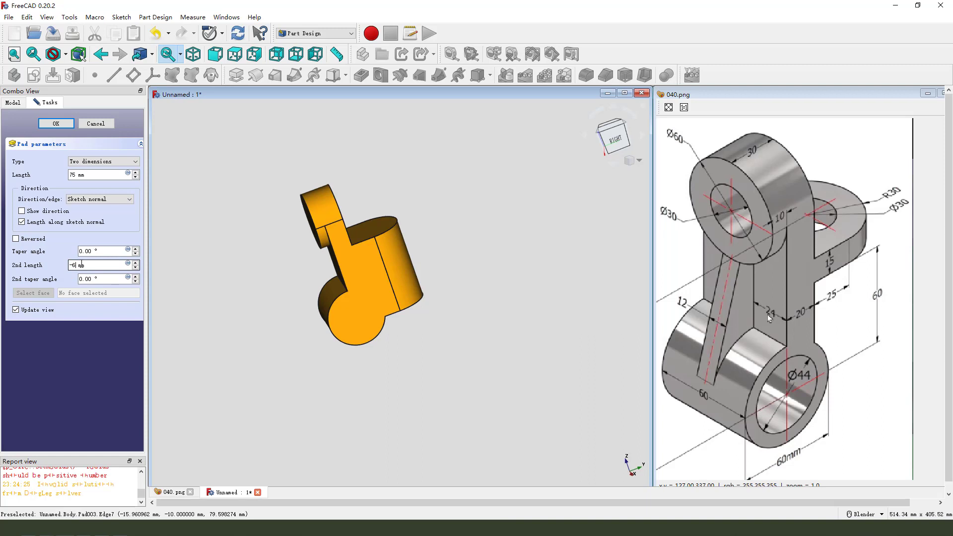
Orbit to check the raised lug, then confirm Pad003
{"action": "mouse_move", "coordinate": [400, 291]}
{"action": "middle_mouse_down"}
{"action": "mouse_move", "coordinate": [409, 300]}
{"action": "mouse_move", "coordinate": [394, 282]}
{"action": "mouse_move", "coordinate": [409, 289]}
{"action": "mouse_move", "coordinate": [400, 296]}
{"action": "middle_mouse_up"}
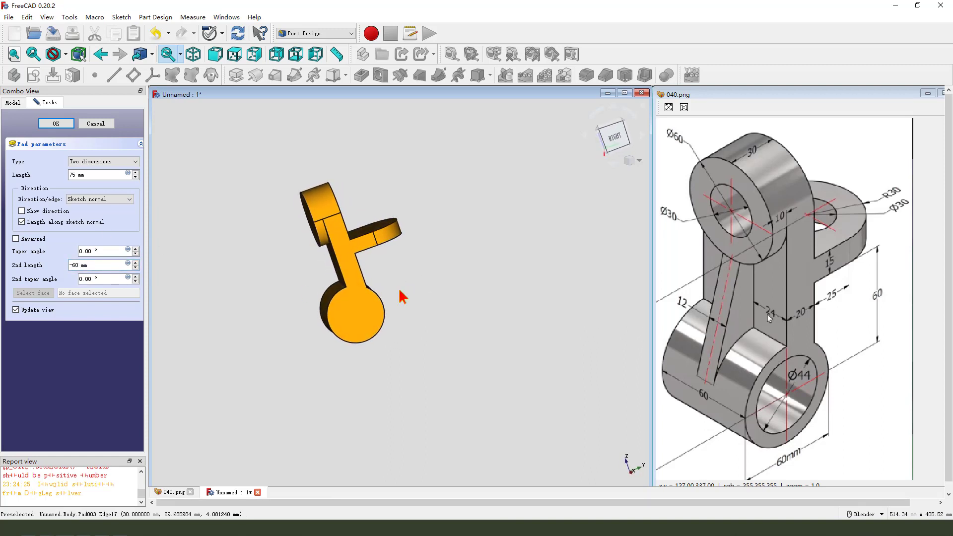
{"action": "left_click_drag", "start_coordinate": [400, 313], "coordinate": [387, 256]}
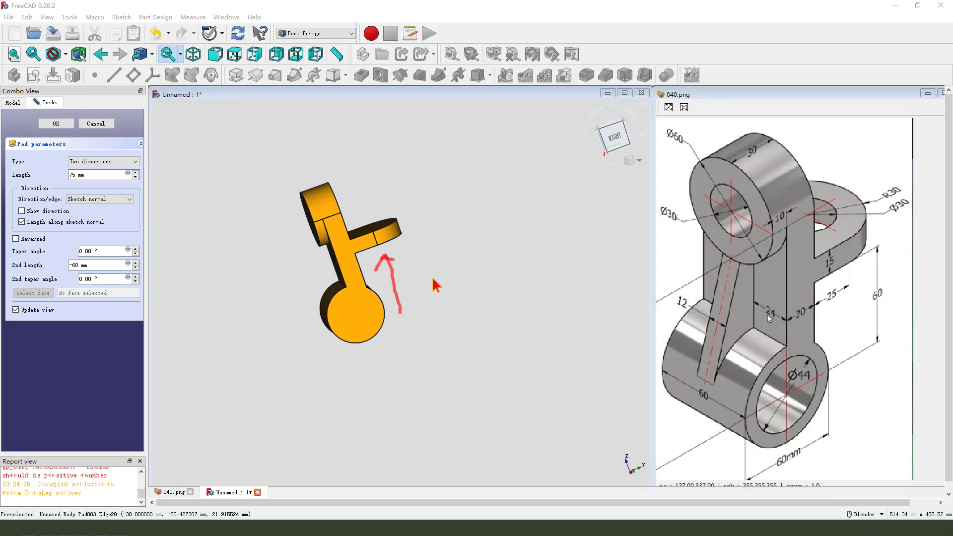
{"action": "mouse_move", "coordinate": [411, 298]}
{"action": "middle_mouse_down"}
{"action": "mouse_move", "coordinate": [452, 313]}
{"action": "mouse_move", "coordinate": [437, 308]}
{"action": "middle_mouse_up"}
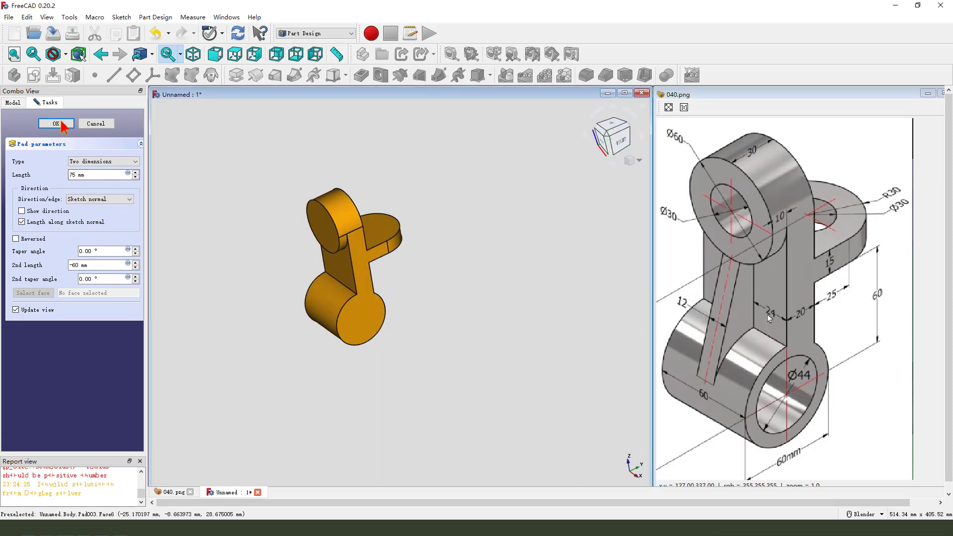
{"action": "left_click", "coordinate": [56, 123]}
Orbit the finished model and point out the slanted rib on the reference drawing
{"action": "middle_click_drag", "start_coordinate": [407, 271], "coordinate": [425, 293]}
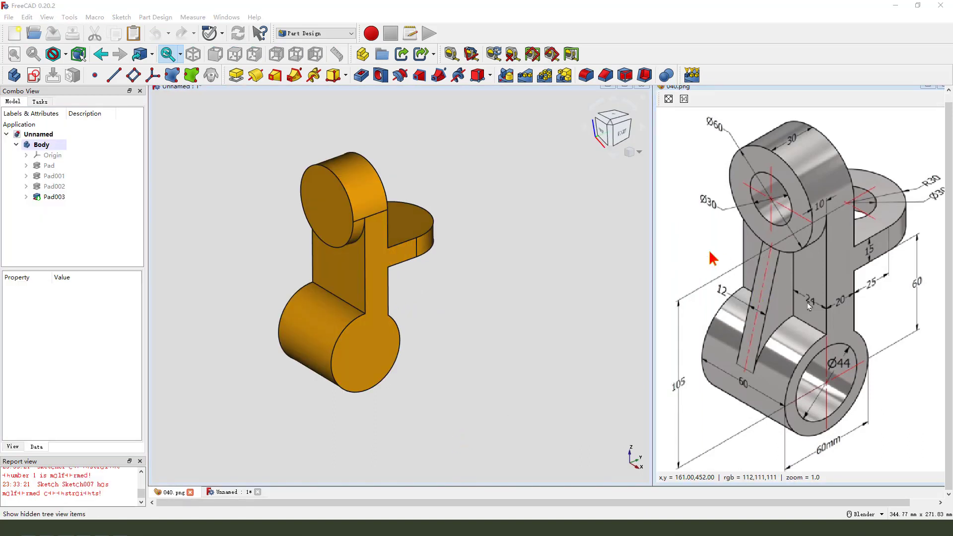
{"action": "mouse_move", "coordinate": [712, 245]}
{"action": "left_mouse_down"}
{"action": "mouse_move", "coordinate": [815, 268]}
{"action": "mouse_move", "coordinate": [730, 343]}
{"action": "mouse_move", "coordinate": [727, 238]}
{"action": "left_mouse_up"}
{"action": "left_click_drag", "start_coordinate": [697, 275], "coordinate": [745, 276]}
{"action": "key", "text": "Escape"}
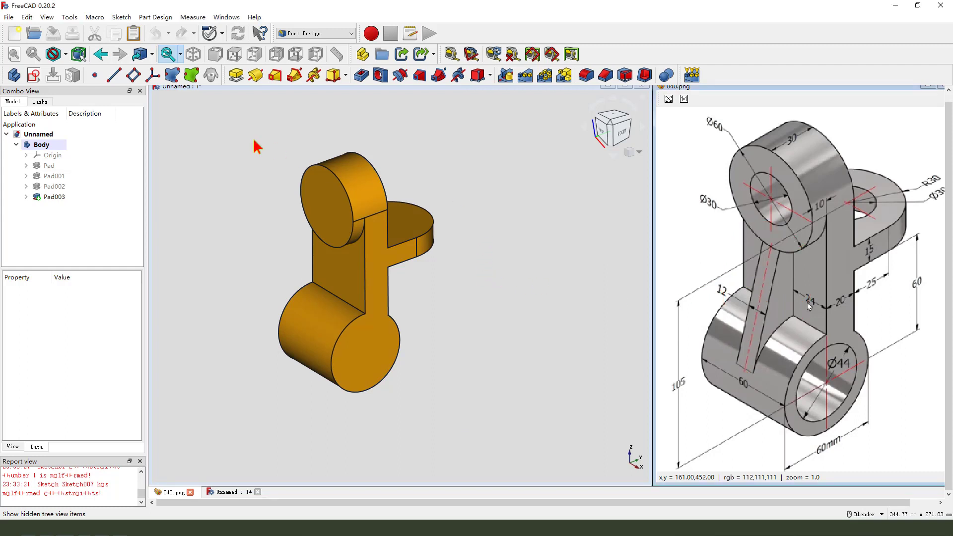
Start a YZ-plane sketch, import the pad's edges as external geometry, and hide Pad003
{"action": "left_click", "coordinate": [34, 76]}
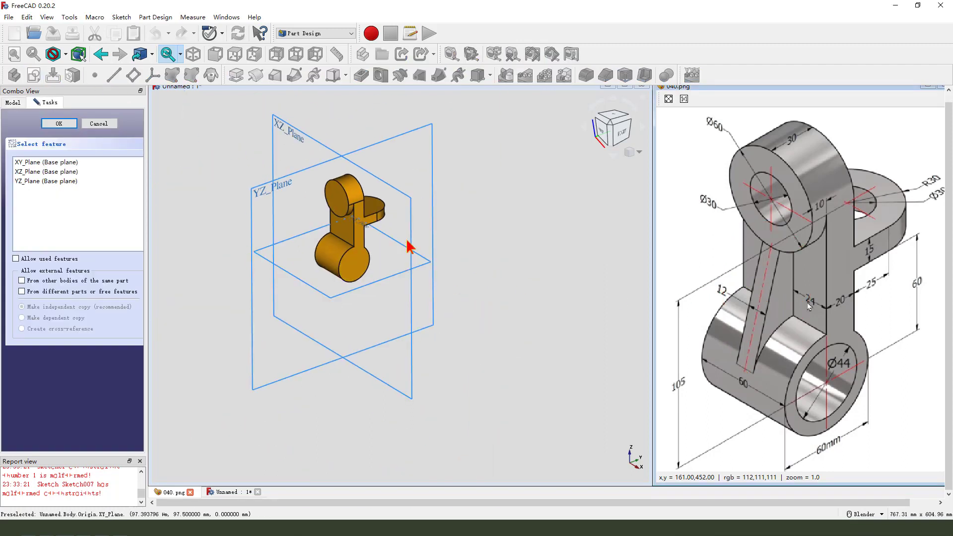
{"action": "left_click", "coordinate": [262, 203]}
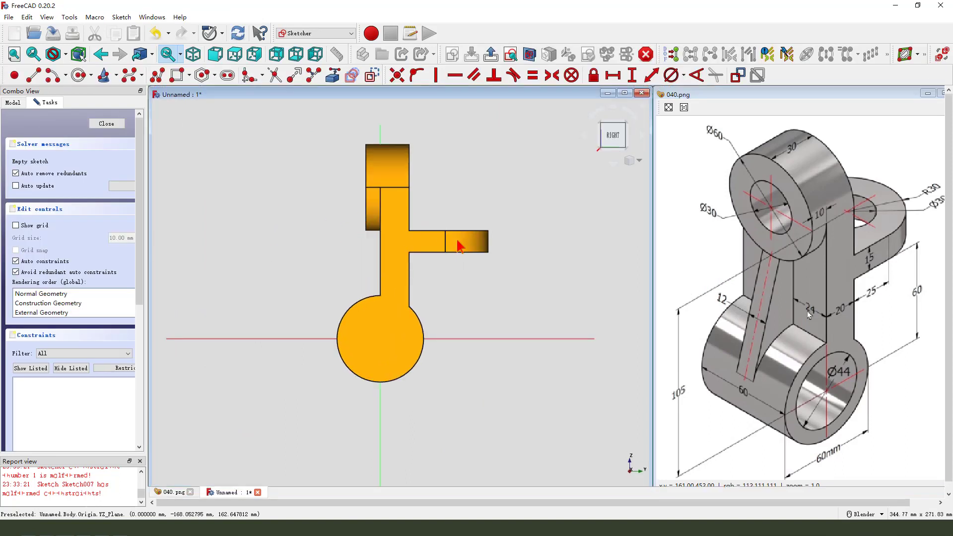
{"action": "left_click", "coordinate": [333, 75]}
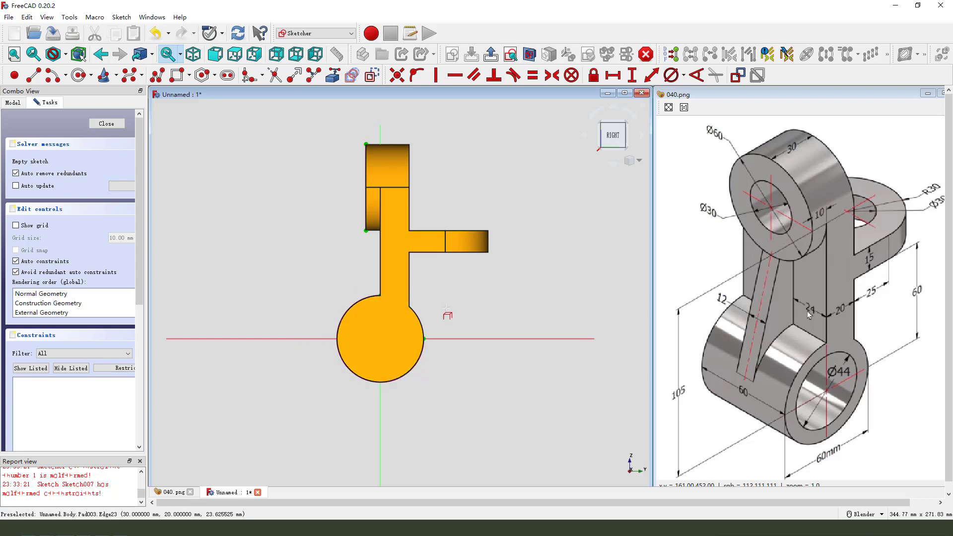
{"action": "left_click", "coordinate": [22, 103]}
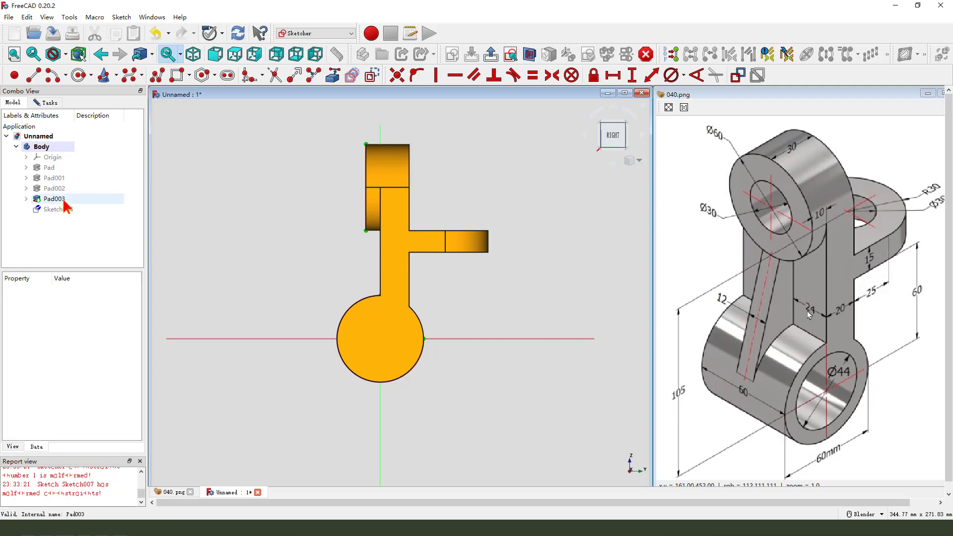
{"action": "left_click", "coordinate": [55, 199]}
{"action": "key", "text": "space"}
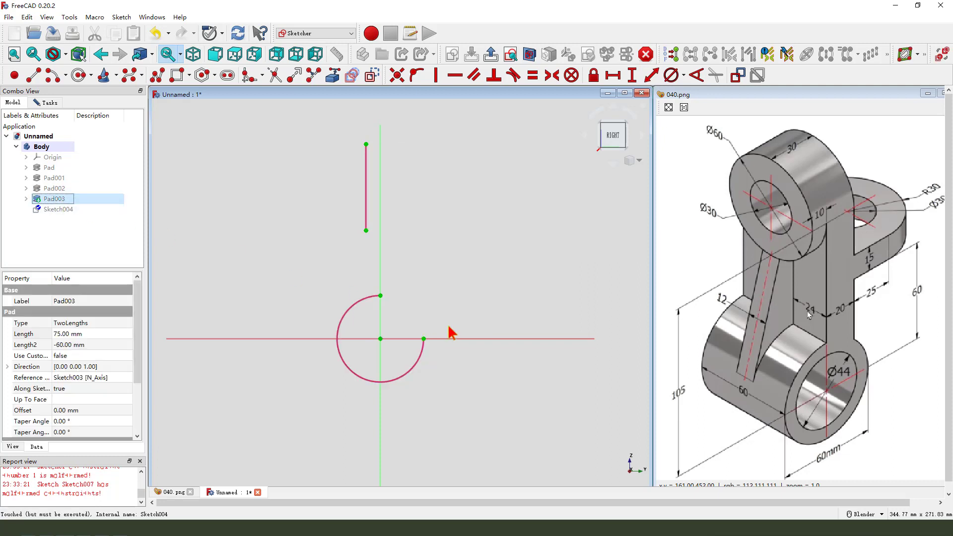
Draw the closed rib outline from the vertical edge's end to the boss circle, its centre, and back
{"action": "left_click", "coordinate": [35, 77]}
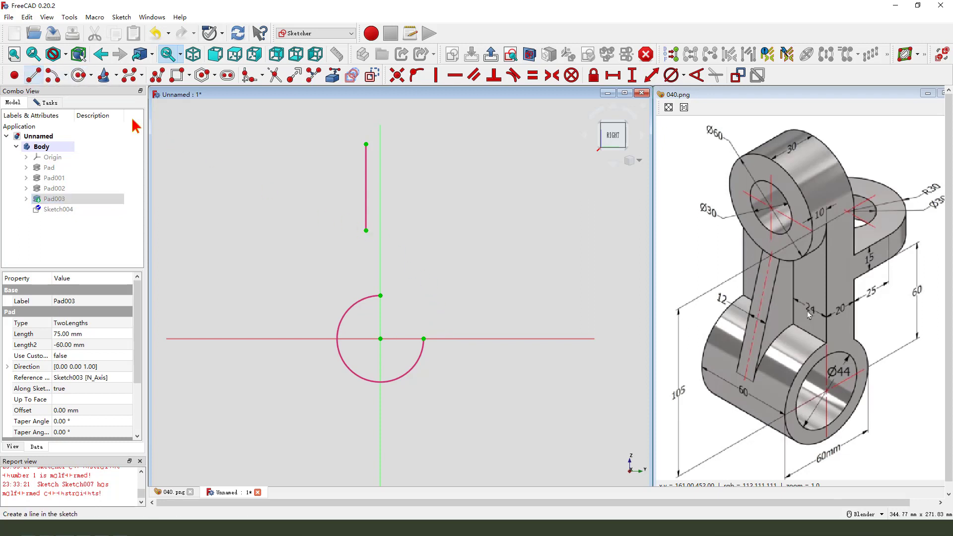
{"action": "left_click", "coordinate": [366, 230]}
{"action": "left_click", "coordinate": [340, 323]}
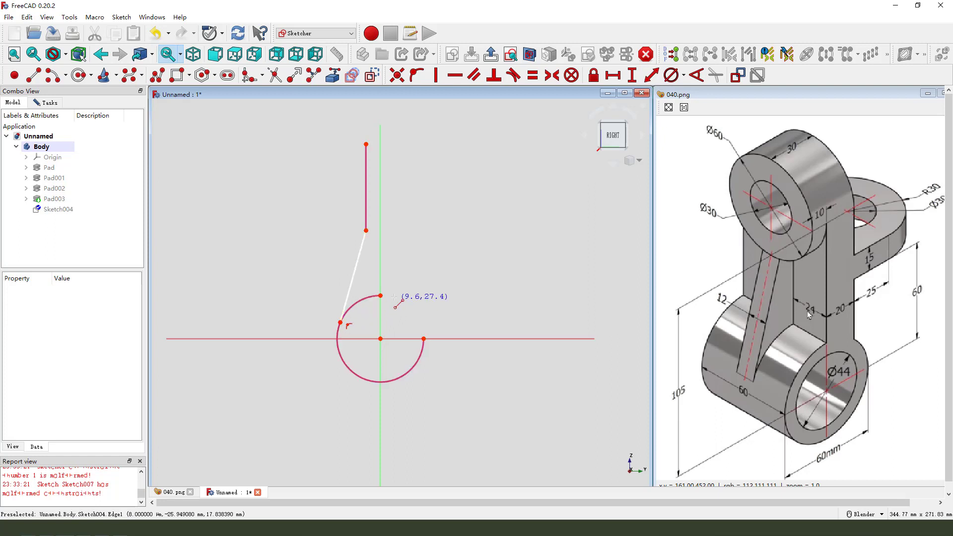
{"action": "left_click", "coordinate": [340, 323]}
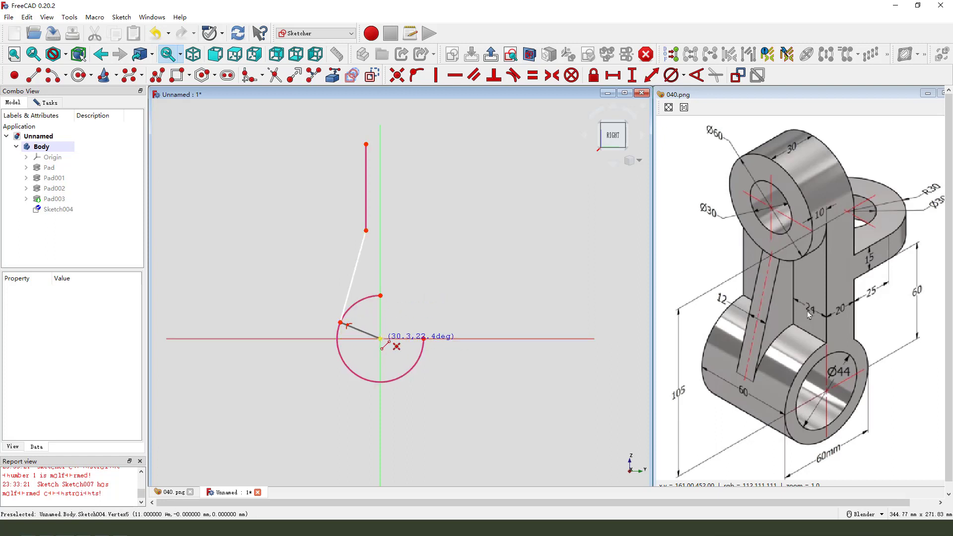
{"action": "left_click", "coordinate": [380, 338]}
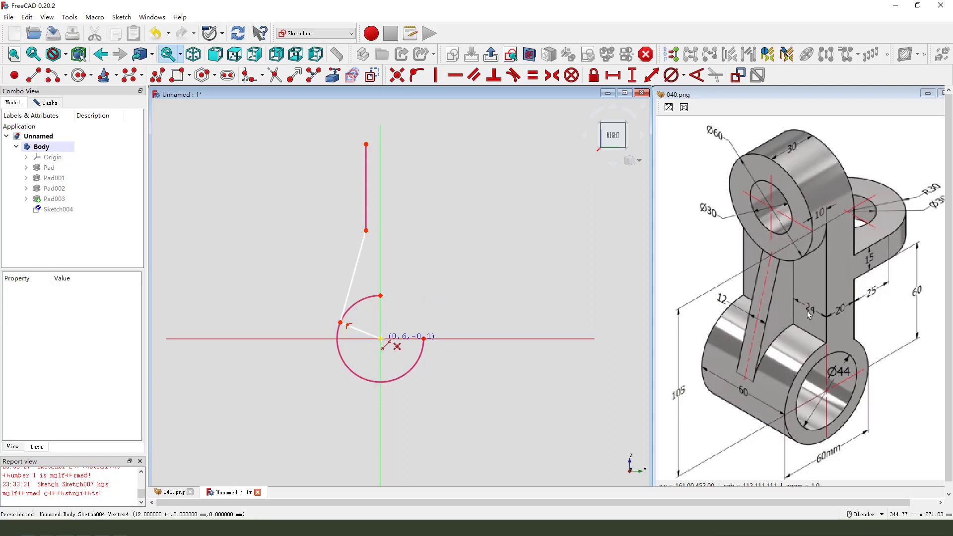
{"action": "left_click", "coordinate": [381, 231]}
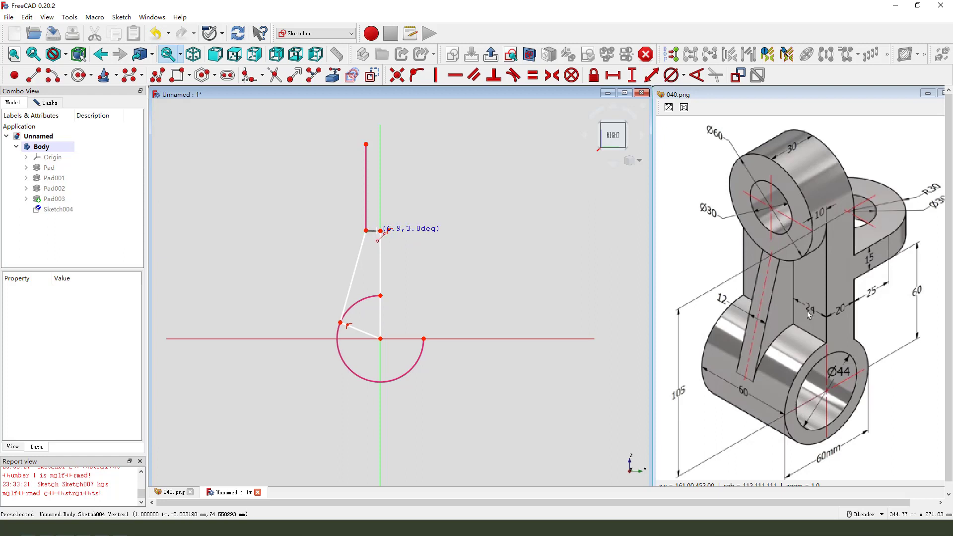
{"action": "left_click", "coordinate": [366, 231]}
Make the slanted rib line tangent to the boss circle, then close the sketch
{"action": "scroll", "coordinate": [348, 323], "scroll_direction": "up", "scroll_amount": 2}
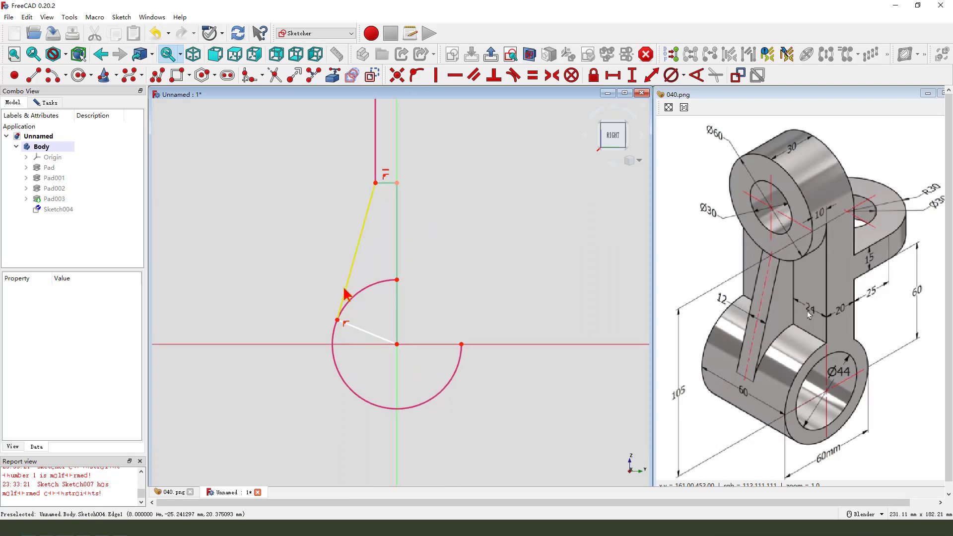
{"action": "left_click", "coordinate": [346, 294]}
{"action": "left_click", "coordinate": [357, 292]}
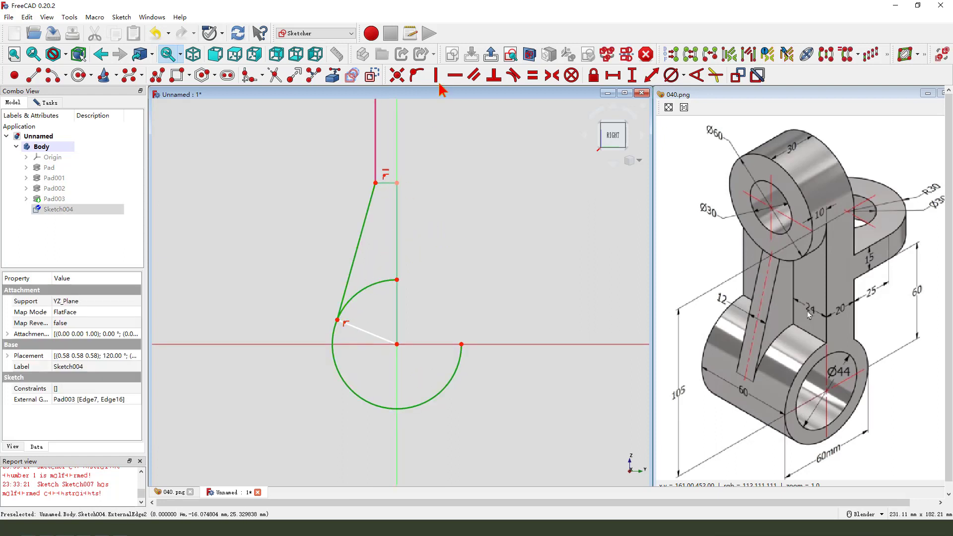
{"action": "left_click", "coordinate": [513, 76]}
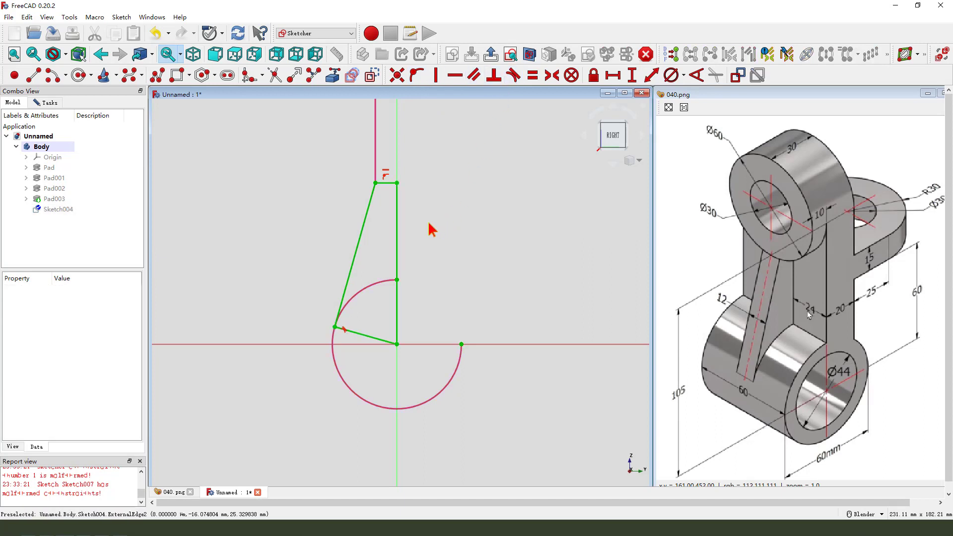
{"action": "scroll", "coordinate": [427, 238], "scroll_direction": "down", "scroll_amount": 1}
{"action": "left_click_drag", "start_coordinate": [454, 204], "coordinate": [414, 218]}
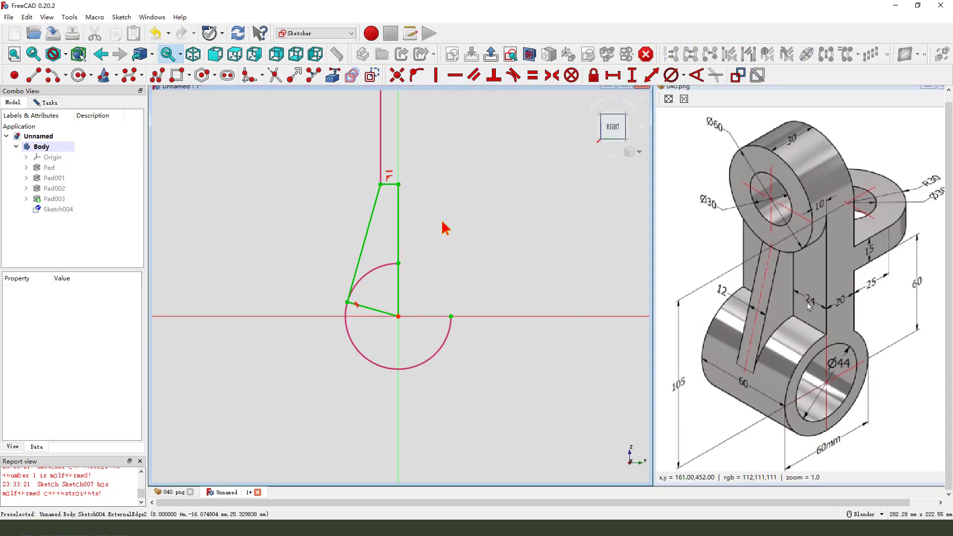
{"action": "left_click", "coordinate": [491, 54]}
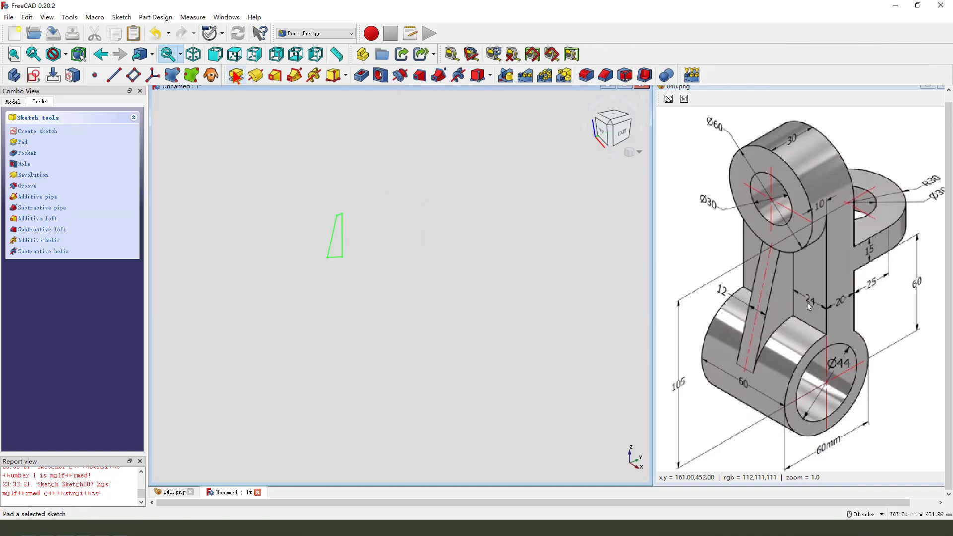
Preview a 10 mm pad of the rib sketch, then cancel it so no rib solid is added
{"action": "left_click", "coordinate": [237, 76]}
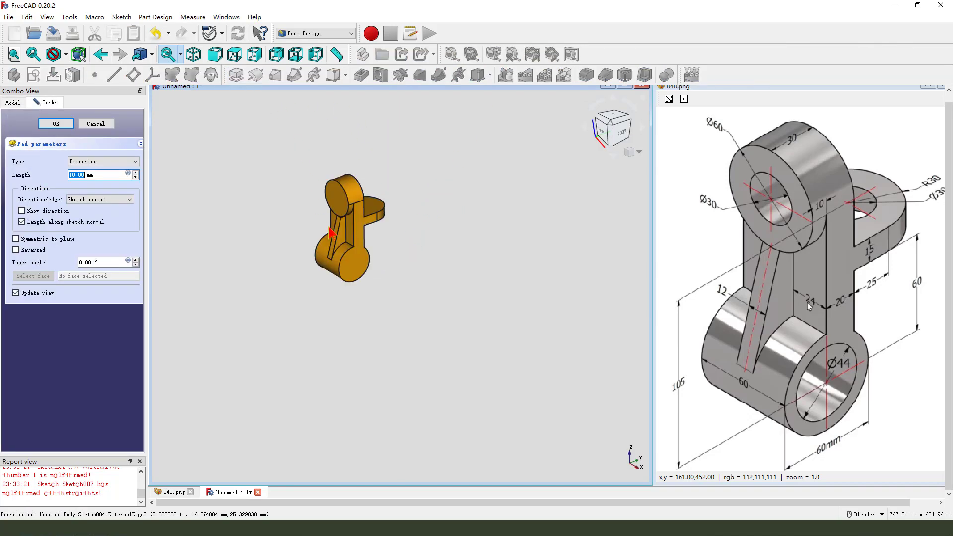
{"action": "scroll", "coordinate": [365, 233], "scroll_direction": "up", "scroll_amount": 8}
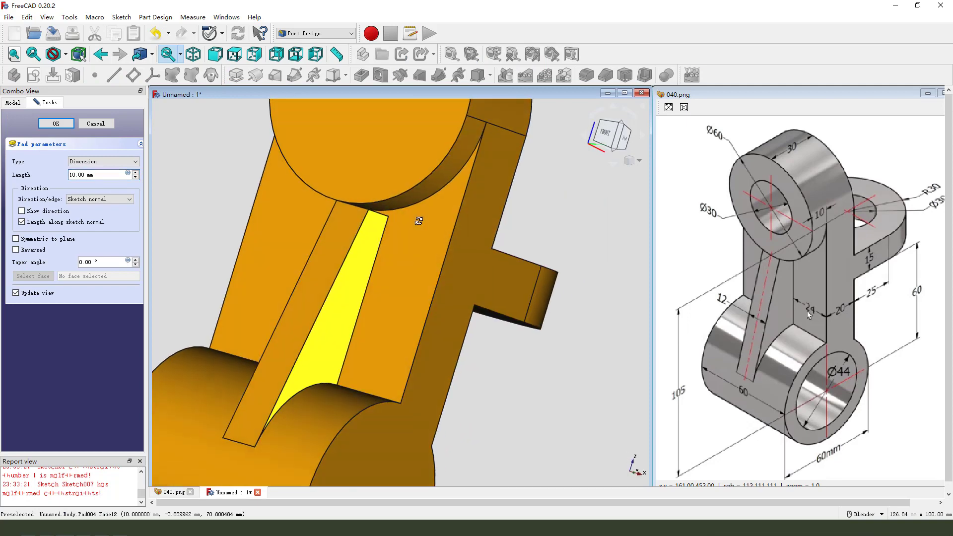
{"action": "left_click_drag", "start_coordinate": [369, 175], "coordinate": [355, 204]}
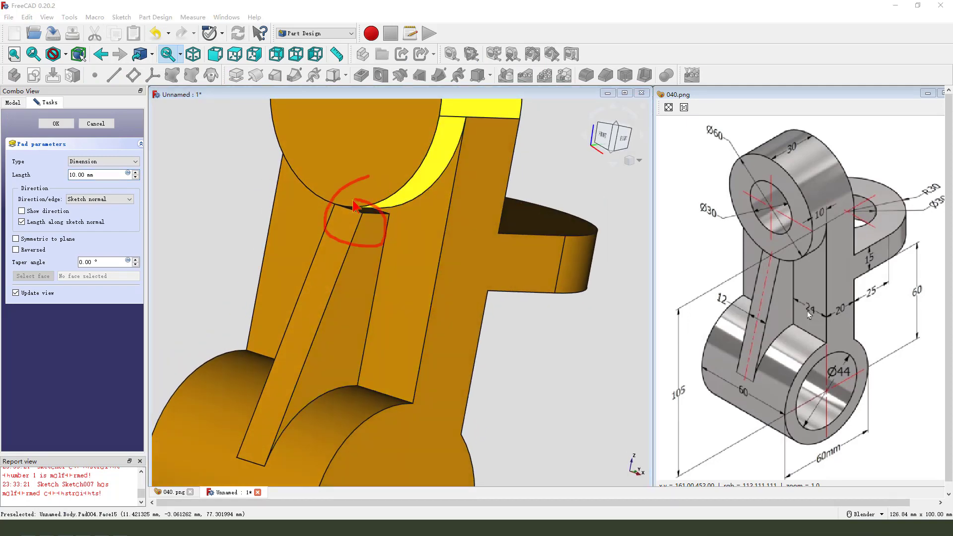
{"action": "scroll", "coordinate": [369, 256], "scroll_direction": "down", "scroll_amount": 4}
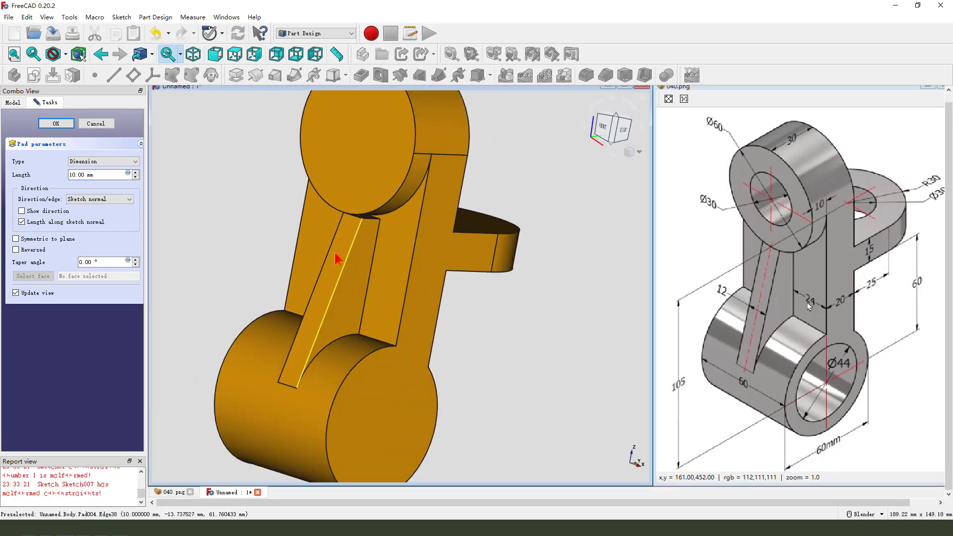
{"action": "left_click", "coordinate": [96, 124]}
Reopen Sketch004 for editing with Pad003 hidden
{"action": "left_click", "coordinate": [19, 102]}
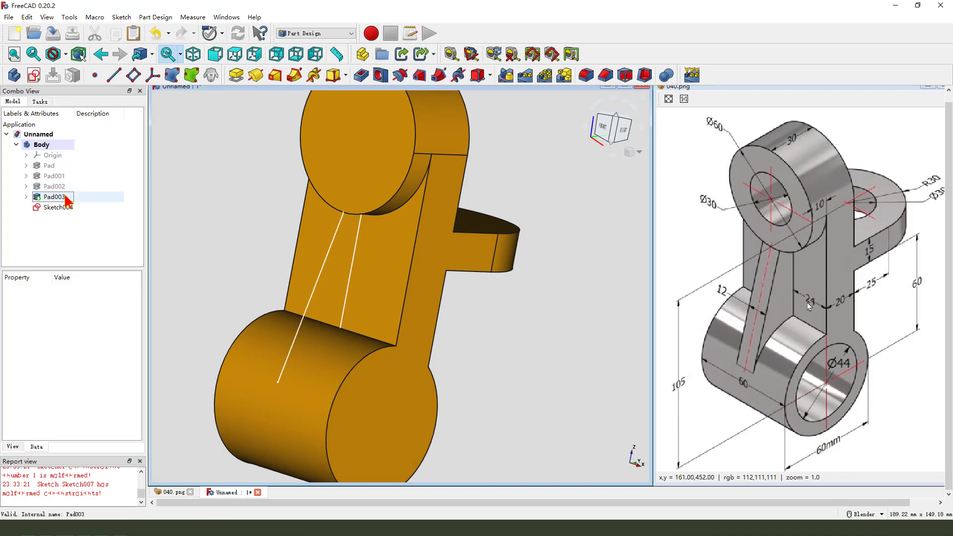
{"action": "double_click", "coordinate": [58, 207]}
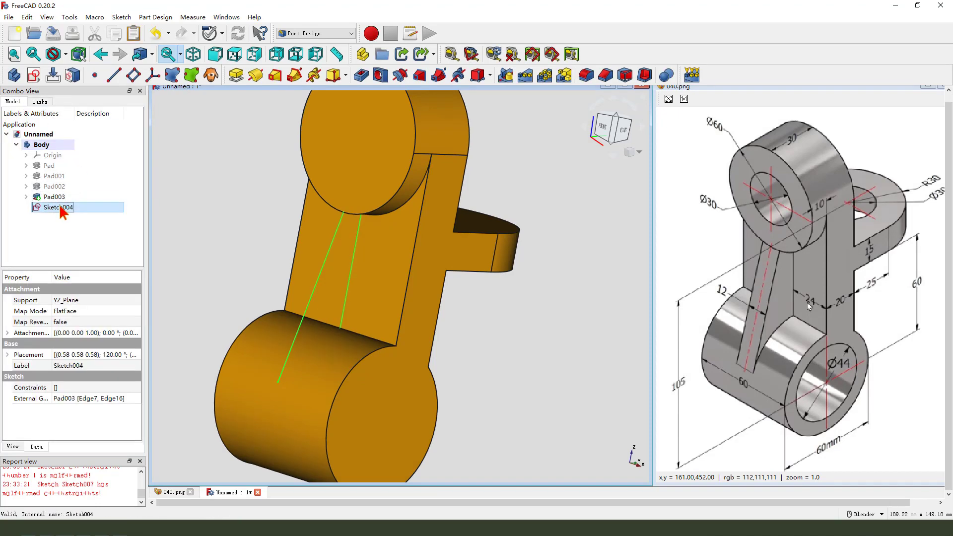
{"action": "left_click", "coordinate": [13, 102]}
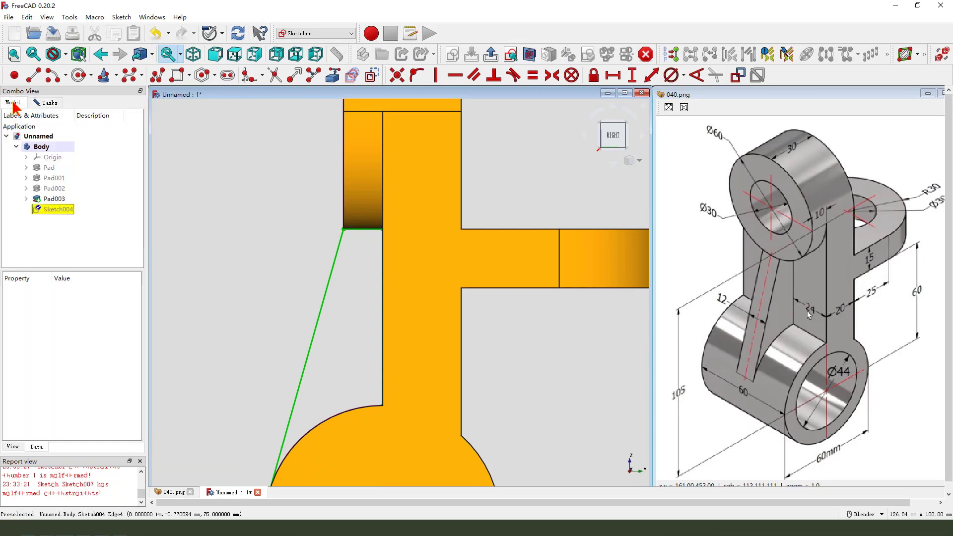
{"action": "left_click", "coordinate": [55, 198]}
{"action": "key", "text": "space"}
{"action": "scroll", "coordinate": [373, 217], "scroll_direction": "up", "scroll_amount": 1}
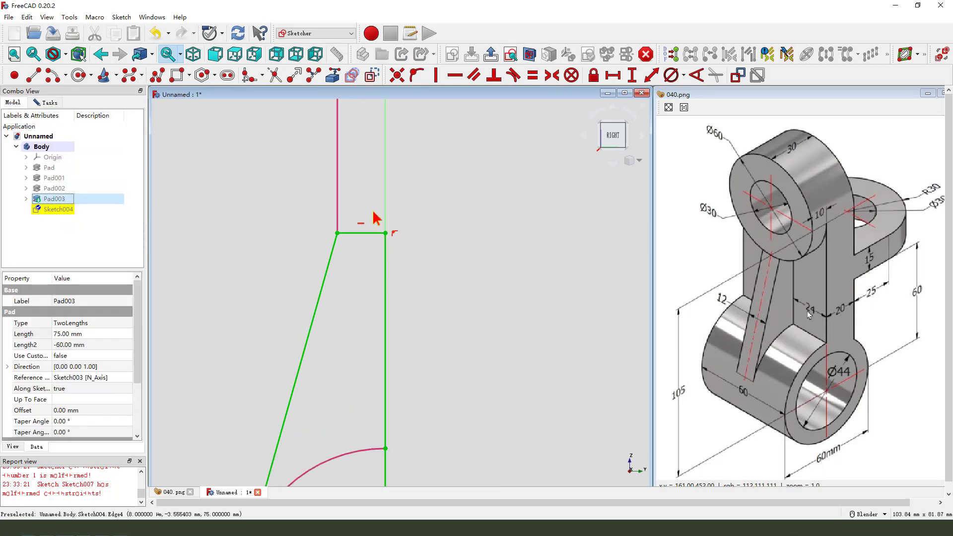
{"action": "left_click", "coordinate": [383, 213]}
Draw a rectangle above the rib's top from its corner to the vertical axis
{"action": "left_click", "coordinate": [35, 76]}
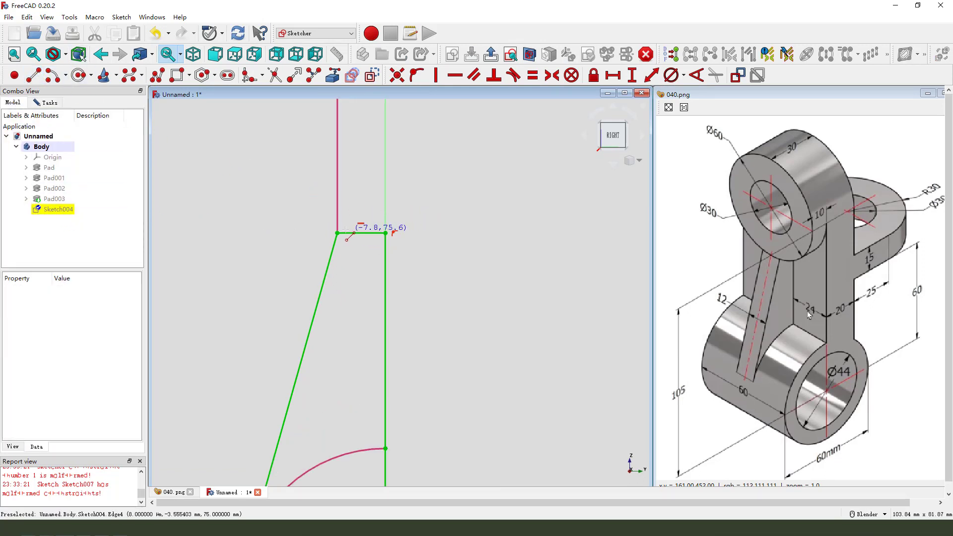
{"action": "left_click", "coordinate": [338, 233]}
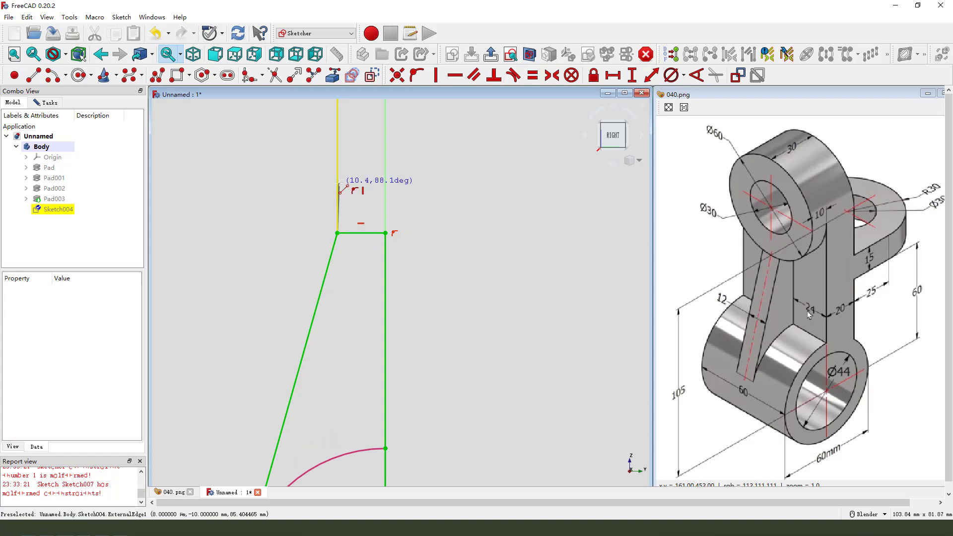
{"action": "left_click", "coordinate": [338, 184]}
{"action": "left_click", "coordinate": [337, 182]}
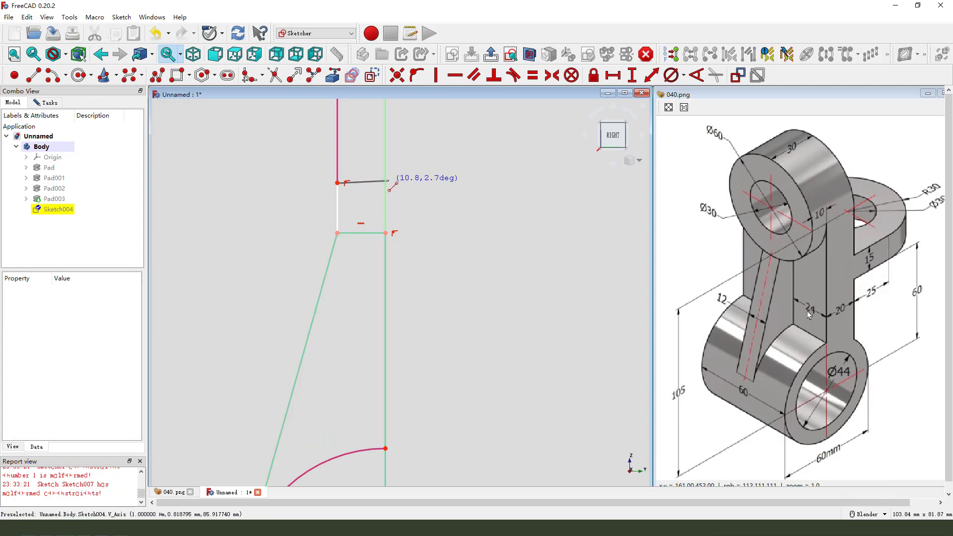
{"action": "left_click", "coordinate": [386, 182]}
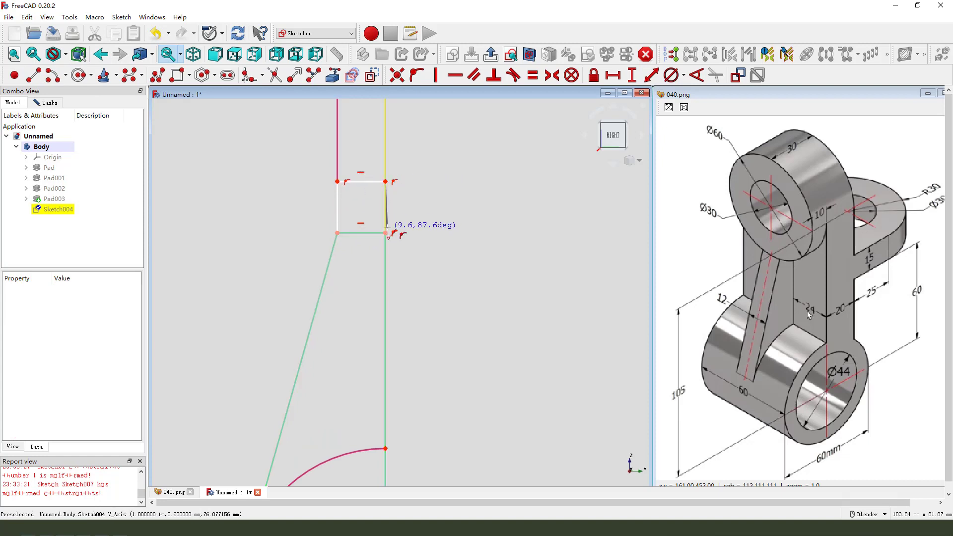
{"action": "left_click", "coordinate": [385, 233]}
{"action": "key", "text": "Escape"}
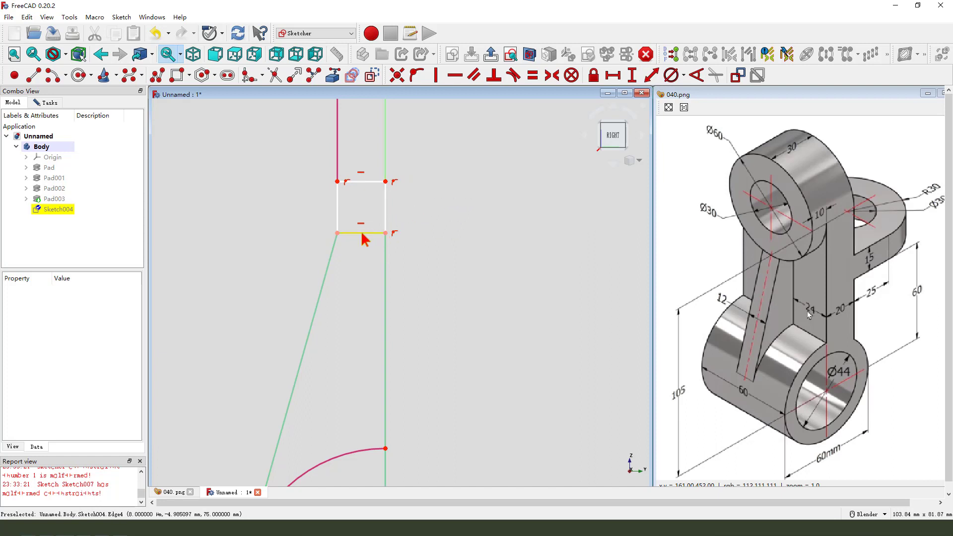
Make the rectangle's bottom edge construction, give its right edge a 10.51 mm height, and close the sketch
{"action": "left_click", "coordinate": [362, 233]}
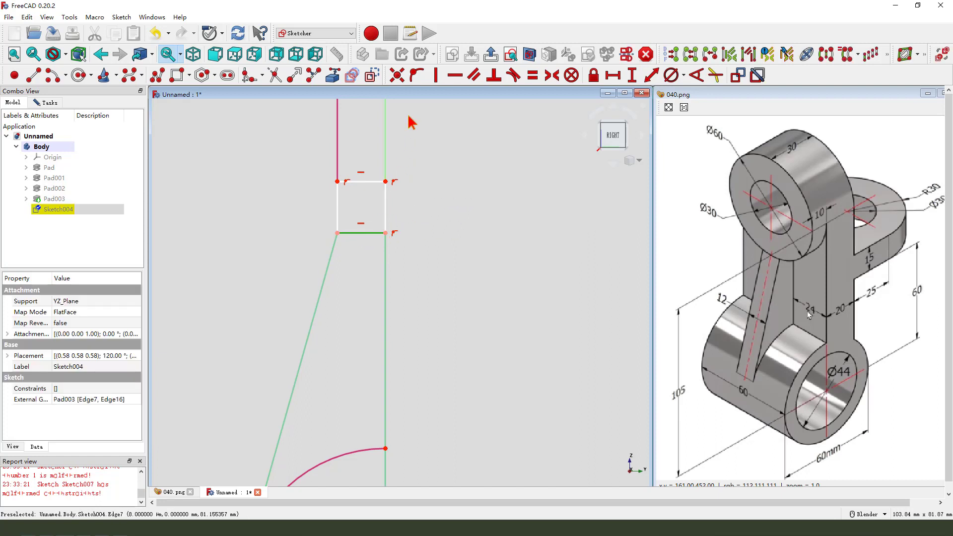
{"action": "left_click", "coordinate": [375, 80]}
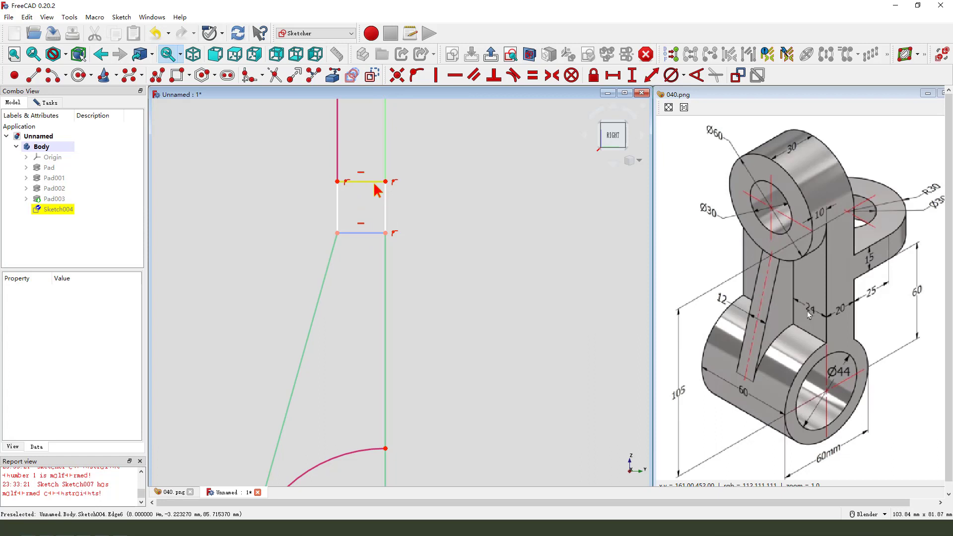
{"action": "left_click_drag", "start_coordinate": [338, 182], "coordinate": [340, 184]}
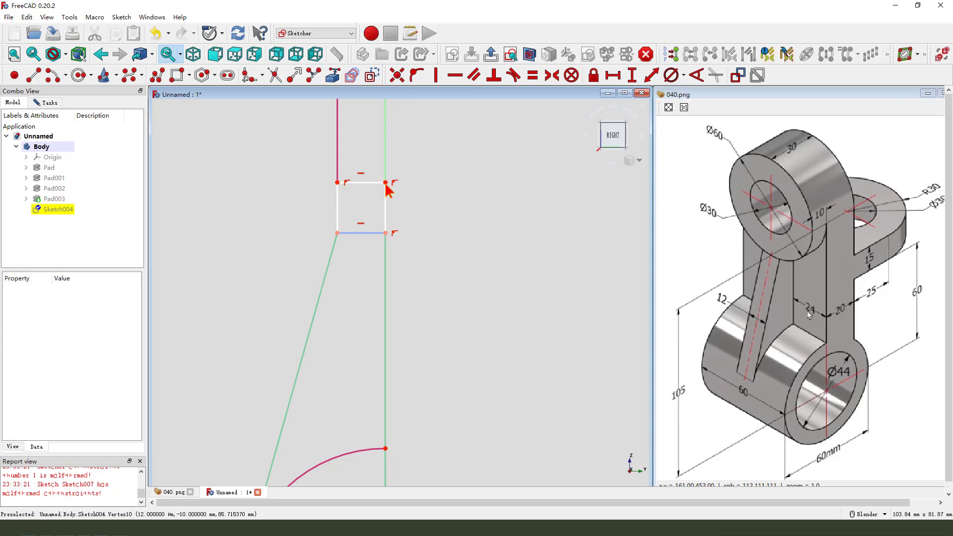
{"action": "left_click", "coordinate": [385, 194]}
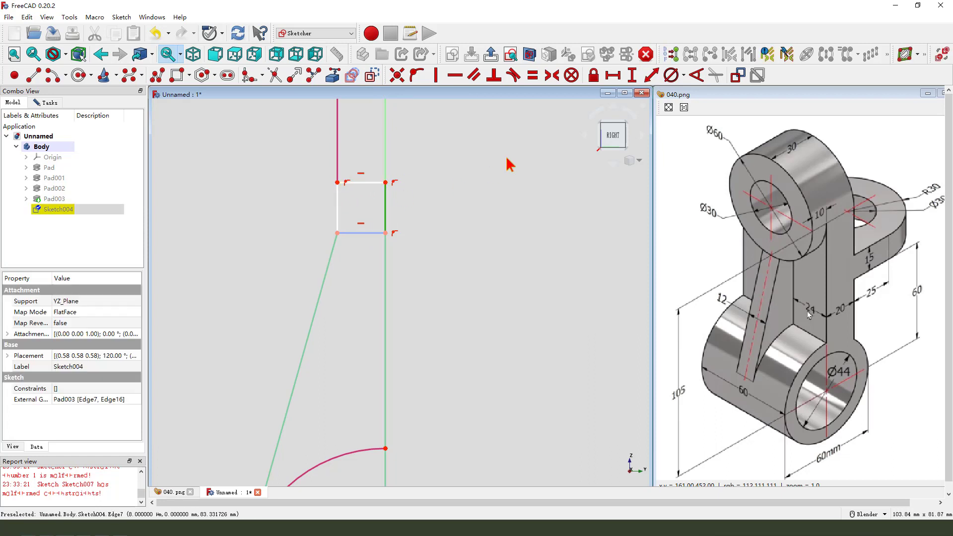
{"action": "left_click", "coordinate": [632, 75]}
{"action": "left_click", "coordinate": [693, 135]}
{"action": "scroll", "coordinate": [425, 219], "scroll_direction": "down", "scroll_amount": 3}
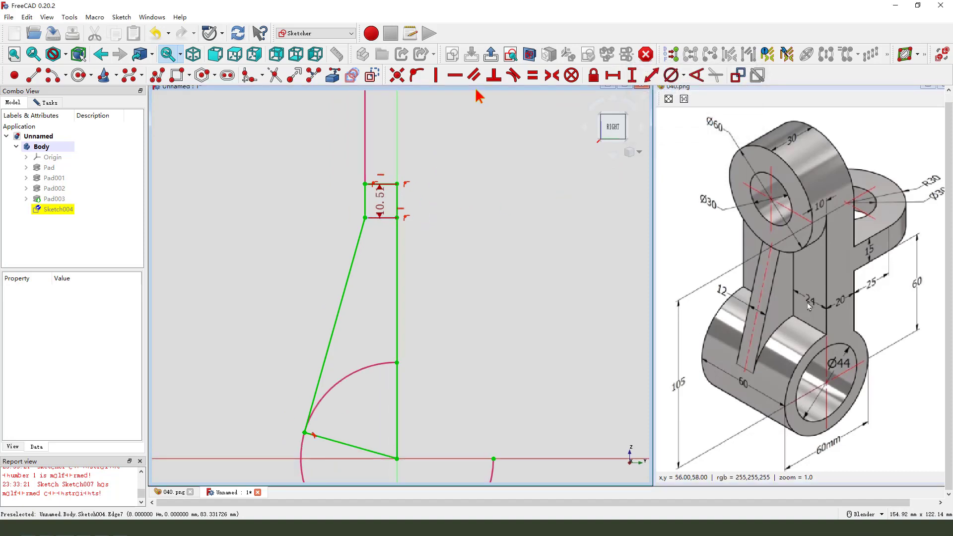
{"action": "left_click", "coordinate": [491, 54]}
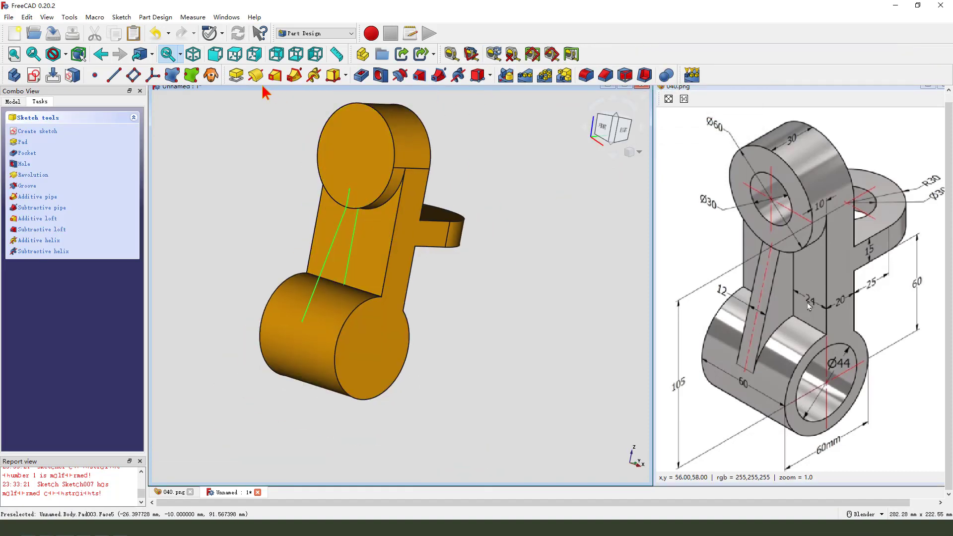
Pad Sketch004 12 mm symmetric to its plane so the slanted rib joins both bosses
{"action": "left_click", "coordinate": [236, 75]}
{"action": "middle_click_drag", "start_coordinate": [345, 263], "coordinate": [381, 269]}
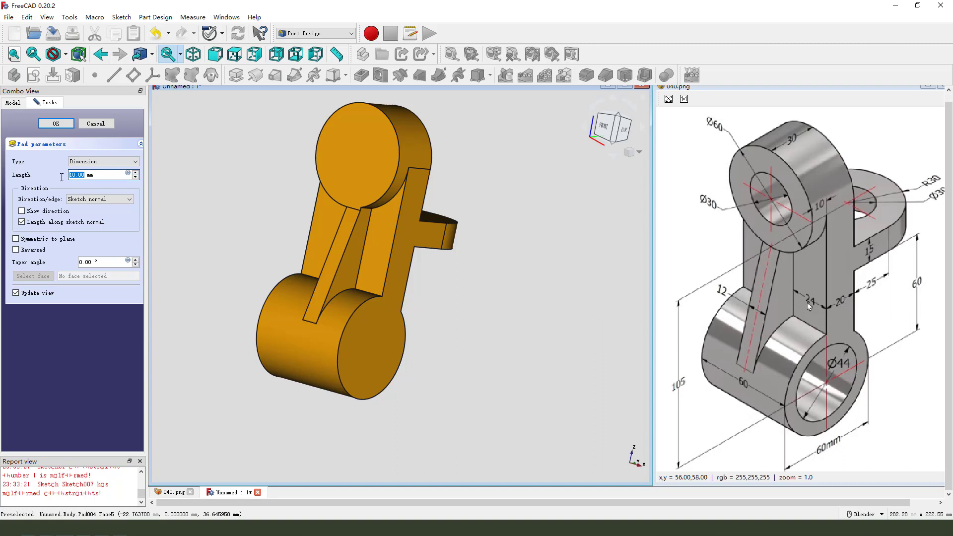
{"action": "left_click", "coordinate": [17, 240]}
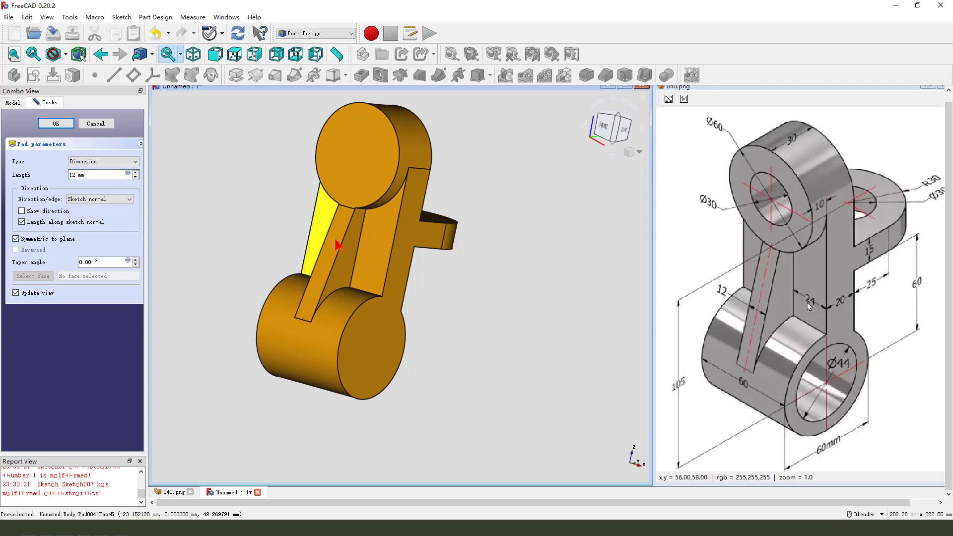
{"action": "mouse_move", "coordinate": [335, 239]}
{"action": "middle_mouse_down"}
{"action": "mouse_move", "coordinate": [320, 246]}
{"action": "mouse_move", "coordinate": [344, 245]}
{"action": "middle_mouse_up"}
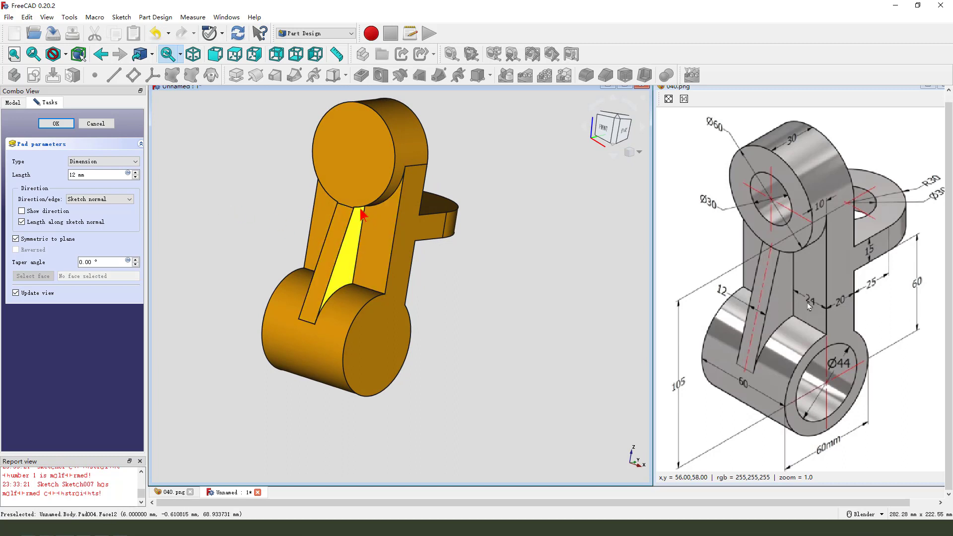
{"action": "left_click", "coordinate": [62, 126]}
{"action": "mouse_move", "coordinate": [473, 309]}
{"action": "middle_mouse_down"}
{"action": "mouse_move", "coordinate": [396, 313]}
{"action": "mouse_move", "coordinate": [436, 330]}
{"action": "mouse_move", "coordinate": [451, 349]}
{"action": "mouse_move", "coordinate": [458, 334]}
{"action": "middle_mouse_up"}
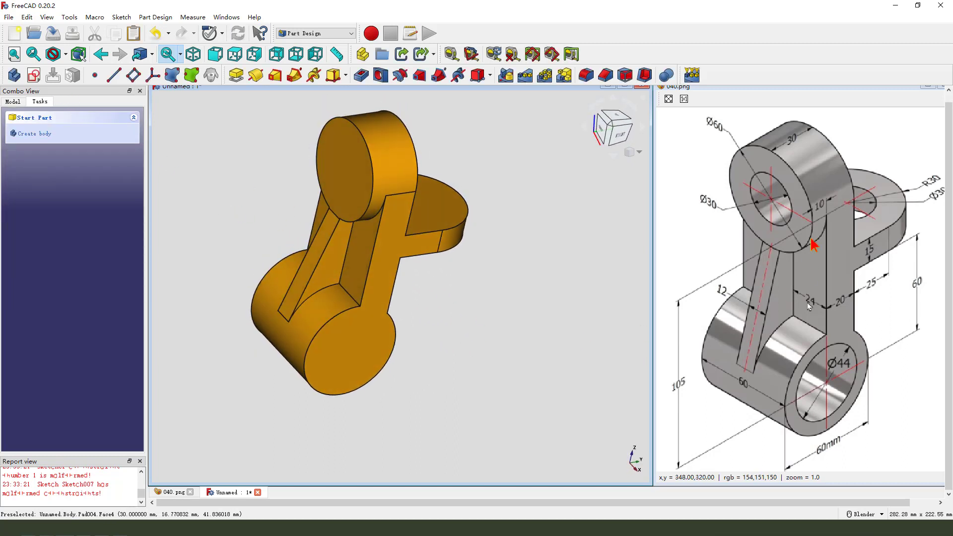
{"action": "left_click_drag", "start_coordinate": [786, 179], "coordinate": [759, 203]}
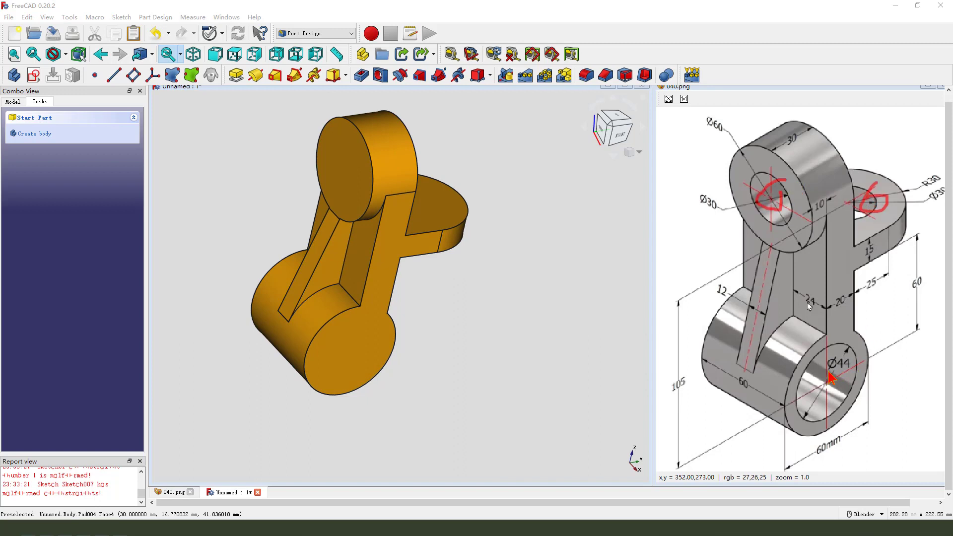
{"action": "middle_click_drag", "start_coordinate": [463, 270], "coordinate": [439, 268]}
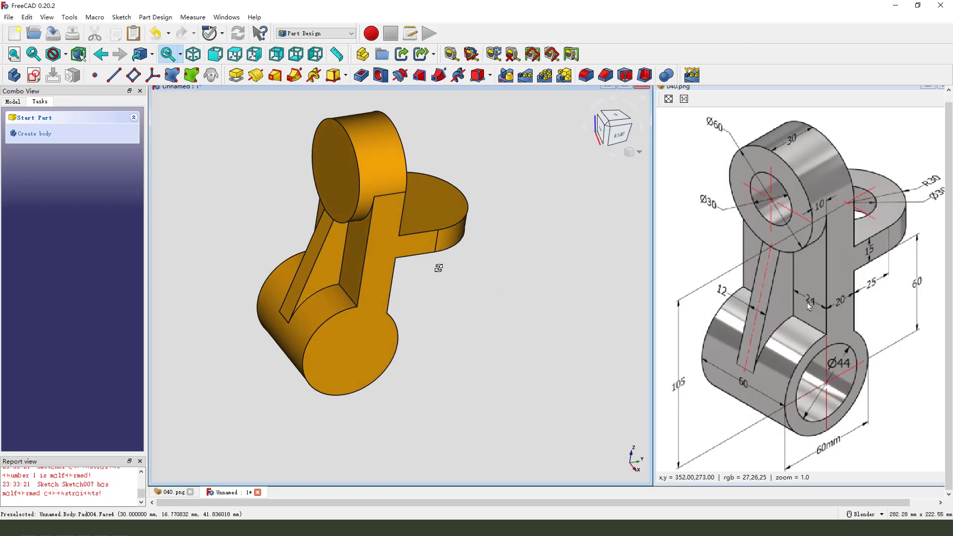
Start a new sketch on the YZ_Plane with the part shown in section
{"action": "left_click", "coordinate": [33, 75]}
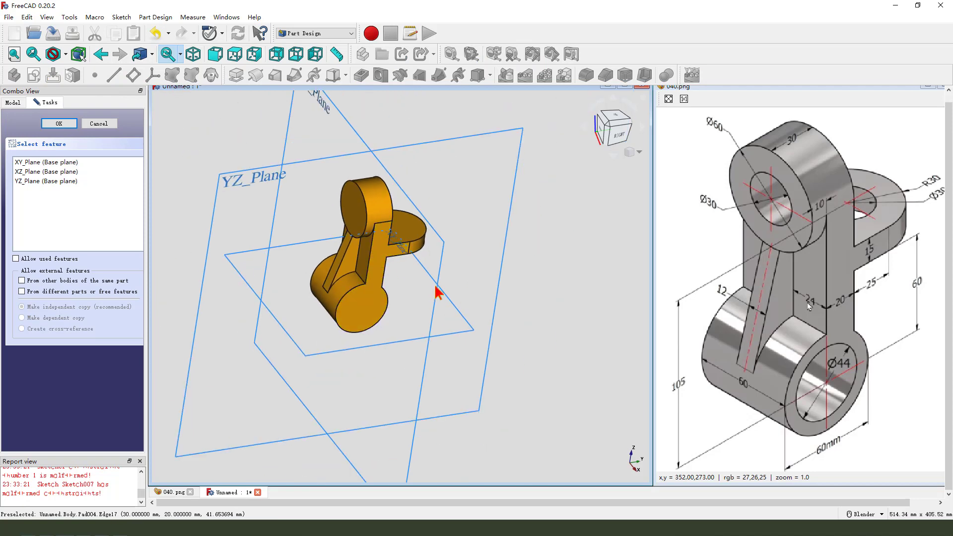
{"action": "middle_click_drag", "start_coordinate": [420, 290], "coordinate": [315, 177]}
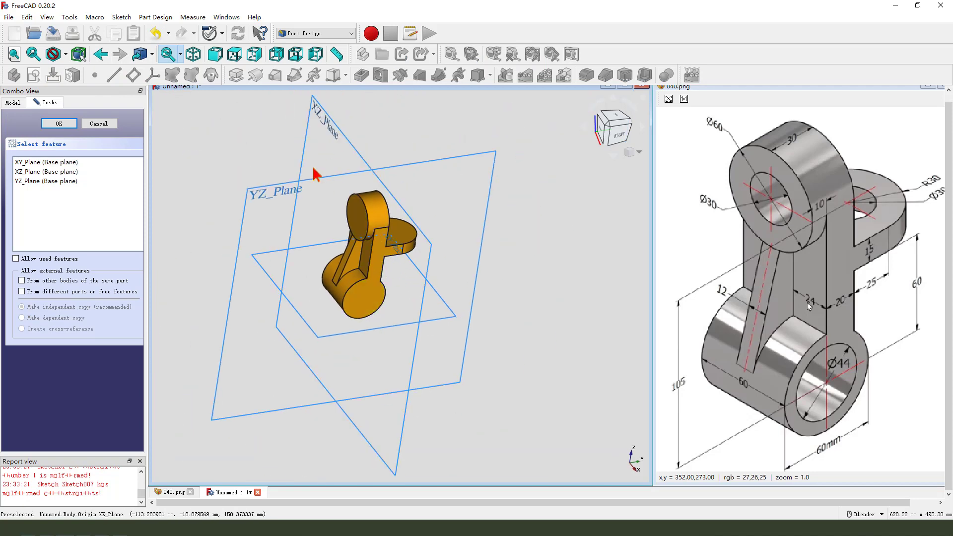
{"action": "left_click", "coordinate": [267, 188]}
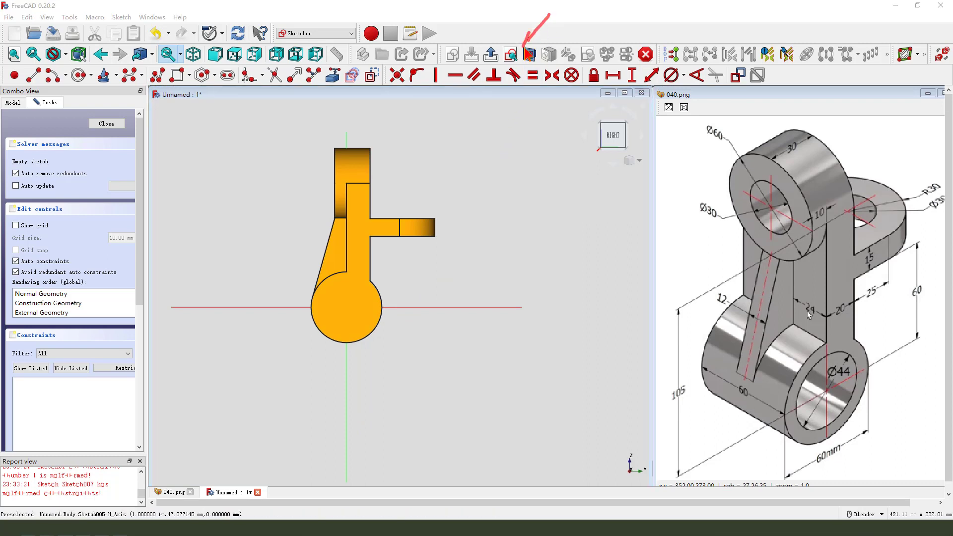
{"action": "left_click", "coordinate": [531, 54]}
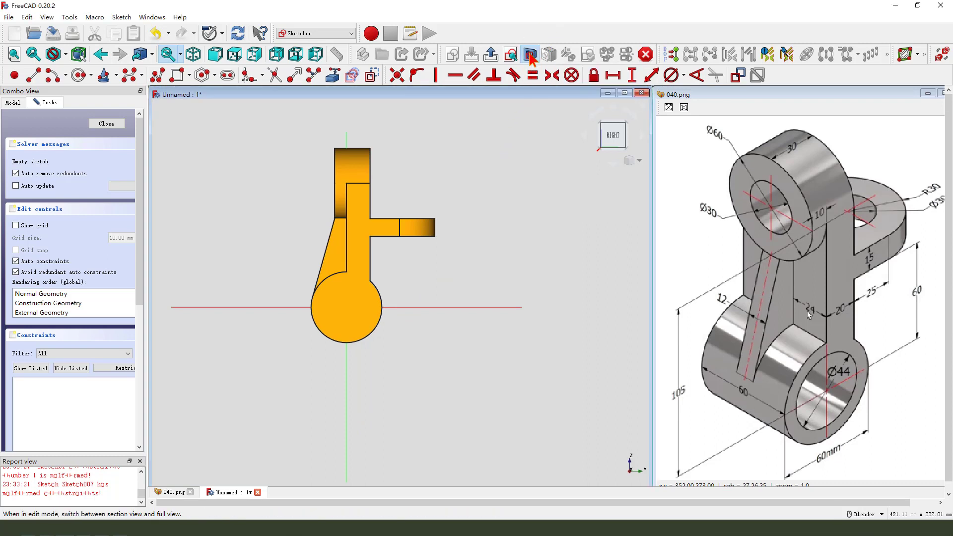
Draw a circle centred on the origin, dimension it Ø44 mm, and leave the sketch
{"action": "left_click", "coordinate": [84, 80]}
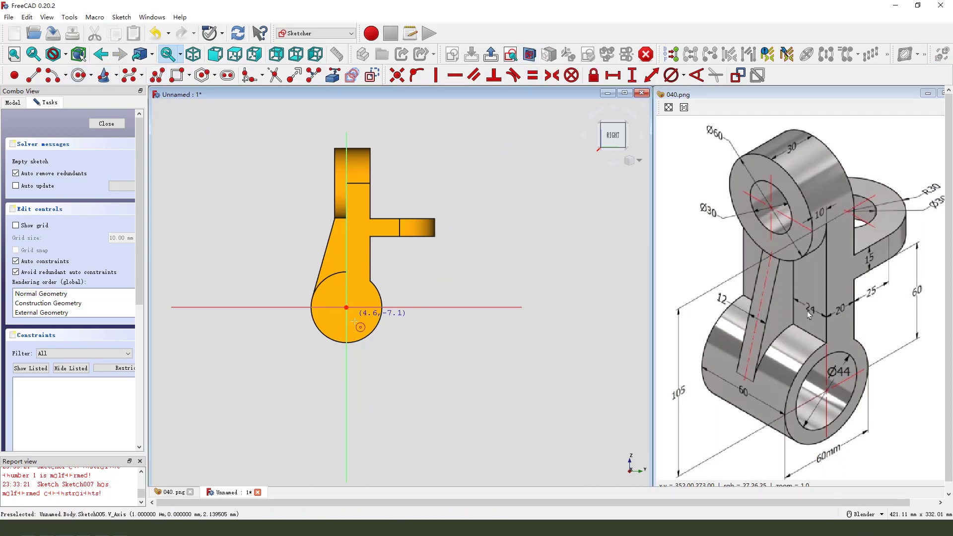
{"action": "left_click", "coordinate": [346, 307]}
{"action": "left_click", "coordinate": [355, 319]}
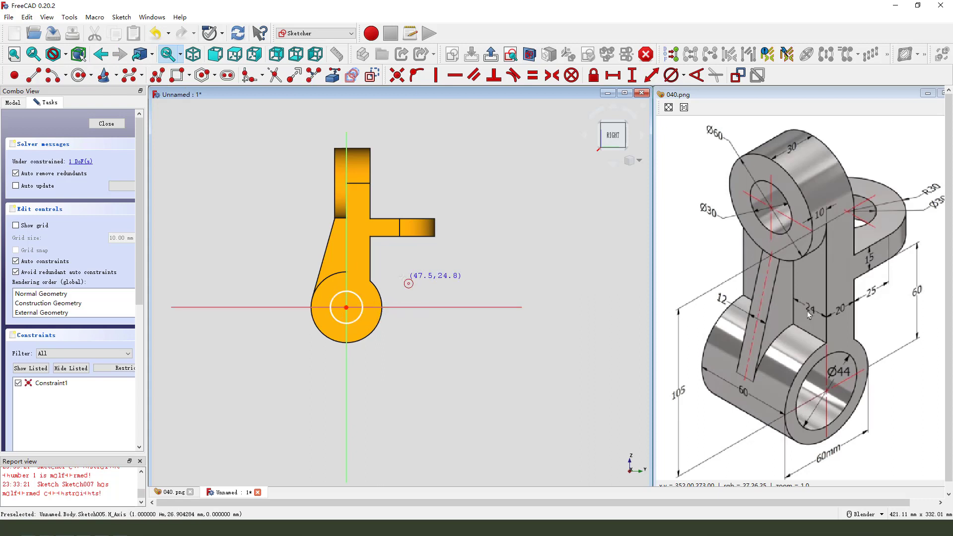
{"action": "left_click", "coordinate": [364, 299]}
{"action": "key", "text": "k"}
{"action": "key", "text": "o"}
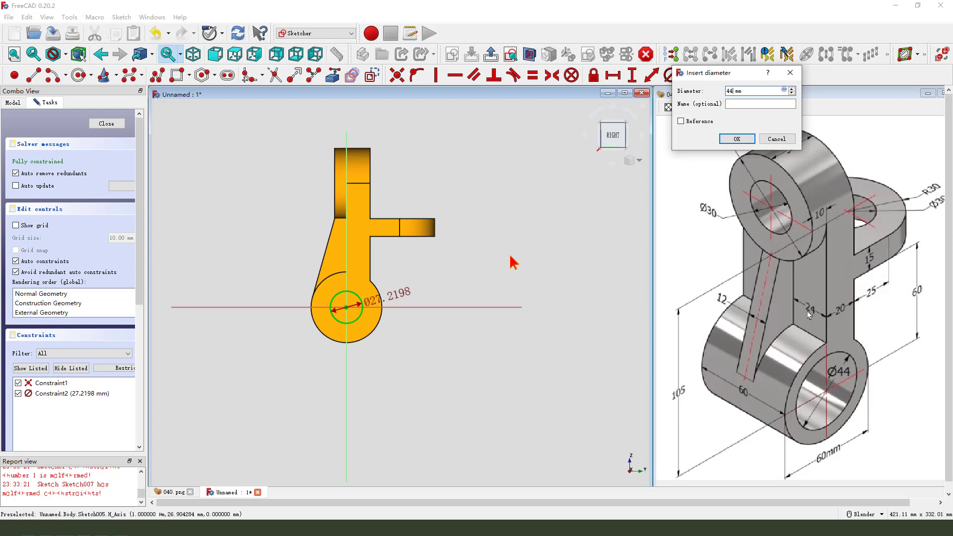
{"action": "key", "text": "Return"}
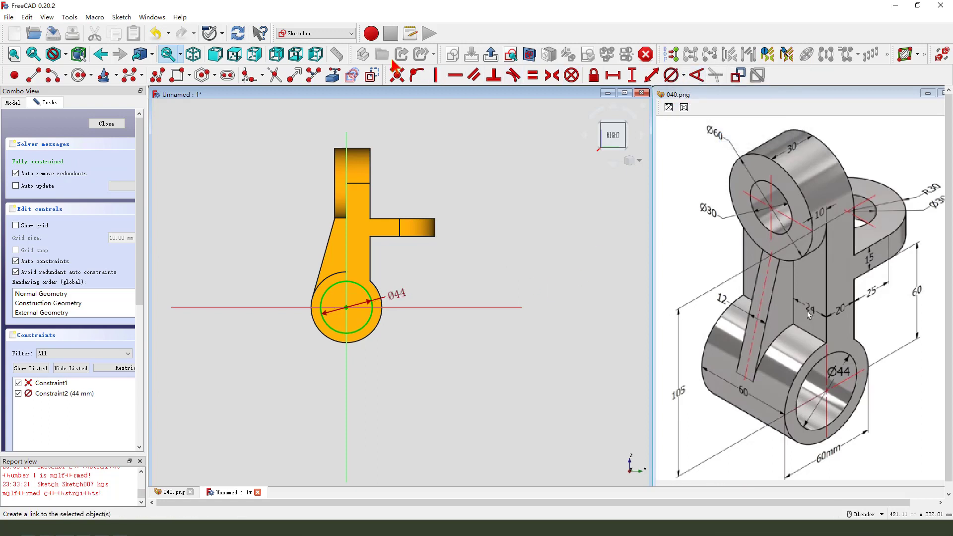
{"action": "left_click", "coordinate": [491, 54]}
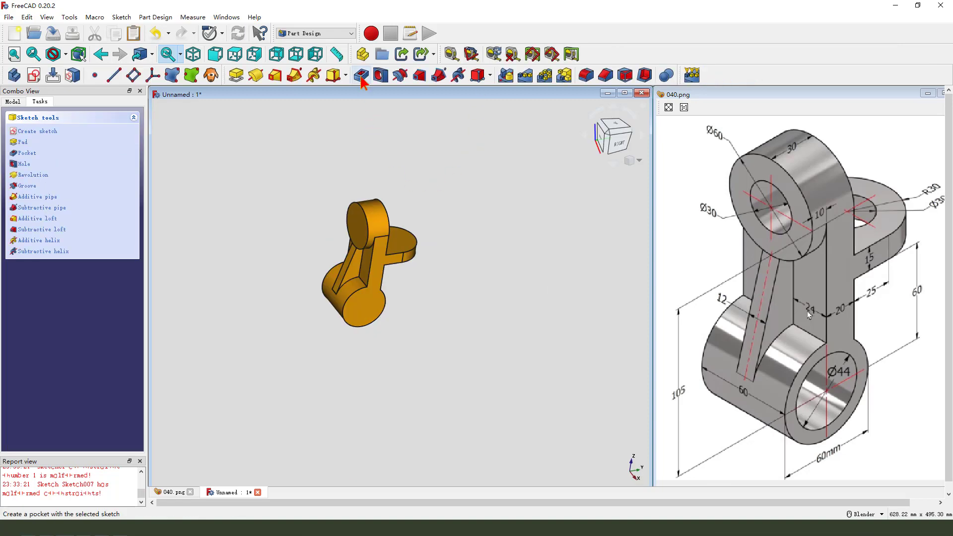
Pocket the Ø44 circle Through all, symmetric to the sketch plane, through the lower boss
{"action": "left_click", "coordinate": [380, 75]}
{"action": "left_click", "coordinate": [108, 163]}
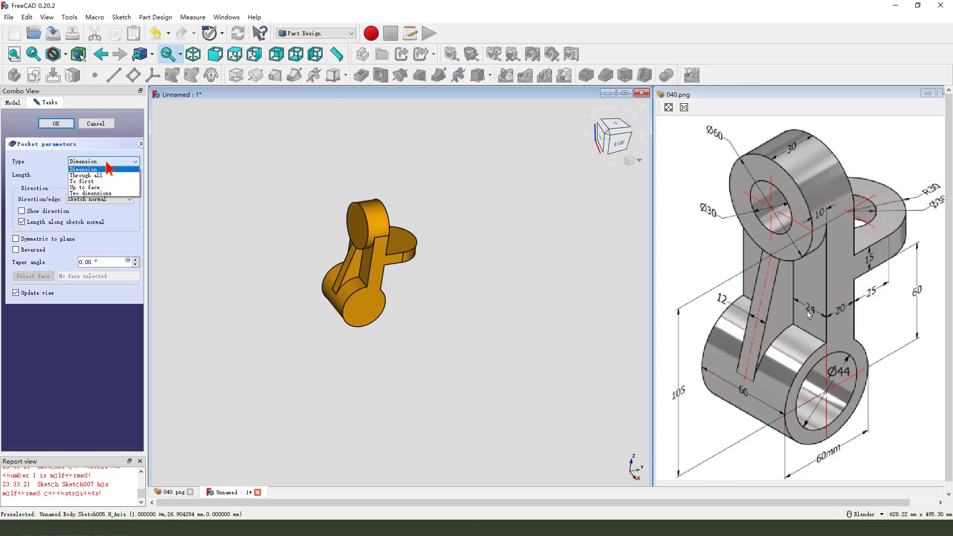
{"action": "left_click", "coordinate": [86, 175]}
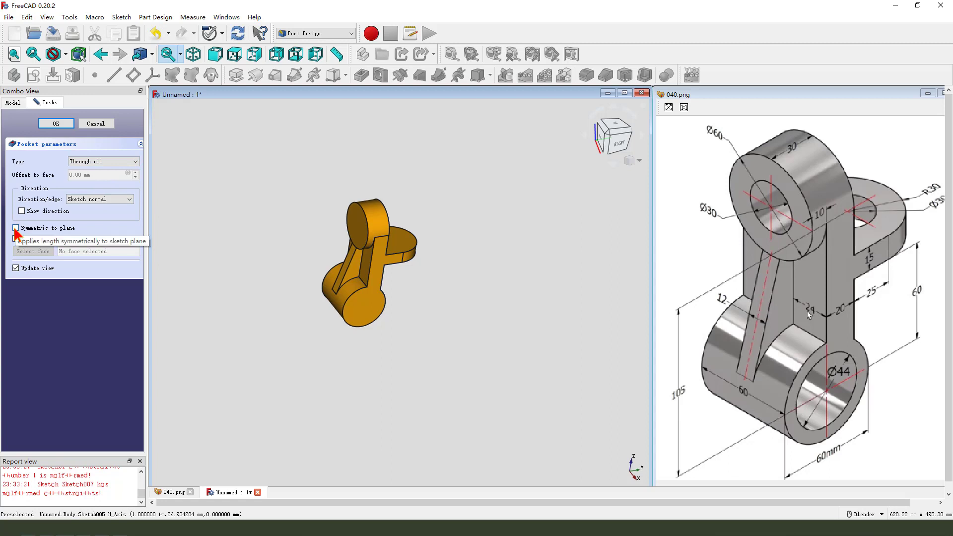
{"action": "left_click", "coordinate": [15, 228]}
{"action": "mouse_move", "coordinate": [298, 265]}
{"action": "middle_mouse_down"}
{"action": "mouse_move", "coordinate": [446, 279]}
{"action": "mouse_move", "coordinate": [303, 268]}
{"action": "middle_mouse_up"}
{"action": "left_click", "coordinate": [73, 125]}
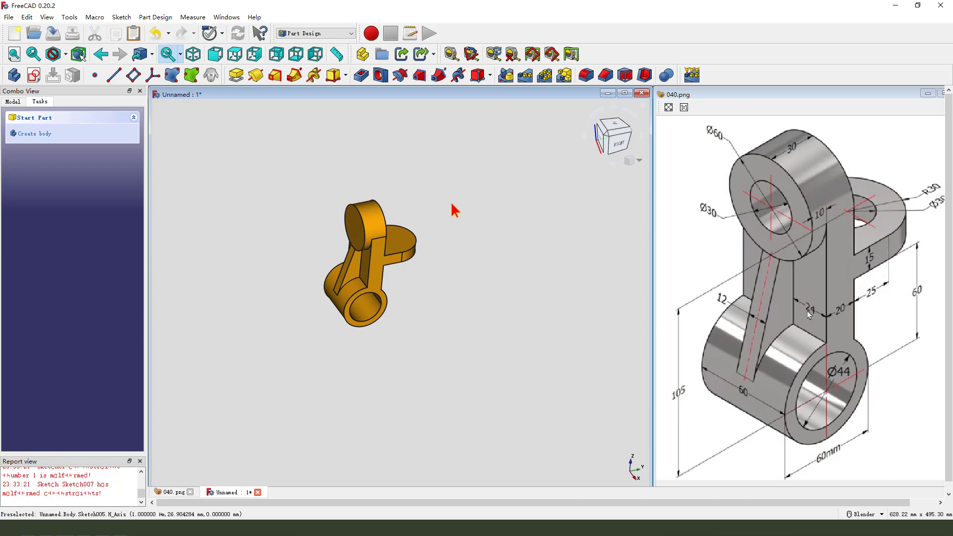
{"action": "middle_click_drag", "start_coordinate": [455, 211], "coordinate": [472, 212]}
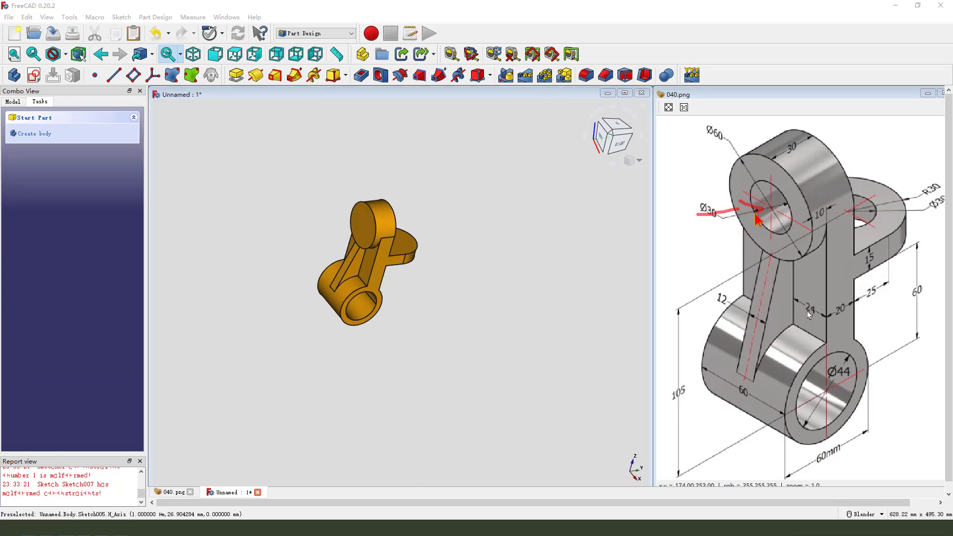
Start a sketch on the upper cylinder's end face and link its outer edge as external geometry
{"action": "left_click", "coordinate": [364, 223]}
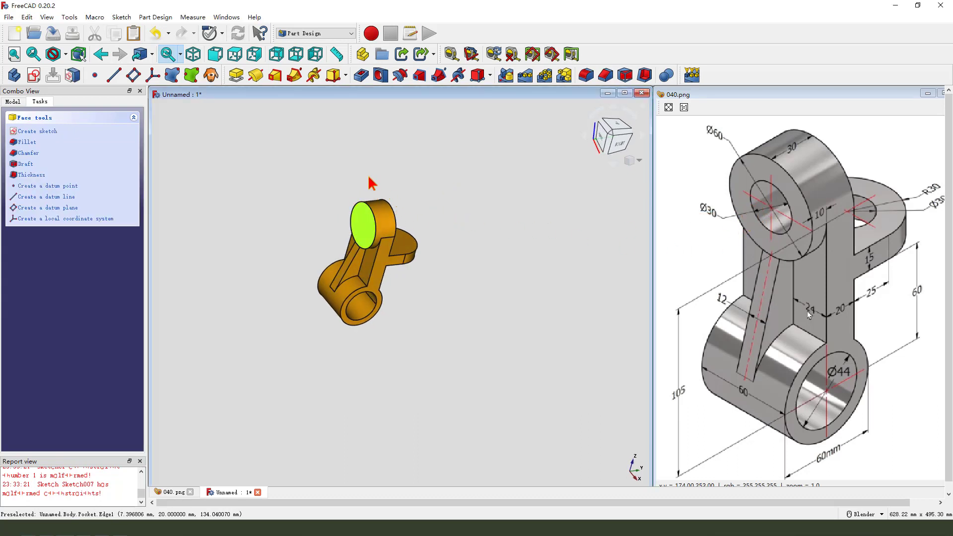
{"action": "left_click_drag", "start_coordinate": [364, 171], "coordinate": [360, 223]}
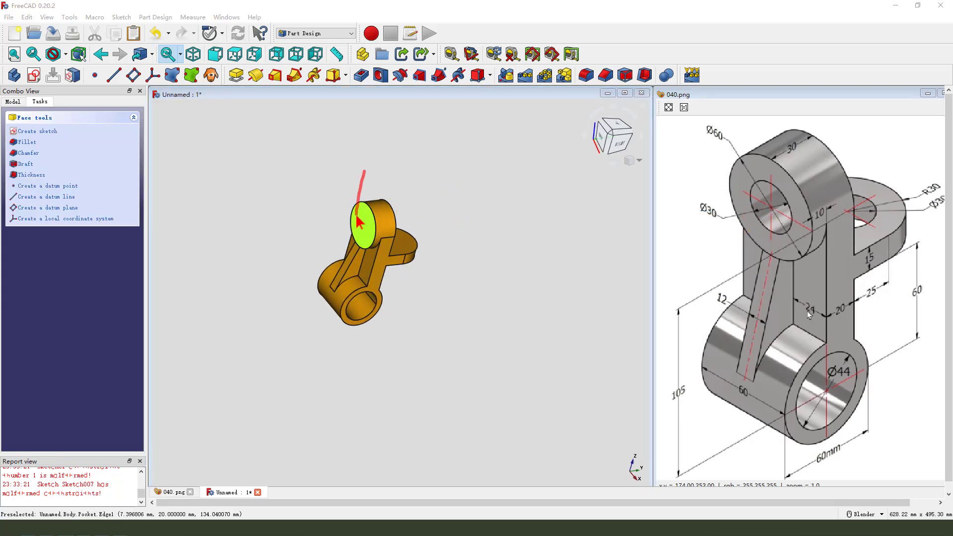
{"action": "left_click", "coordinate": [34, 75]}
{"action": "scroll", "coordinate": [357, 362], "scroll_direction": "up", "scroll_amount": 3}
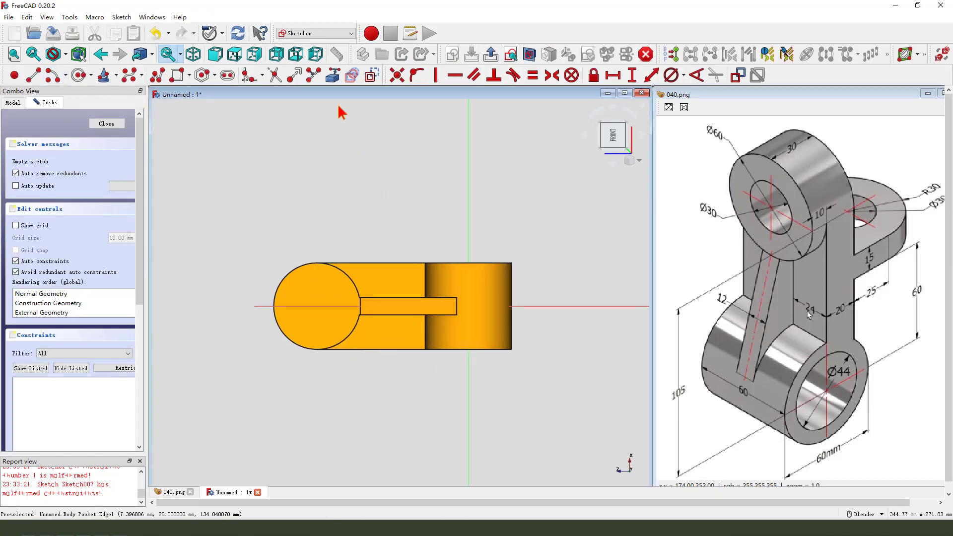
{"action": "left_click", "coordinate": [333, 80]}
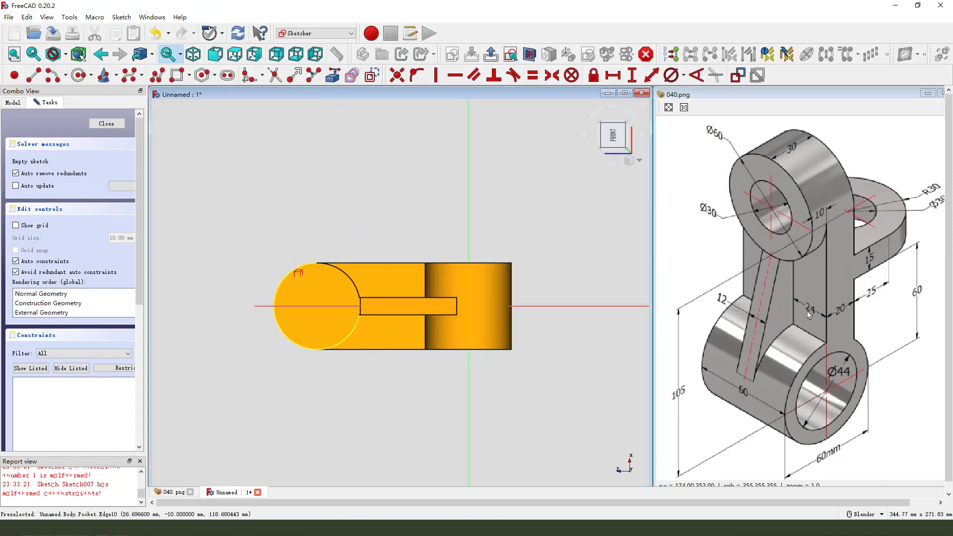
{"action": "left_click", "coordinate": [298, 268]}
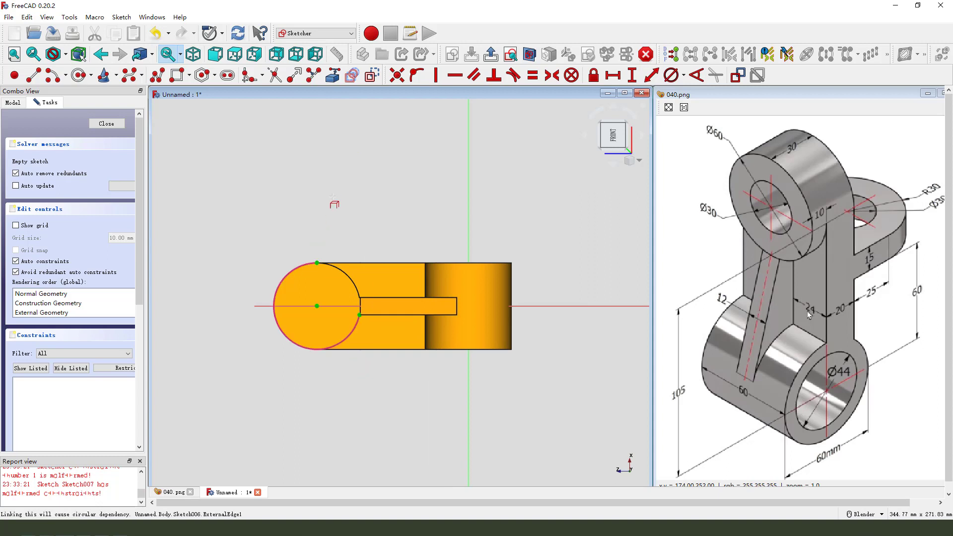
Draw a circle concentric with the linked edge, dimension it Ø30 mm, and leave the sketch
{"action": "left_click", "coordinate": [78, 76]}
{"action": "left_click", "coordinate": [317, 306]}
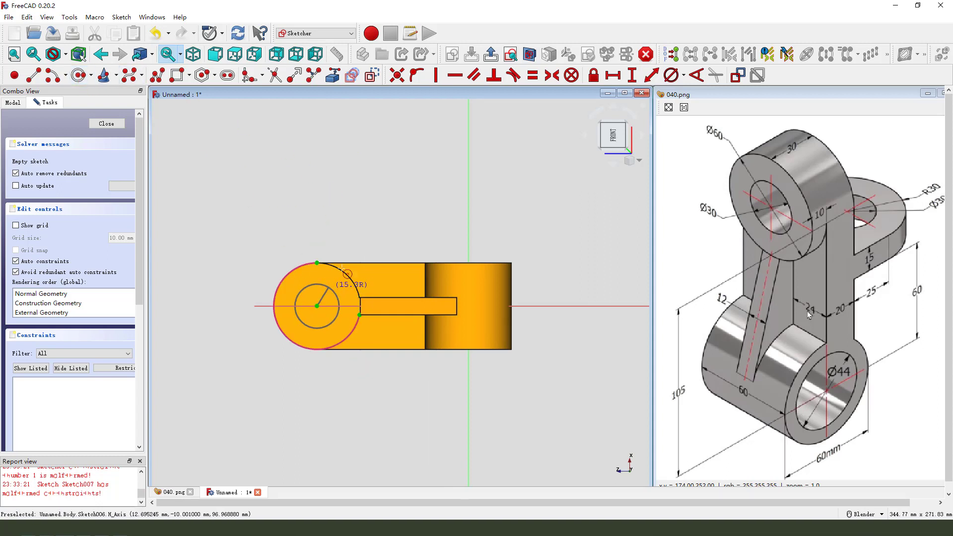
{"action": "left_click", "coordinate": [333, 291]}
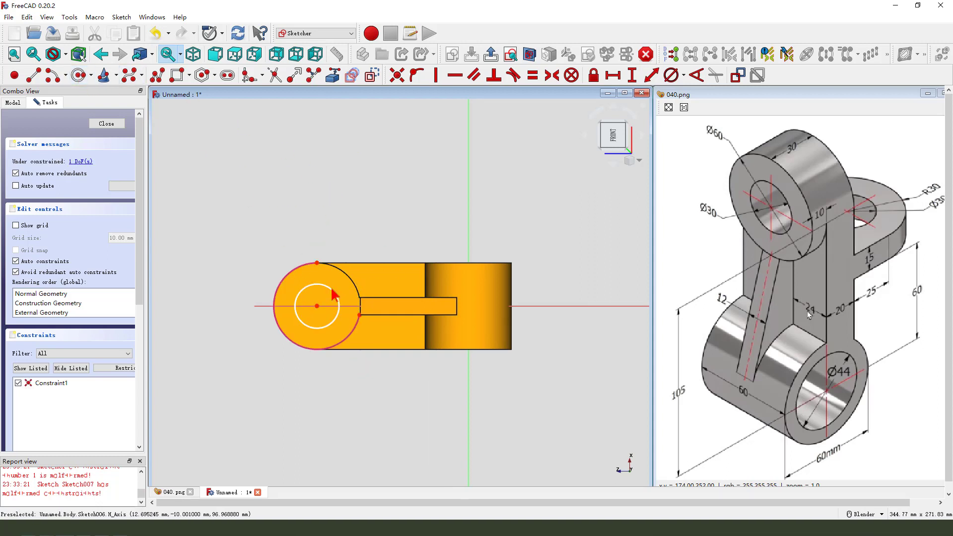
{"action": "left_click", "coordinate": [671, 77]}
{"action": "type", "text": "3"}
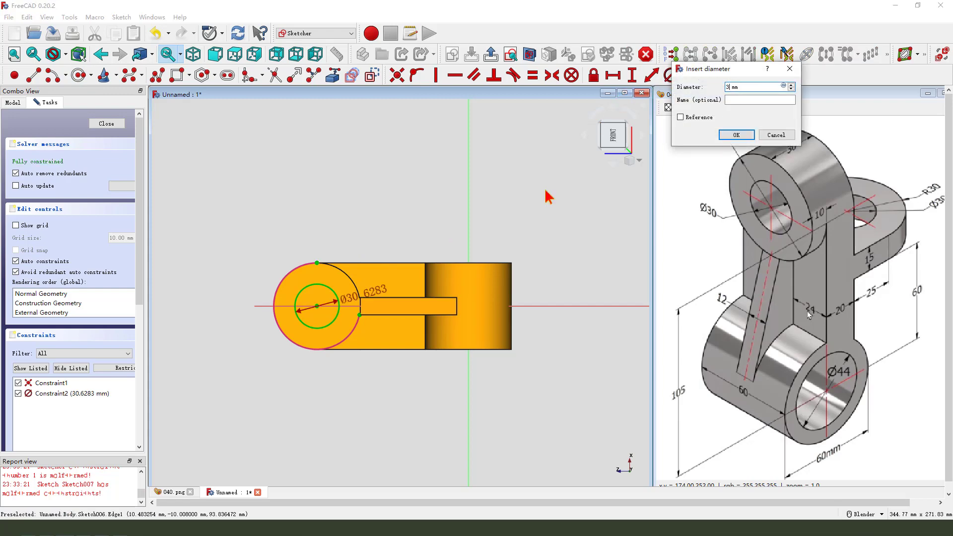
{"action": "type", "text": "0"}
{"action": "key", "text": "Return"}
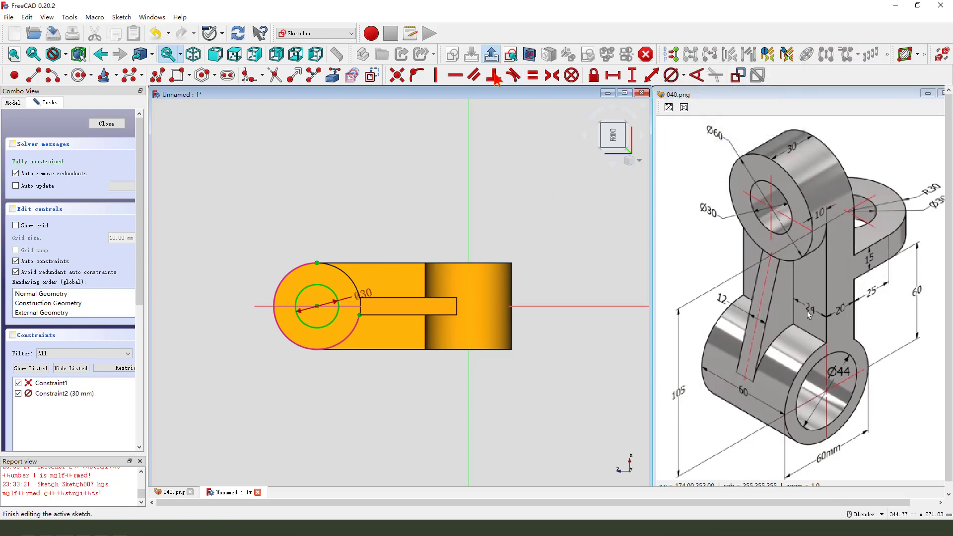
{"action": "left_click", "coordinate": [491, 55]}
Pocket the Ø30 circle Through all in the upper boss, then select the side lug's top face
{"action": "left_click", "coordinate": [361, 75]}
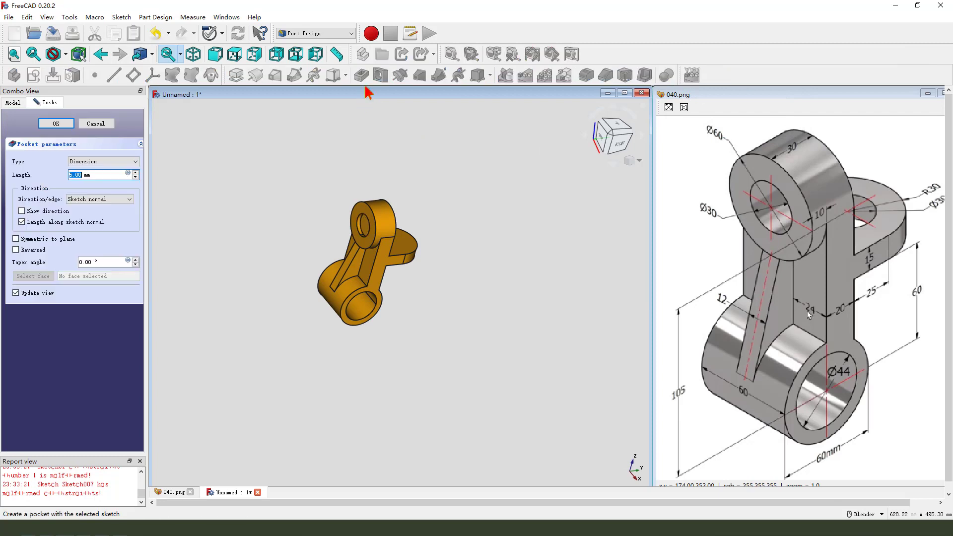
{"action": "left_click", "coordinate": [94, 162]}
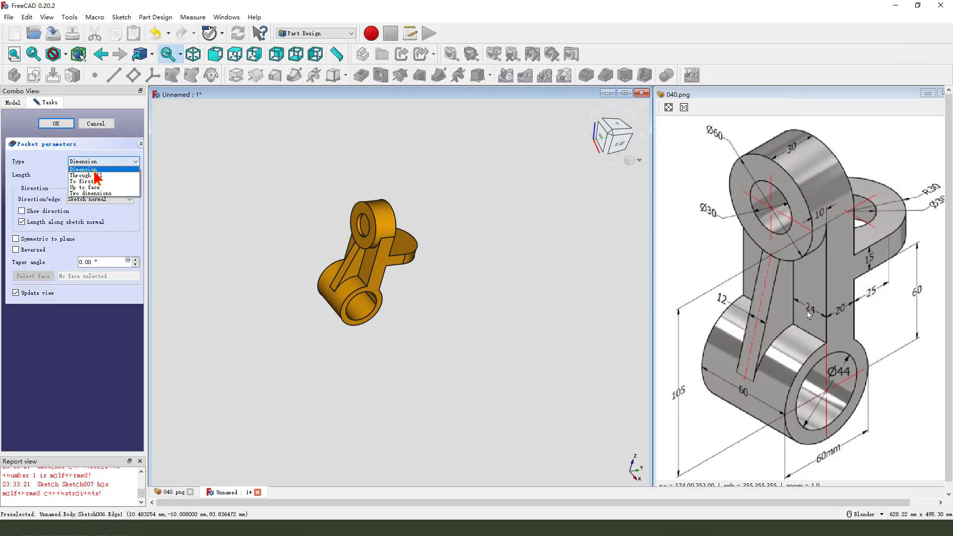
{"action": "left_click", "coordinate": [95, 177]}
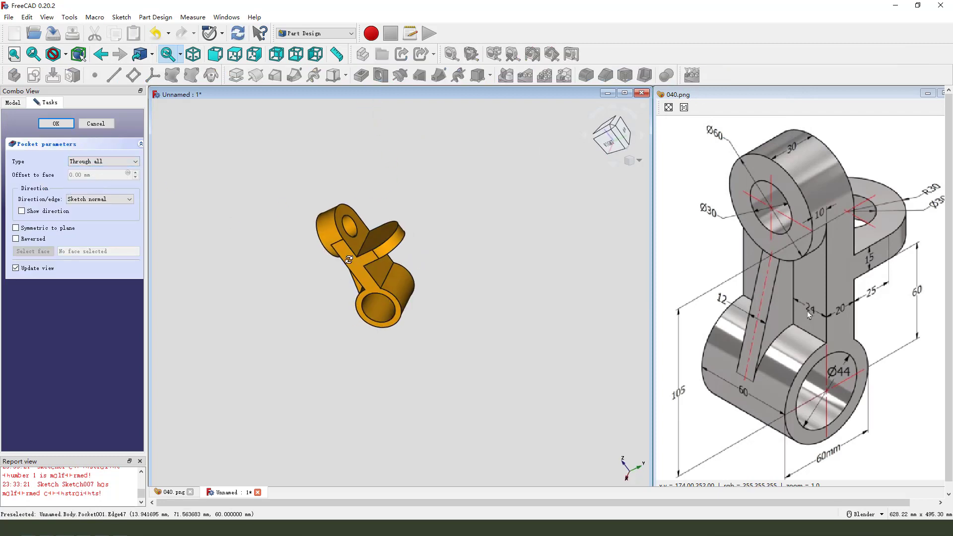
{"action": "left_click", "coordinate": [55, 124]}
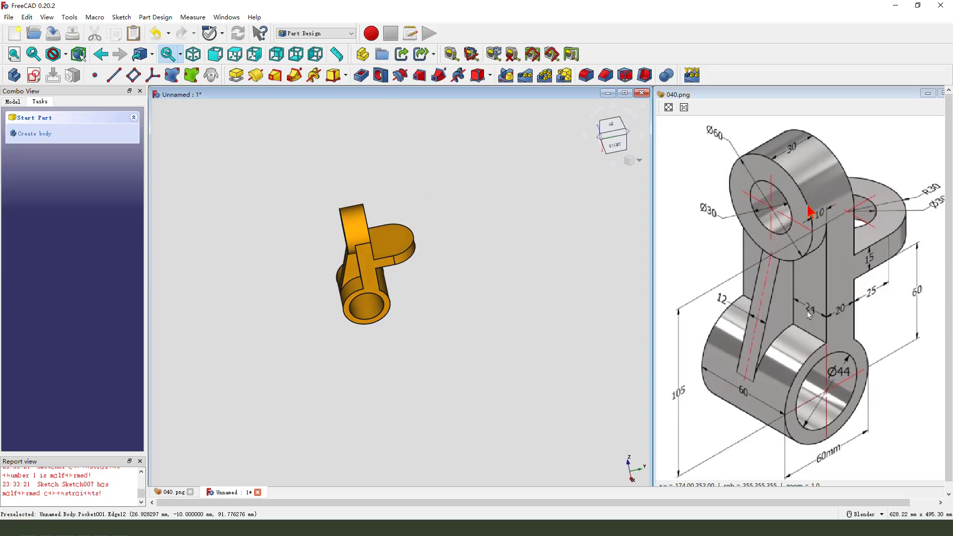
{"action": "left_click", "coordinate": [401, 244]}
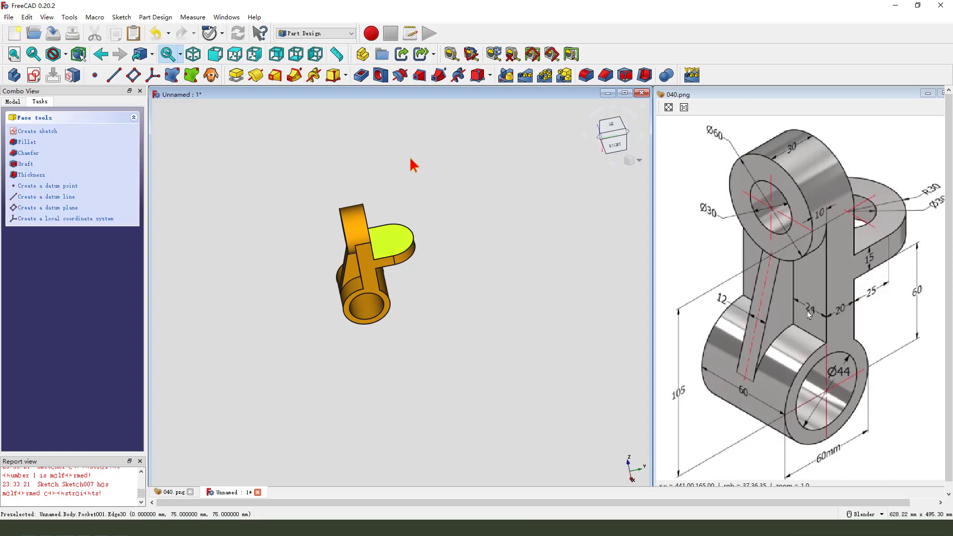
Start a sketch on the side lug's top face and link its rounded end edge as external geometry
{"action": "left_click", "coordinate": [33, 76]}
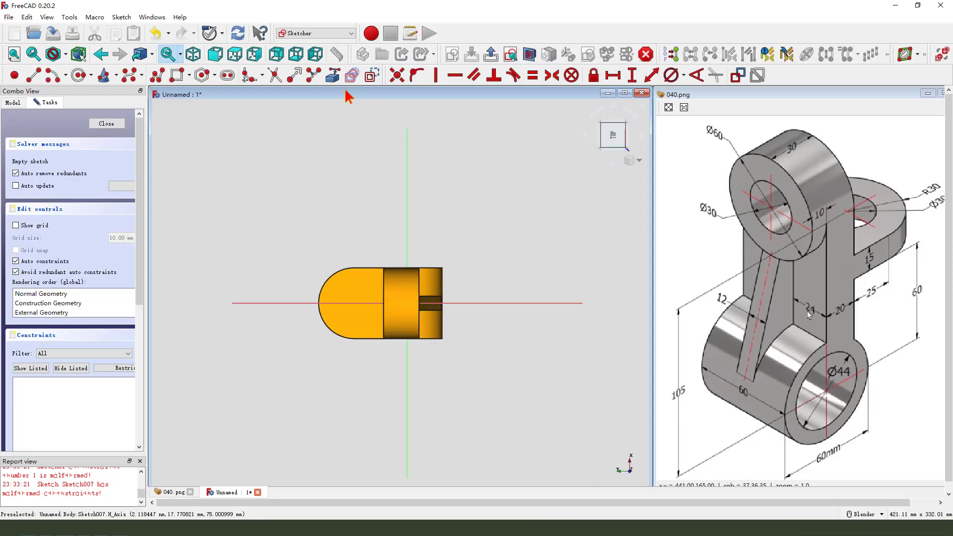
{"action": "left_click", "coordinate": [333, 76]}
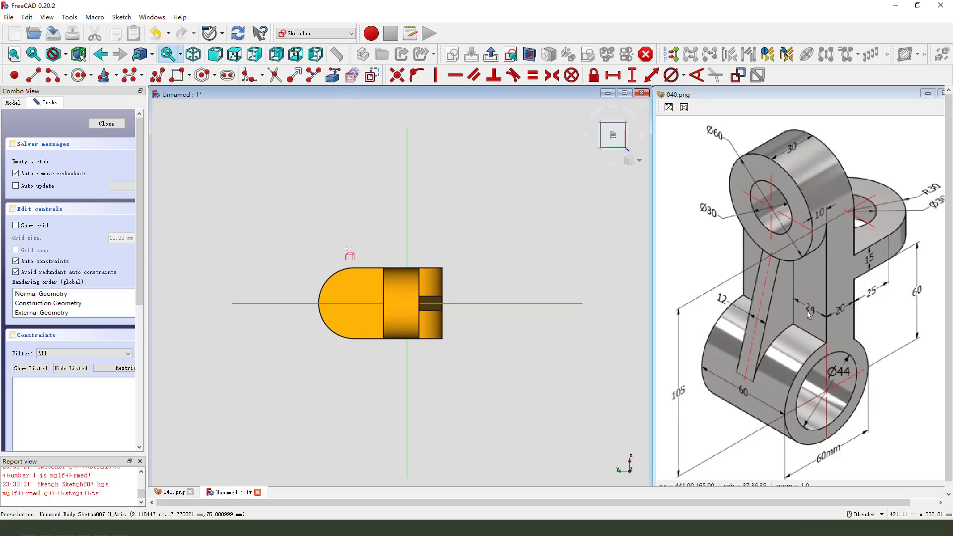
{"action": "left_click", "coordinate": [334, 274]}
Draw a circle concentric with the rounded end, dimension it Ø30 mm, and leave the sketch
{"action": "left_click", "coordinate": [79, 75]}
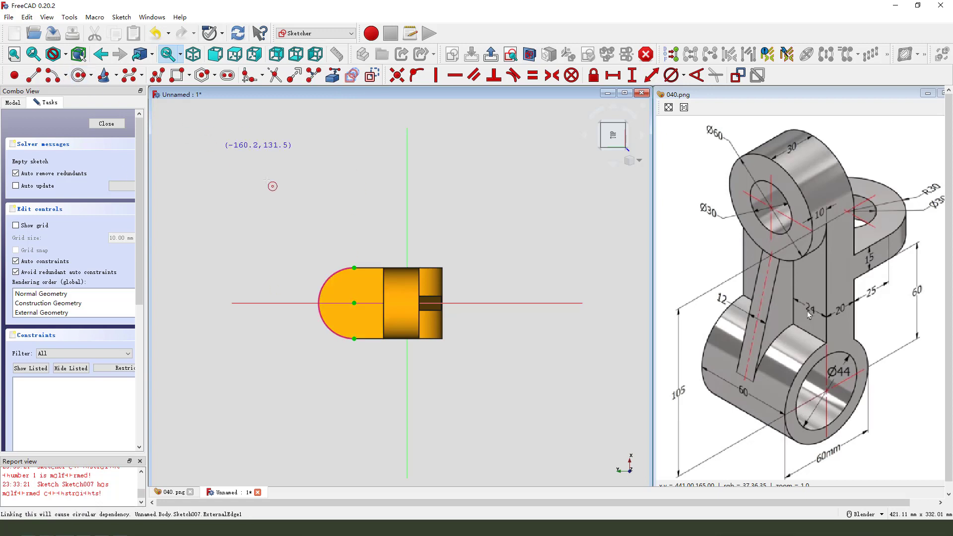
{"action": "left_click", "coordinate": [354, 303]}
{"action": "left_click", "coordinate": [358, 290]}
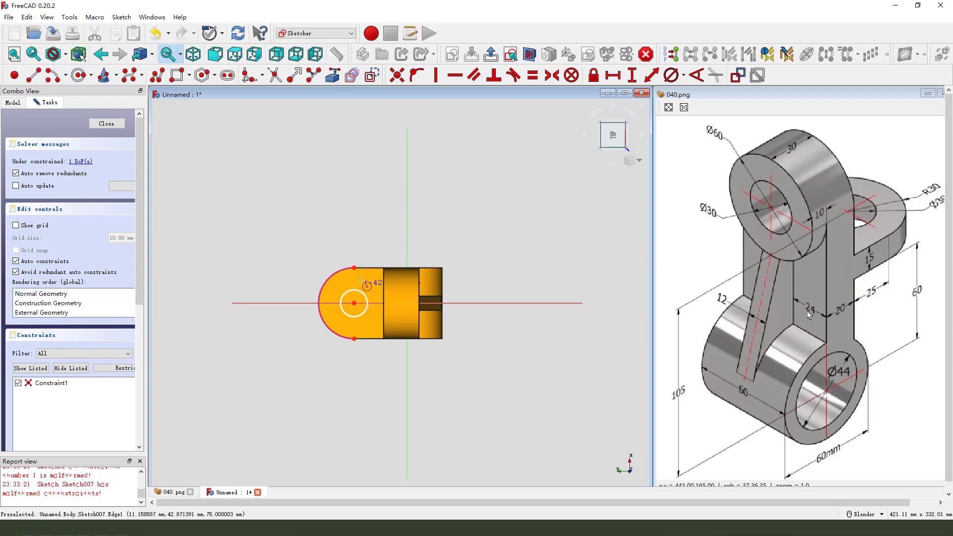
{"action": "left_click", "coordinate": [364, 294]}
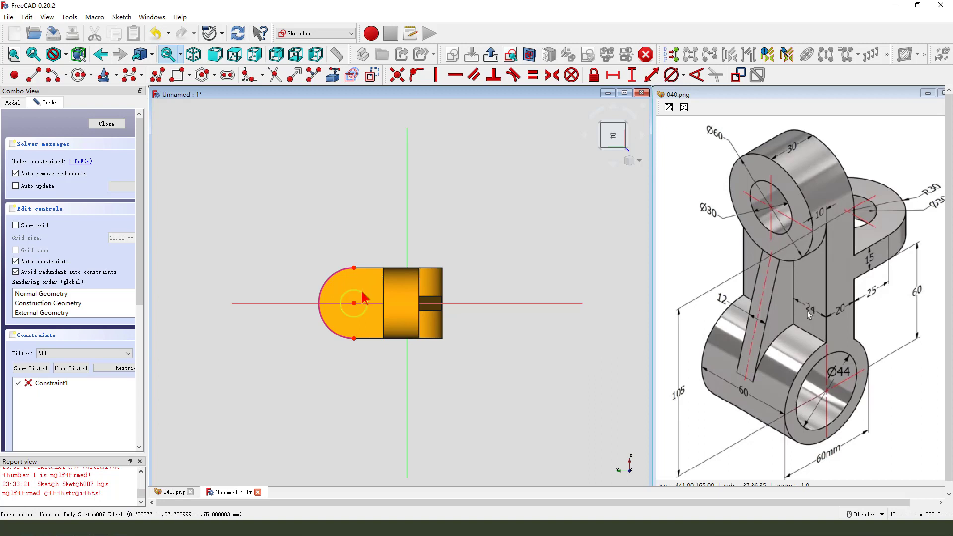
{"action": "left_click", "coordinate": [671, 75]}
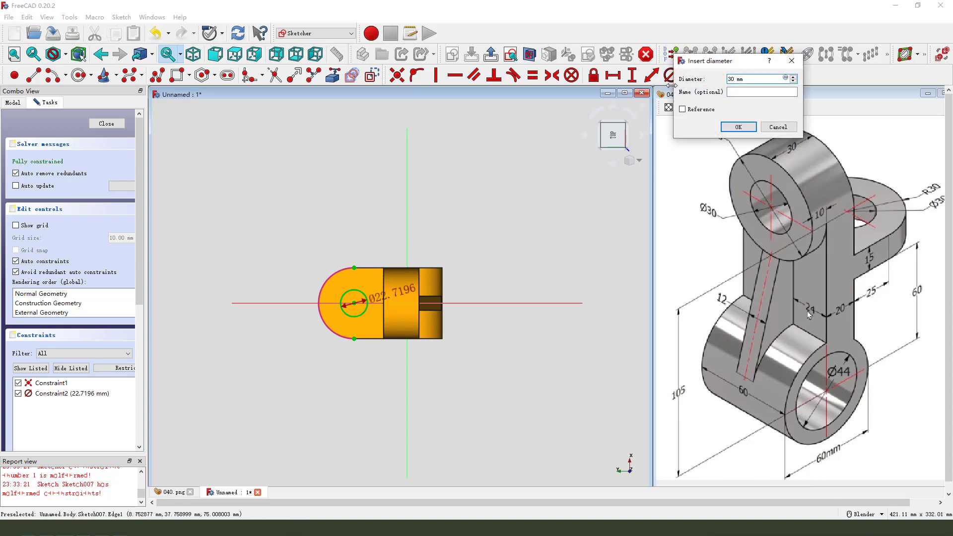
{"action": "type", "text": "30"}
{"action": "key", "text": "Return"}
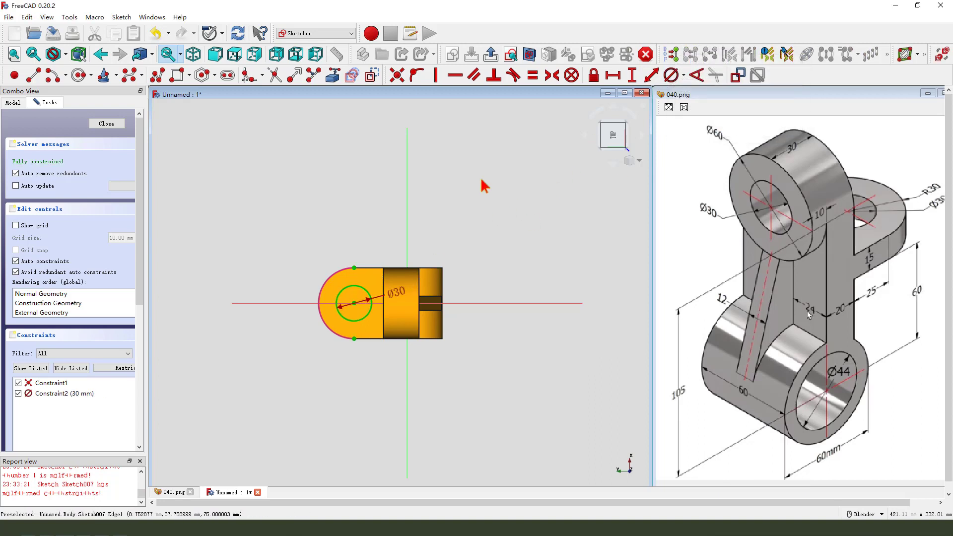
{"action": "left_click", "coordinate": [491, 53]}
{"action": "middle_click_drag", "start_coordinate": [404, 341], "coordinate": [393, 315]}
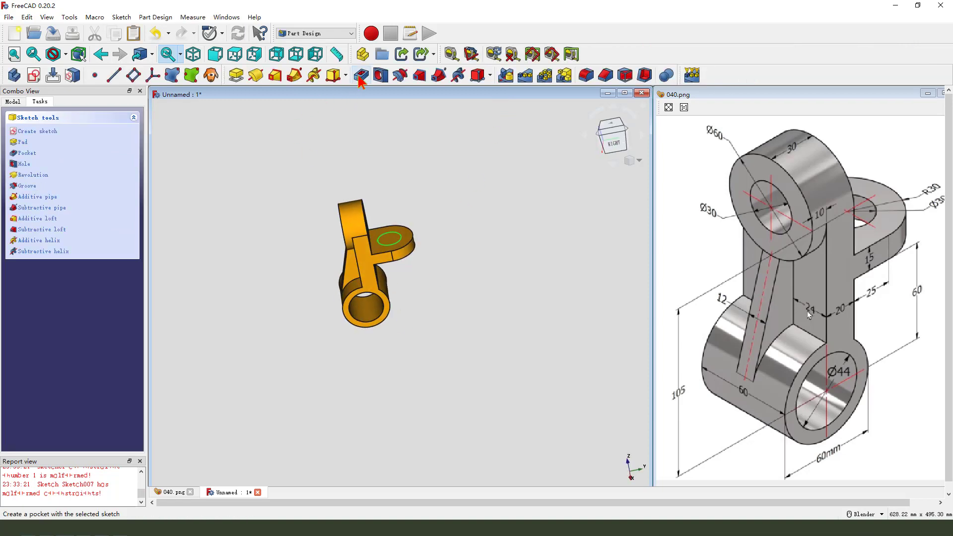